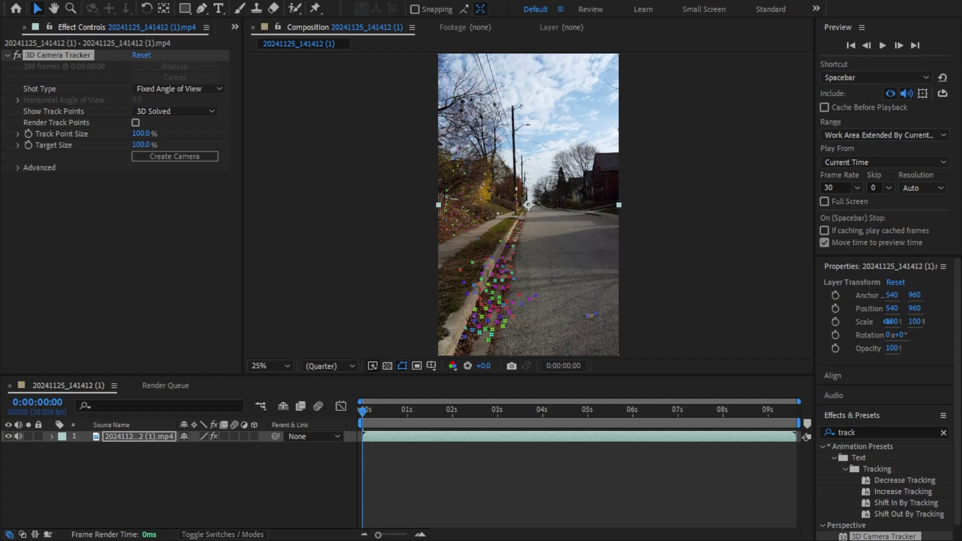
# Step: Create a solid and 3D tracker camera from the road track points, then view at 100%
pyautogui.press('.')
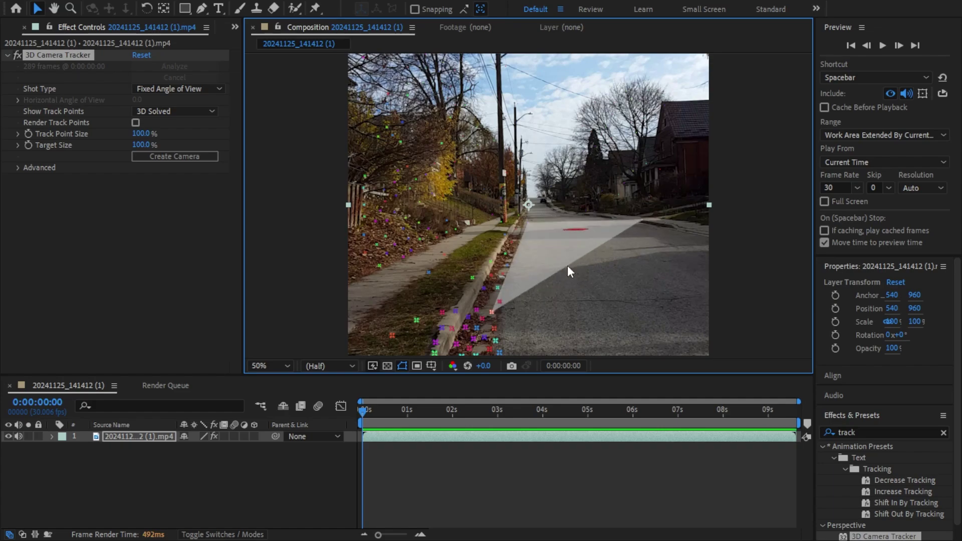
pyautogui.click(567, 267)
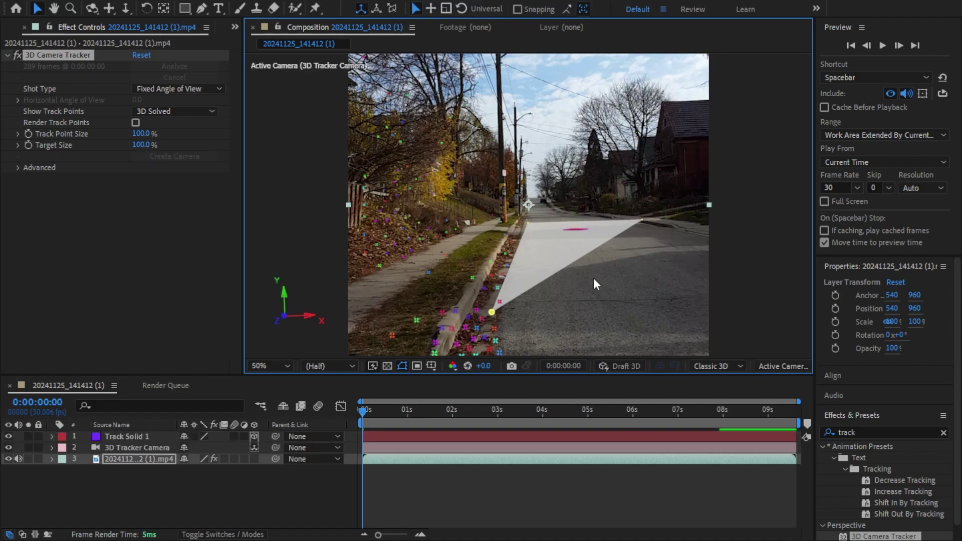
pyautogui.click(237, 529)
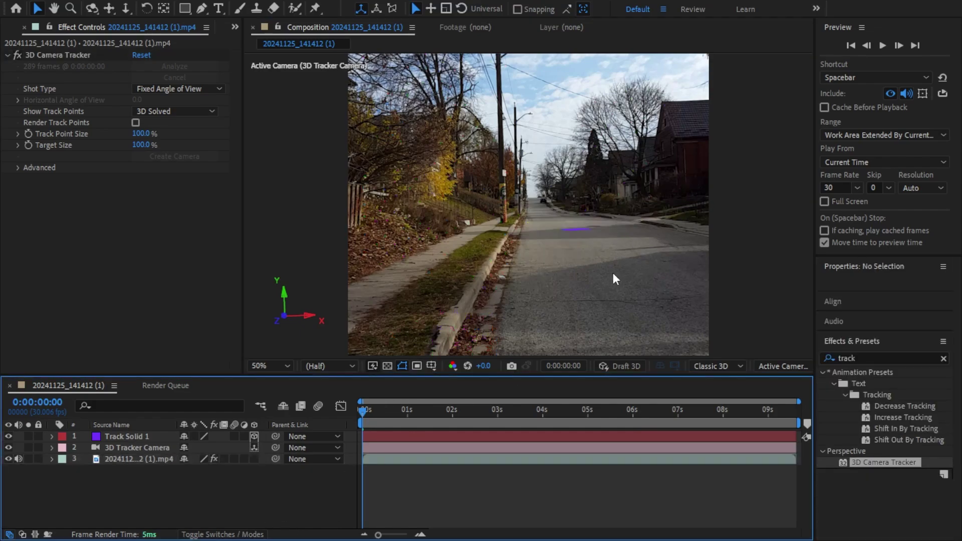
pyautogui.press('/')
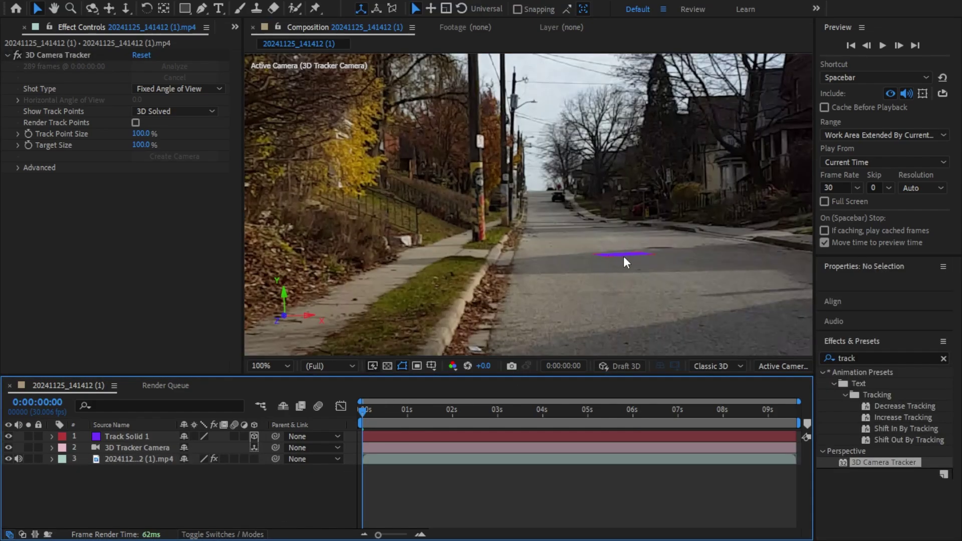
# Step: Select the 3D Tracker Camera's Position and Orientation keyframes under its Transform properties
pyautogui.moveTo(368, 412); pyautogui.dragTo(357, 395)
pyautogui.click(52, 448)
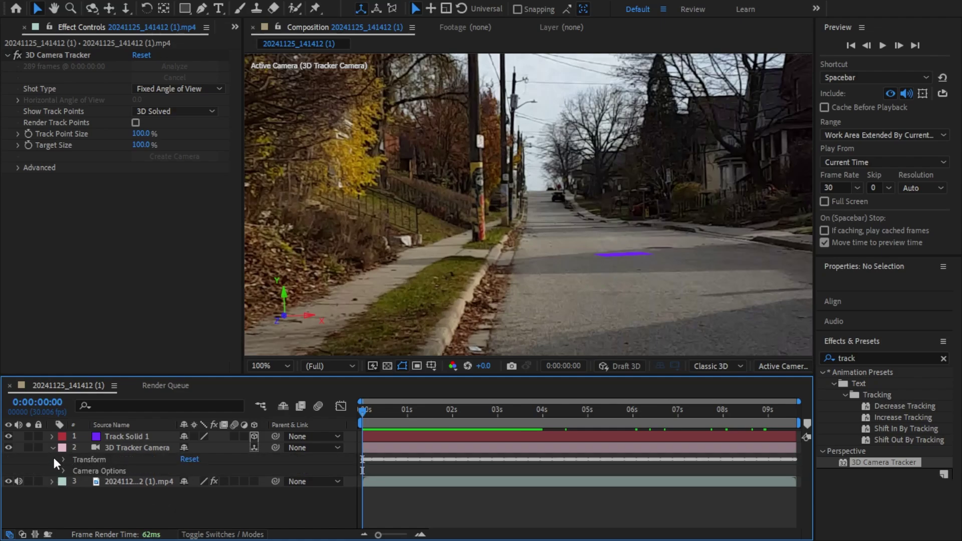
pyautogui.click(64, 460)
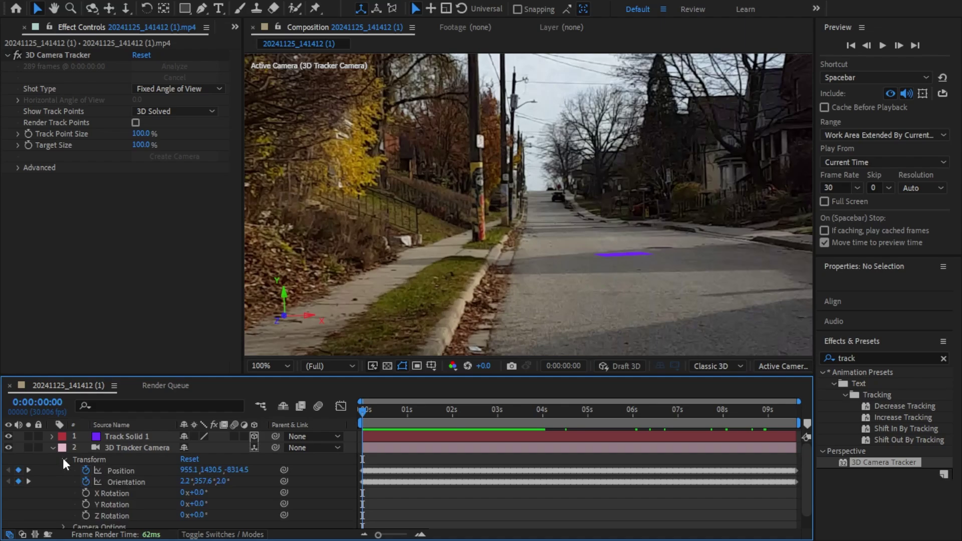
pyautogui.click(132, 470)
pyautogui.keyDown('shift'); pyautogui.click(130, 484); pyautogui.keyUp('shift')
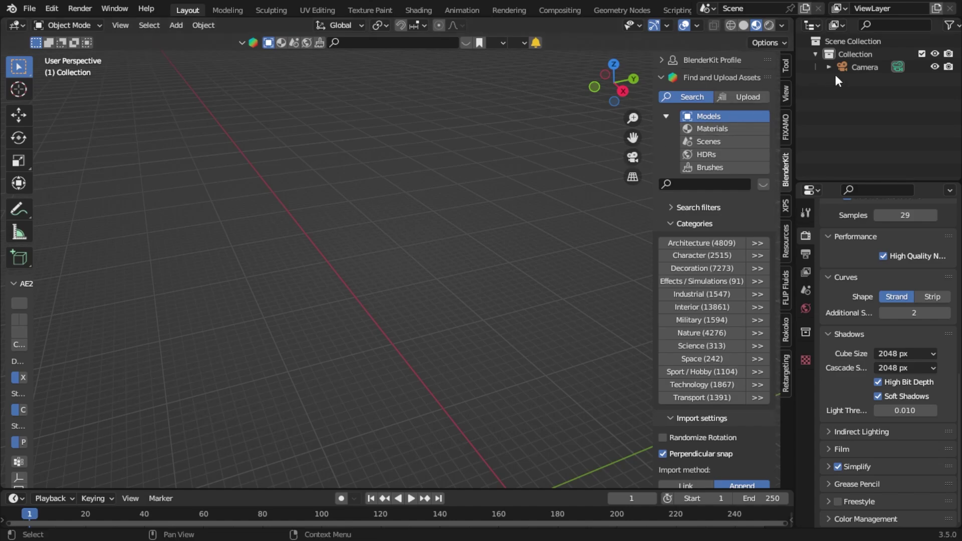
# Step: Delete the default camera and build a tracked camera with AE2Blend Create Camera
pyautogui.click(857, 69)
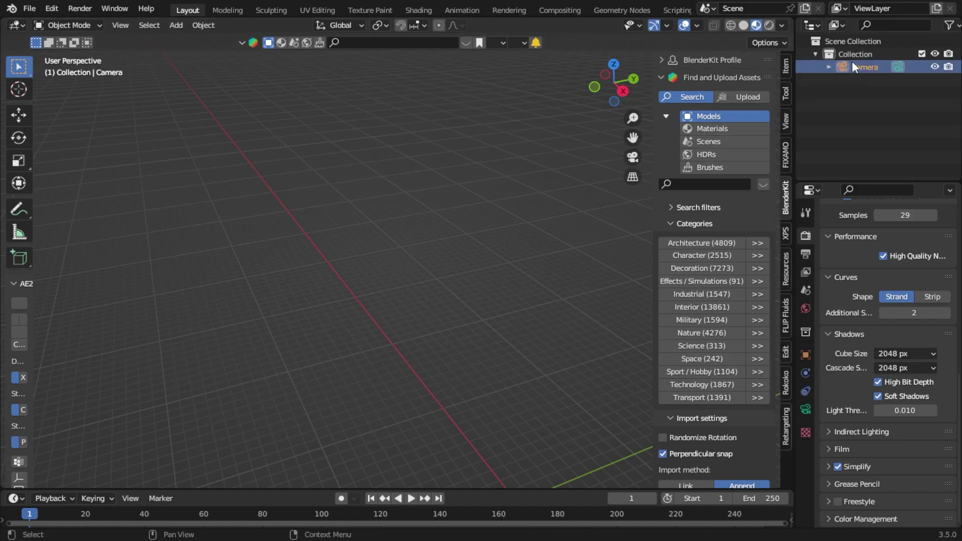
pyautogui.press('Delete')
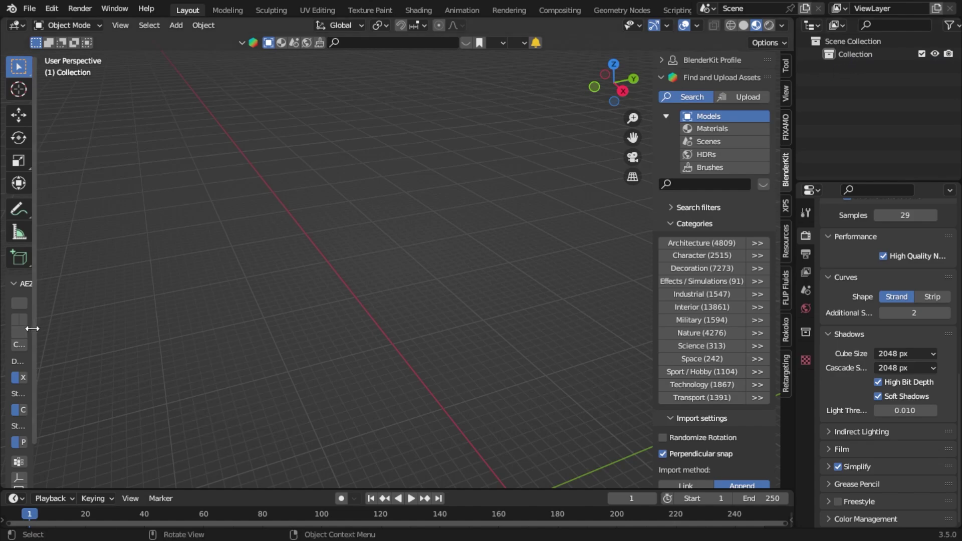
pyautogui.moveTo(32, 328); pyautogui.dragTo(131, 336)
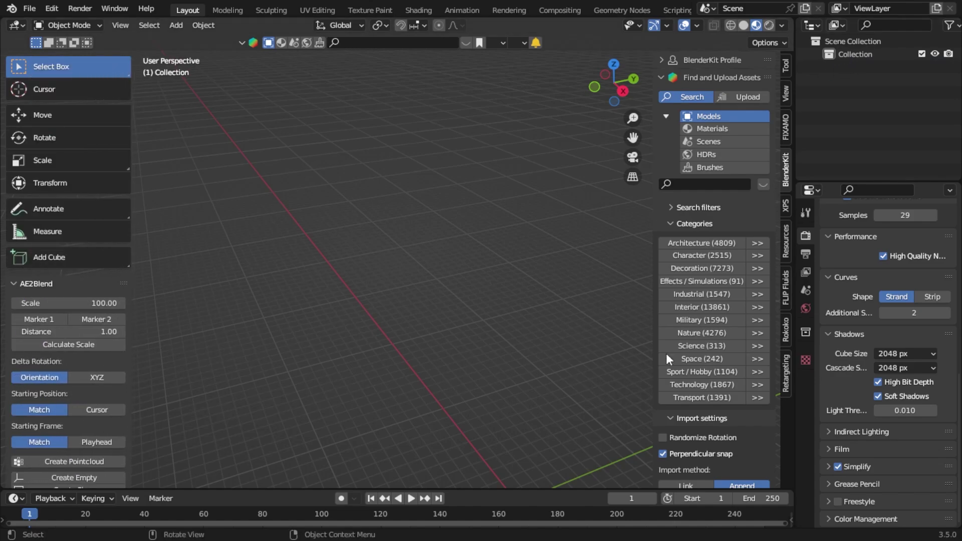
pyautogui.press('n')
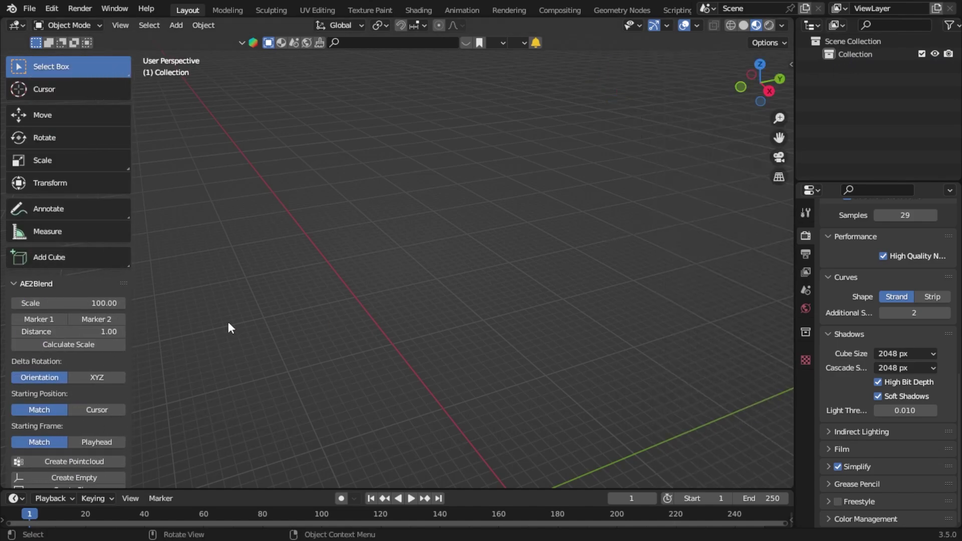
pyautogui.scroll(-2, 70, 401)
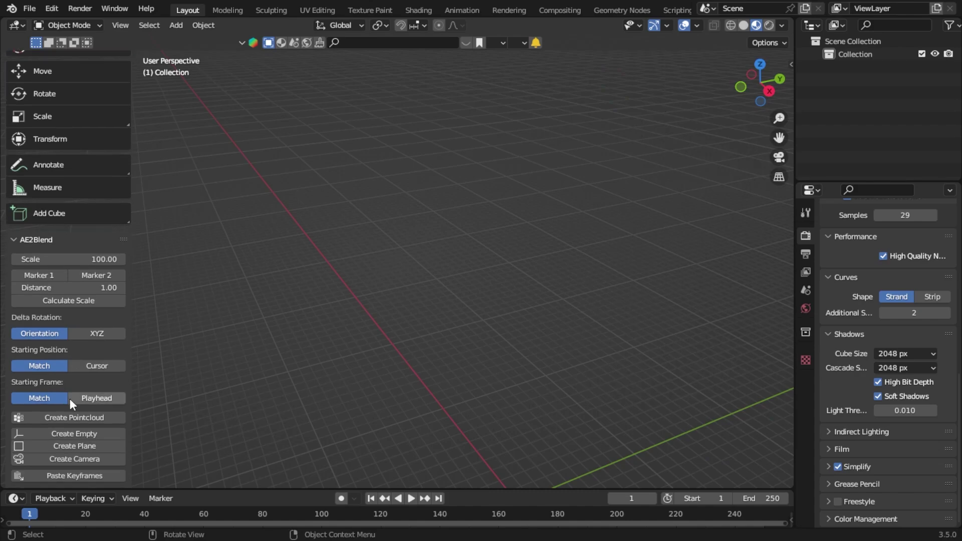
pyautogui.click(81, 460)
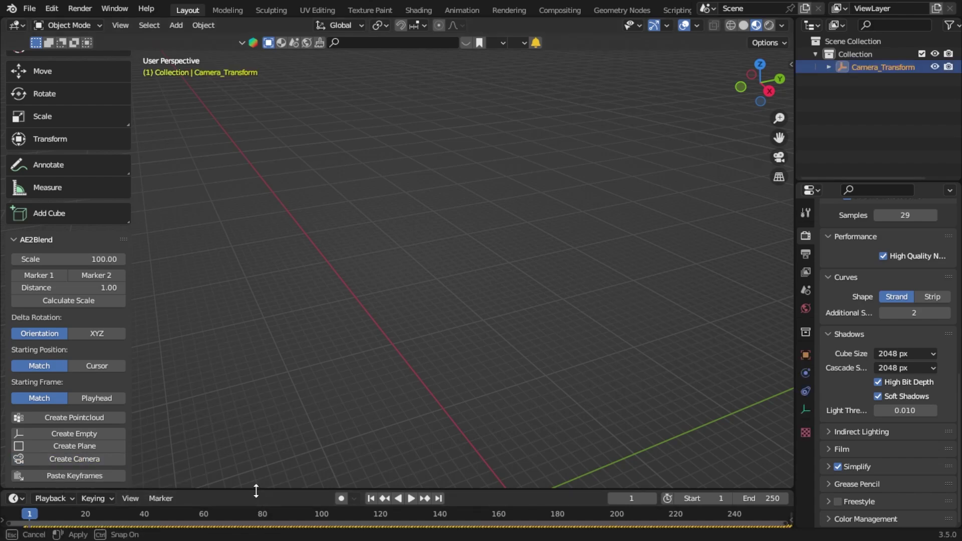
pyautogui.moveTo(258, 491); pyautogui.dragTo(250, 476)
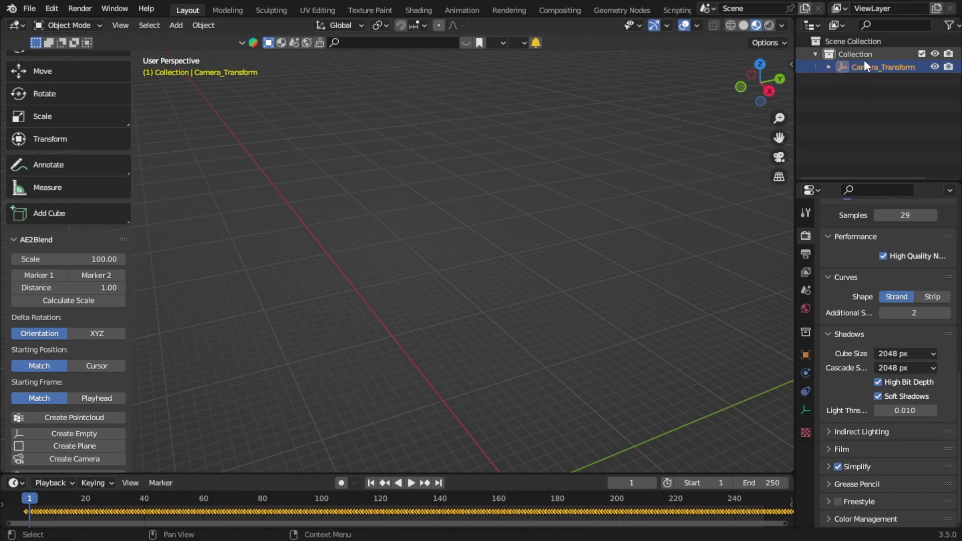
# Step: Select the Camera inside Camera_Transform and show its lens settings
pyautogui.click(828, 66)
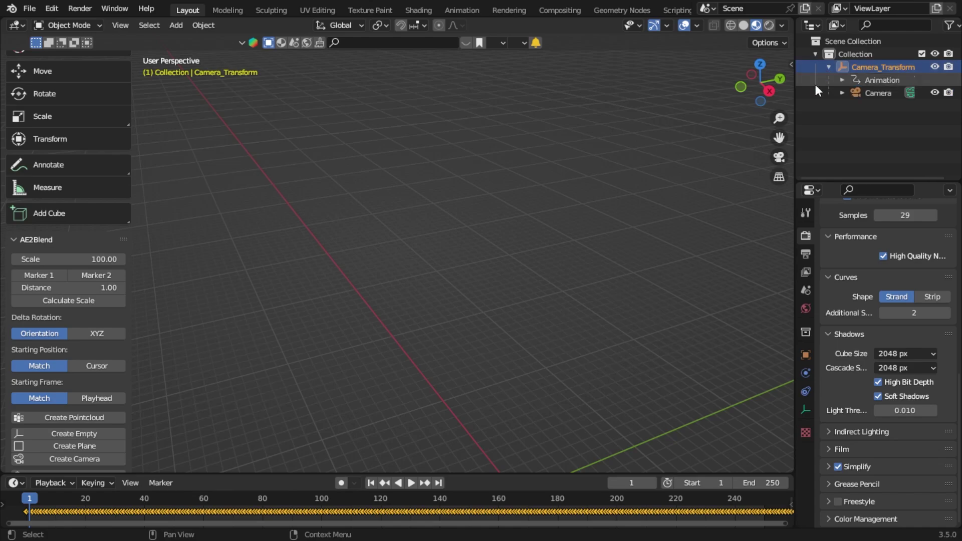
pyautogui.click(875, 94)
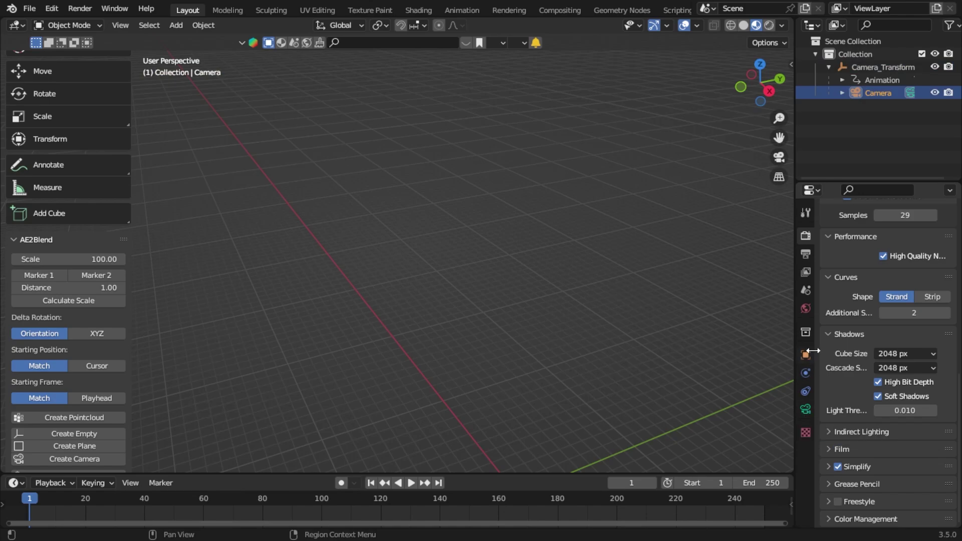
pyautogui.click(806, 411)
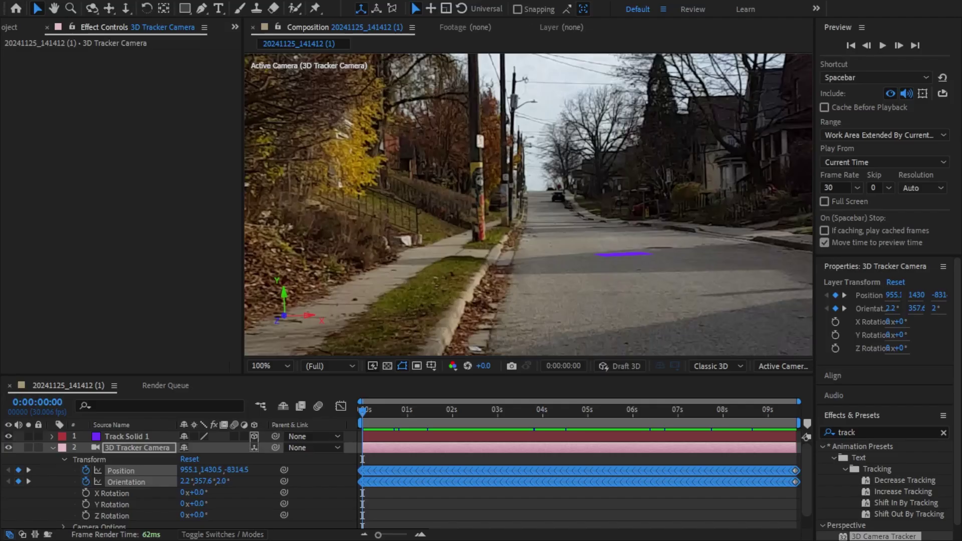
pyautogui.click(136, 447)
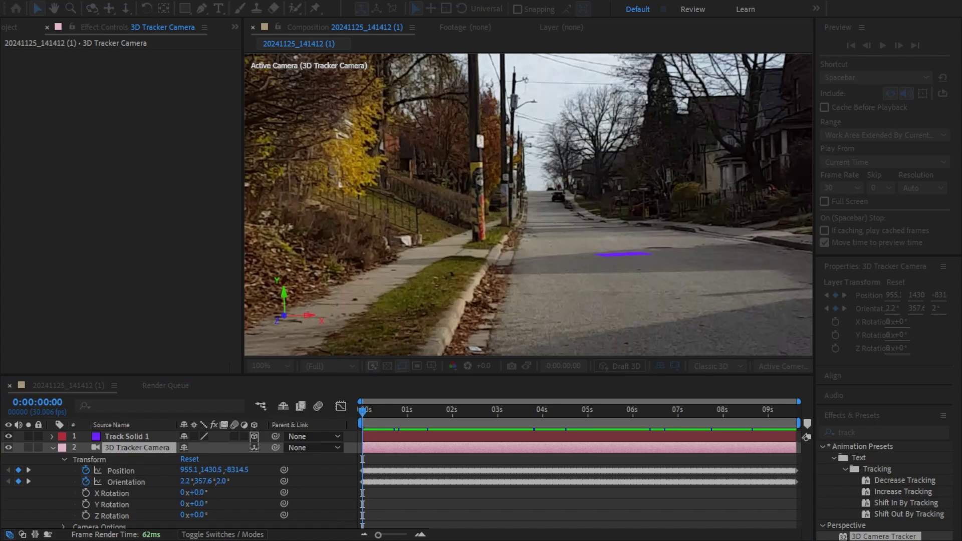
pyautogui.hotkey('ctrl', 'shift', 'y')
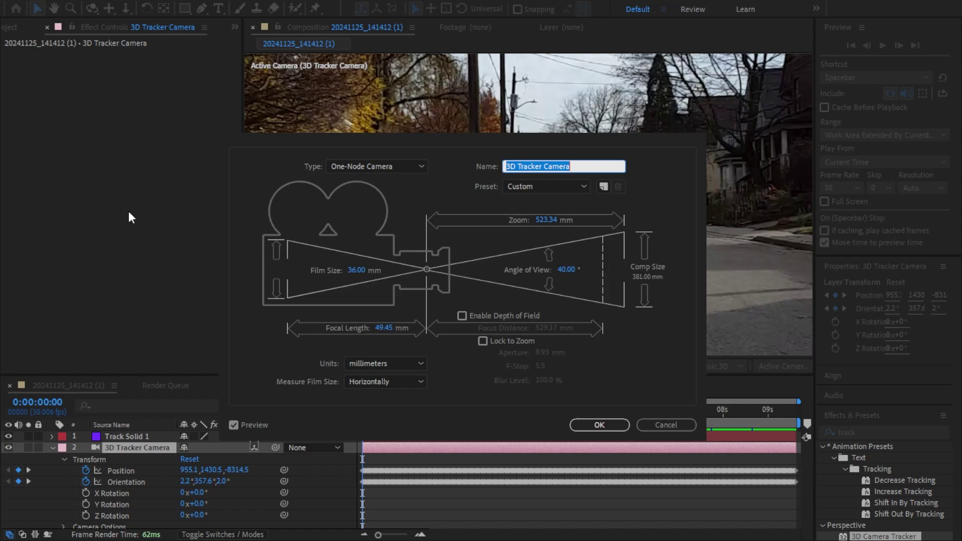
pyautogui.click(409, 205)
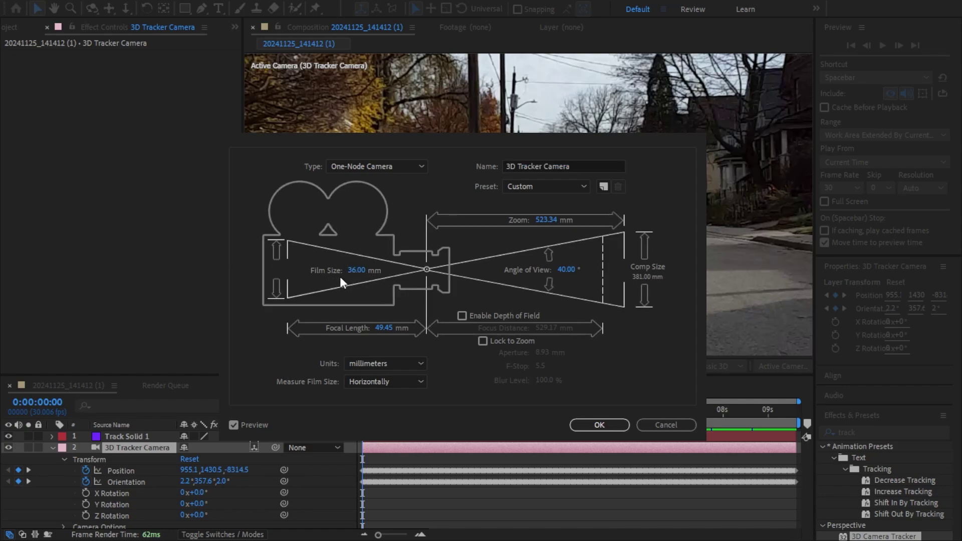
pyautogui.click(384, 328)
pyautogui.hotkey('ctrl', 'c')
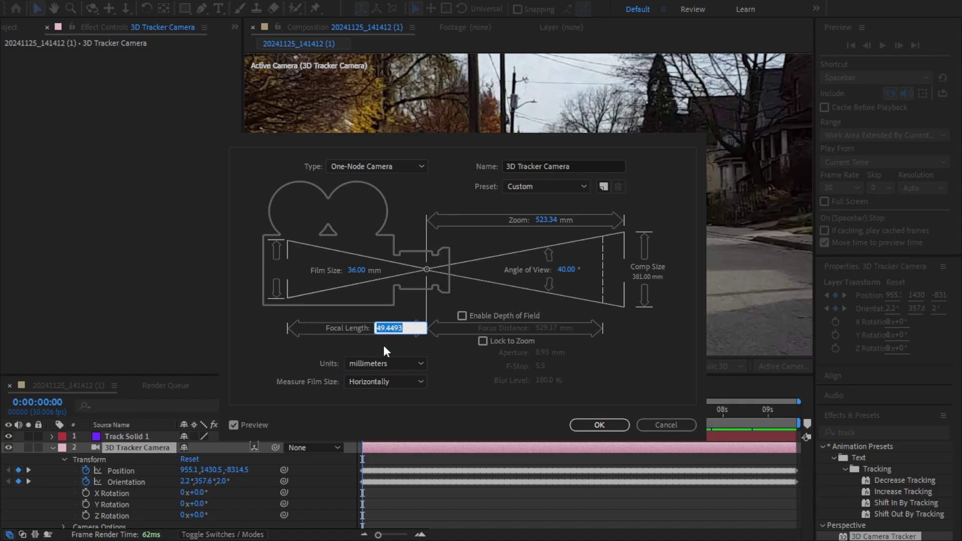
pyautogui.click(601, 425)
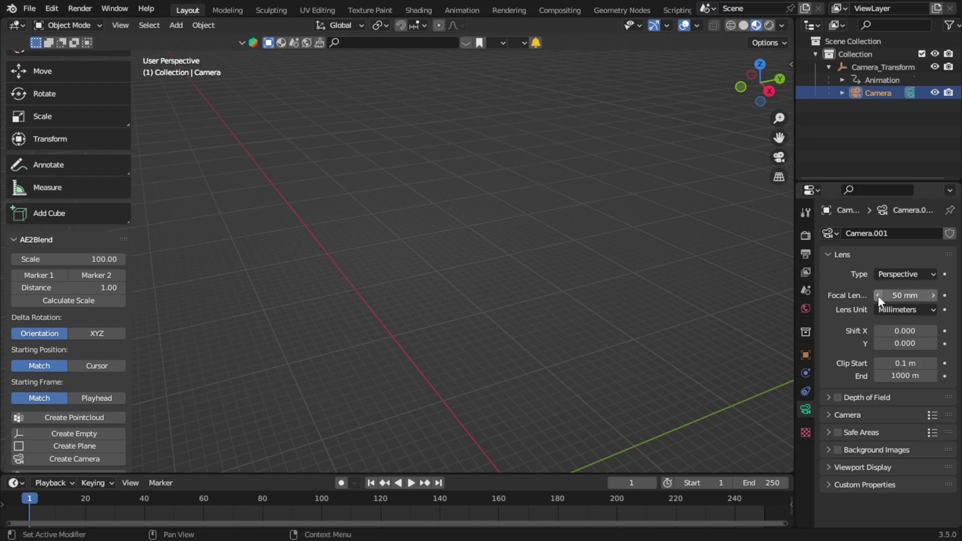
# Step: Paste 49.4493 mm as the camera's focal length and look through the camera
pyautogui.click(895, 295)
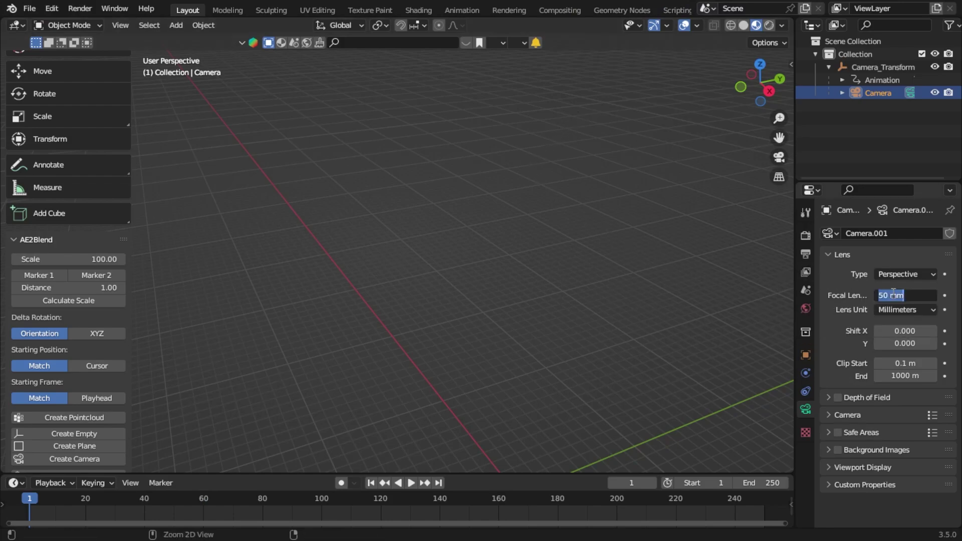
pyautogui.hotkey('ctrl', 'v')
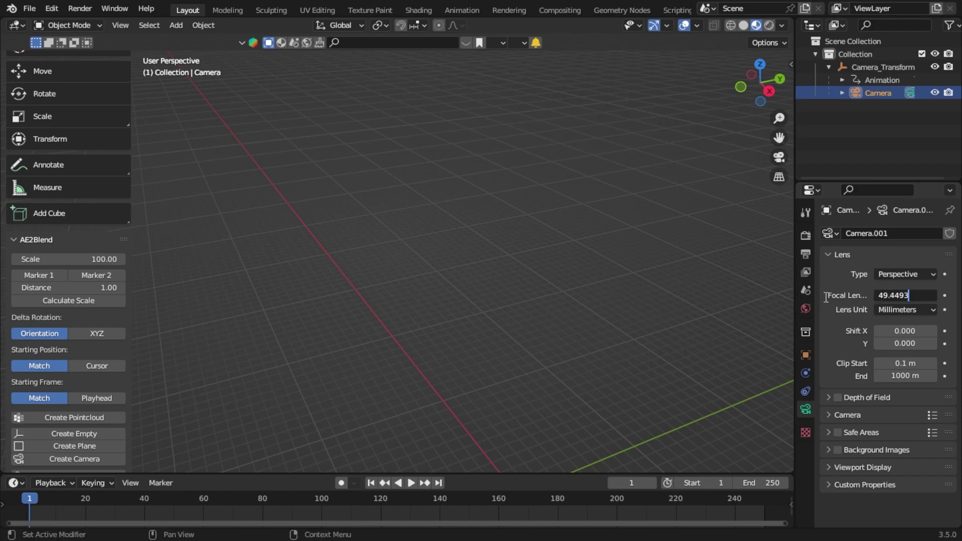
pyautogui.press('Return')
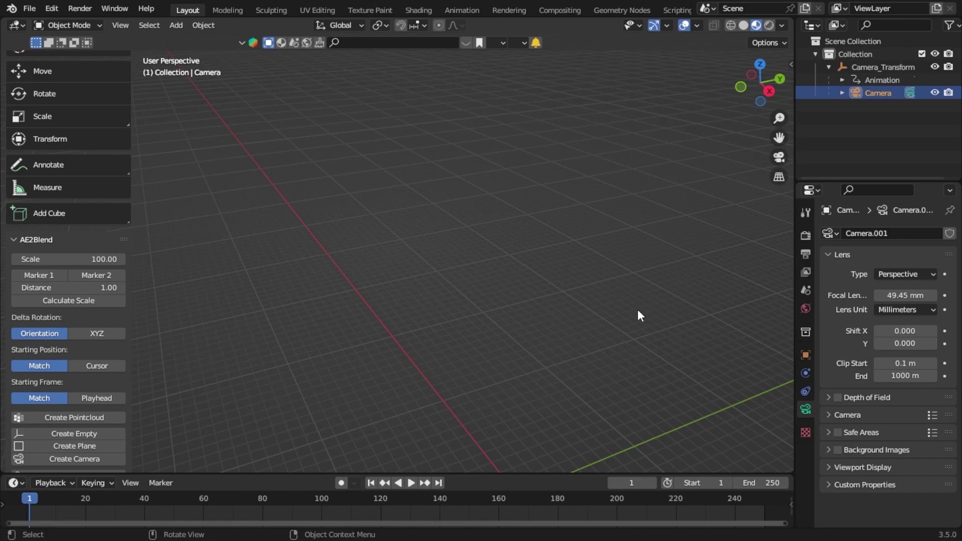
pyautogui.press('KP_0')
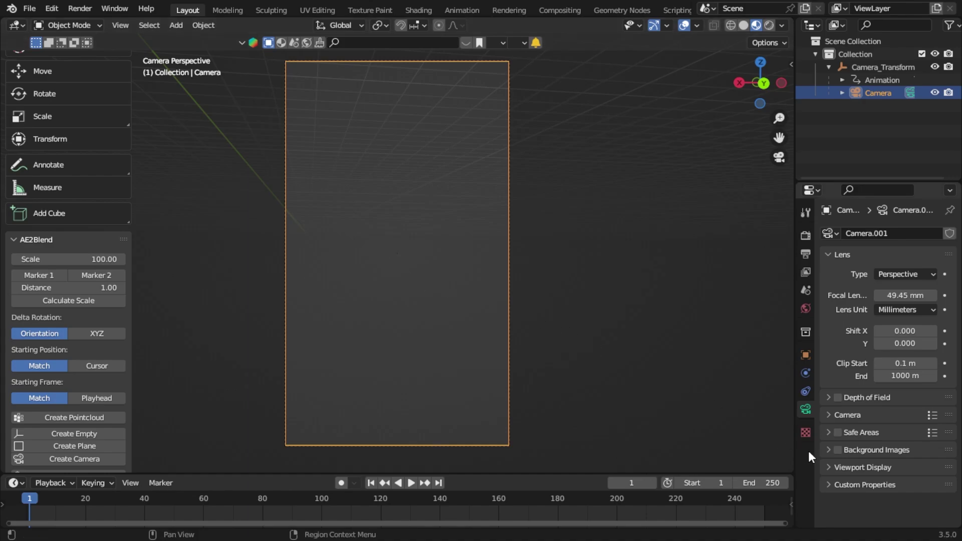
# Step: Enable camera background images and add the street footage as a movie clip background
pyautogui.click(837, 449)
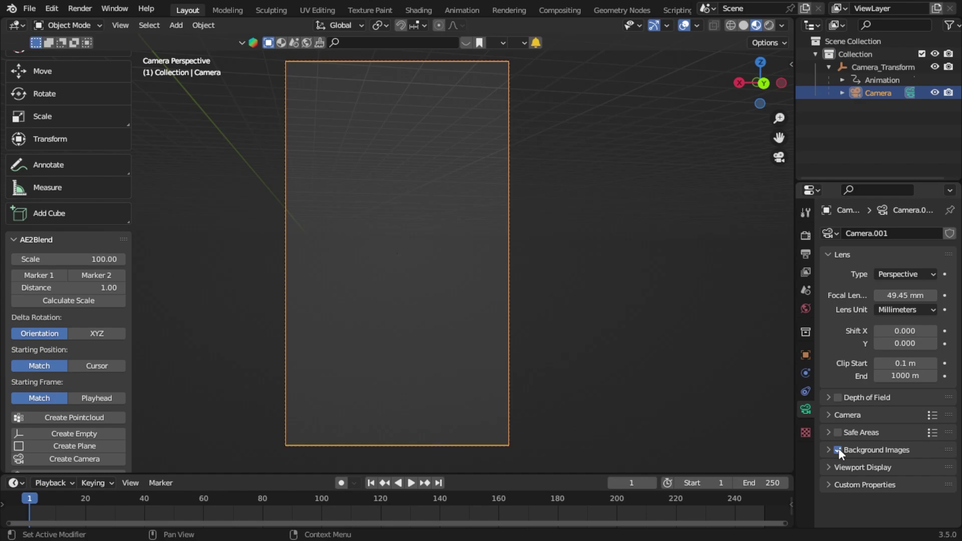
pyautogui.click(826, 451)
pyautogui.click(867, 468)
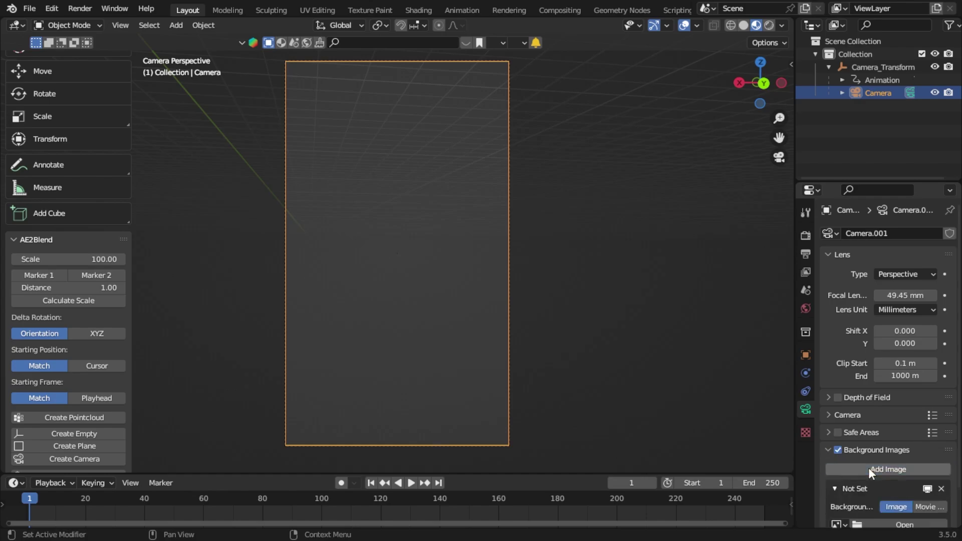
pyautogui.click(940, 507)
pyautogui.scroll(-5, 856, 458)
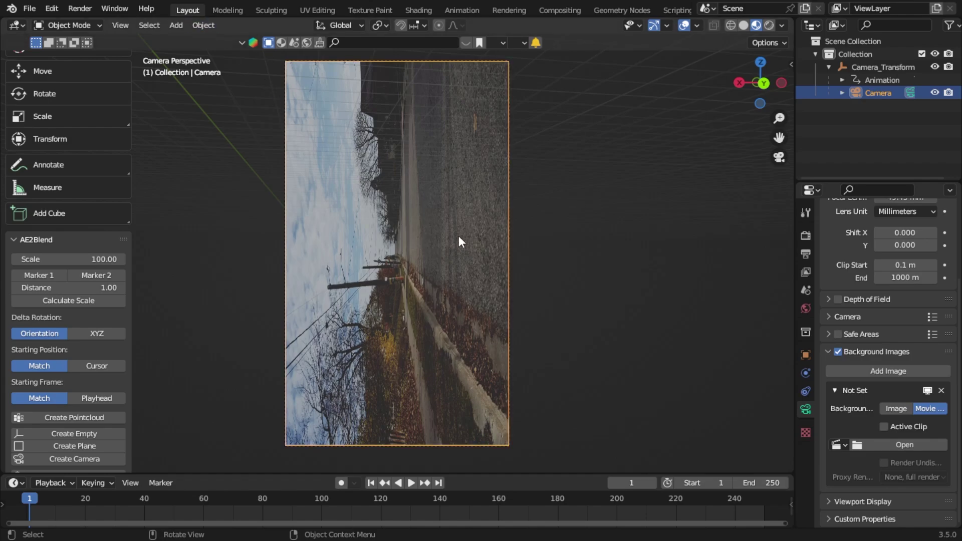
pyautogui.scroll(-3, 699, 300)
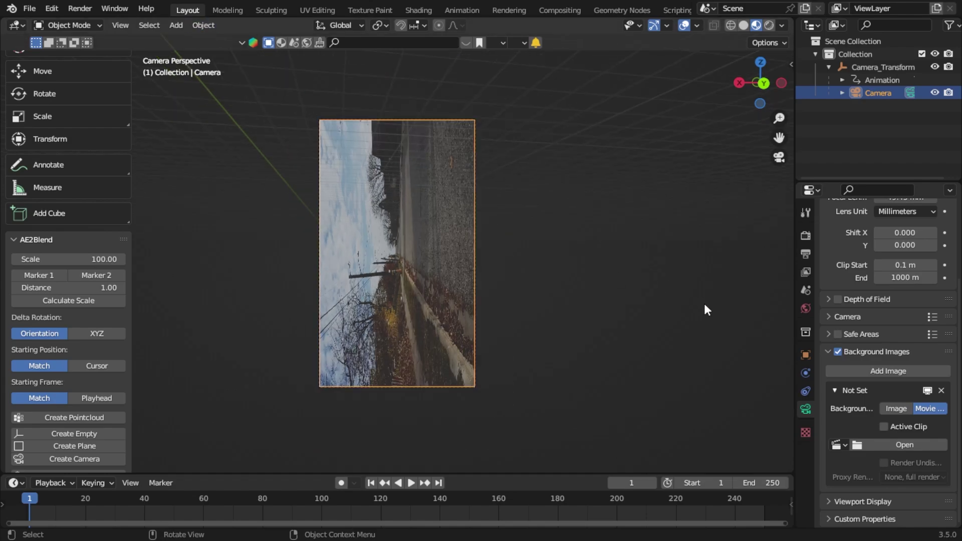
pyautogui.scroll(2, 704, 304)
pyautogui.scroll(1, 704, 303)
pyautogui.scroll(-3, 902, 339)
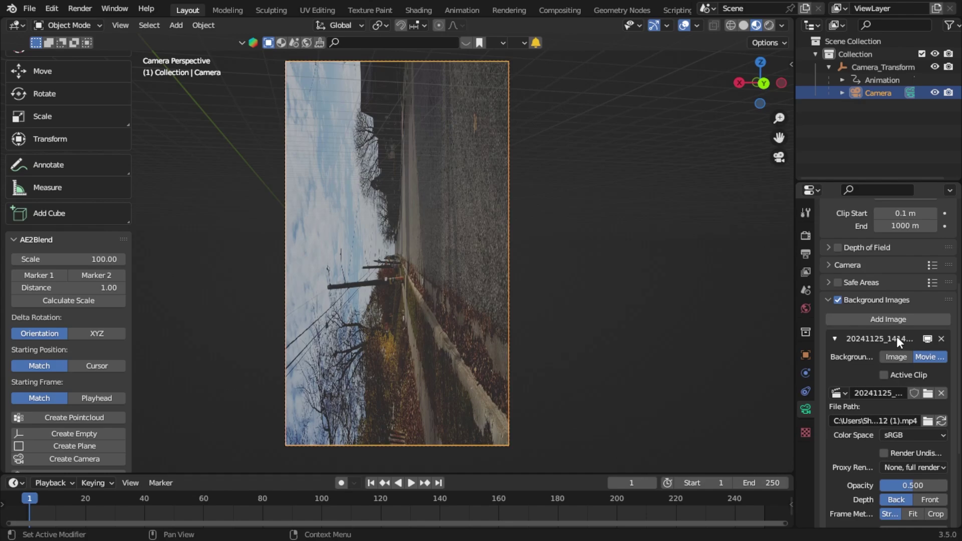
pyautogui.scroll(-3, 884, 330)
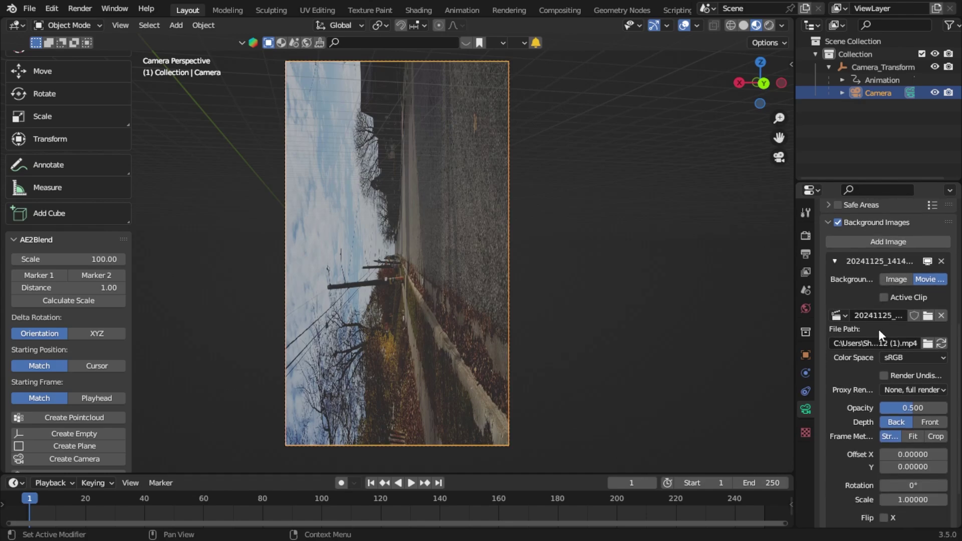
pyautogui.scroll(-1, 900, 360)
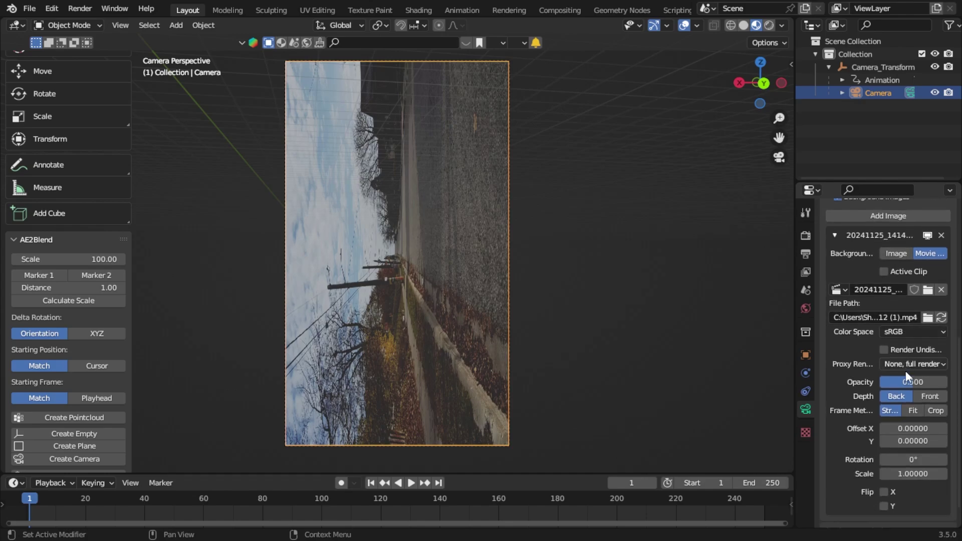
# Step: Fit the background clip to the frame, rotate it 90° and scale it 1.77778
pyautogui.click(911, 410)
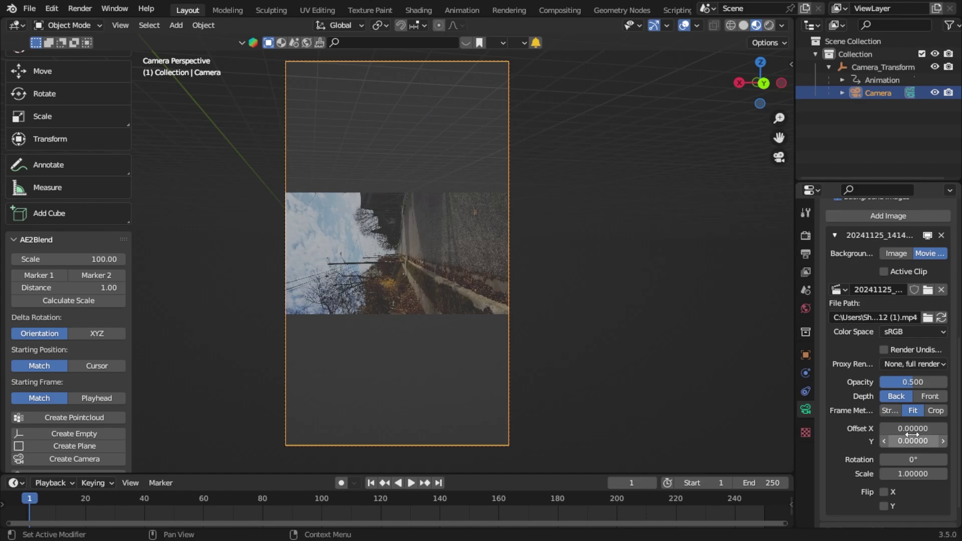
pyautogui.click(907, 459)
pyautogui.write('90')
pyautogui.press('Return')
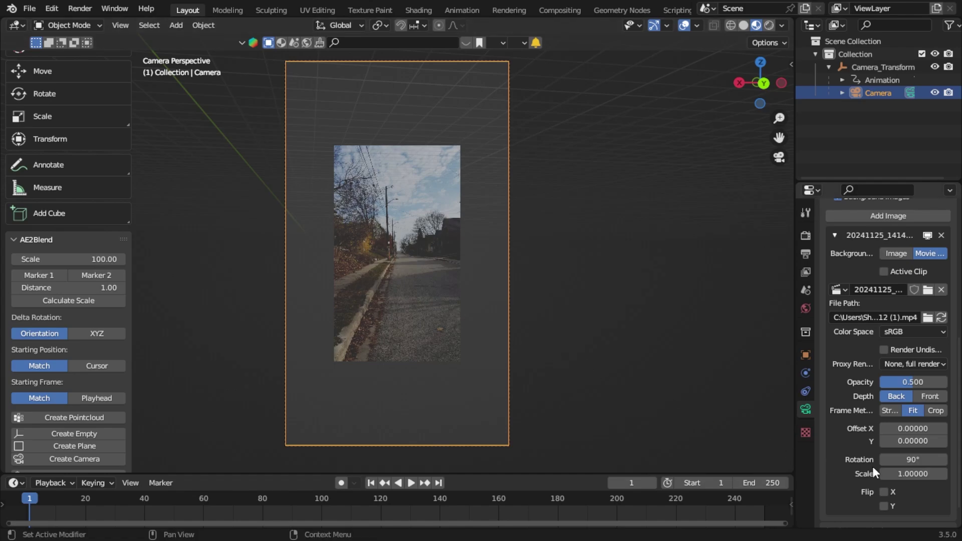
pyautogui.click(905, 473)
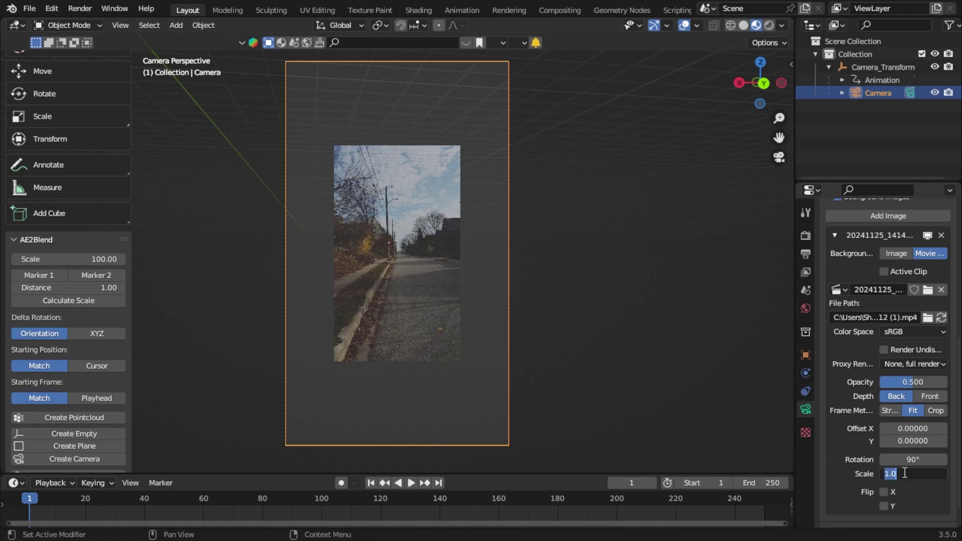
pyautogui.write('1.75')
pyautogui.write('778')
pyautogui.press('Return')
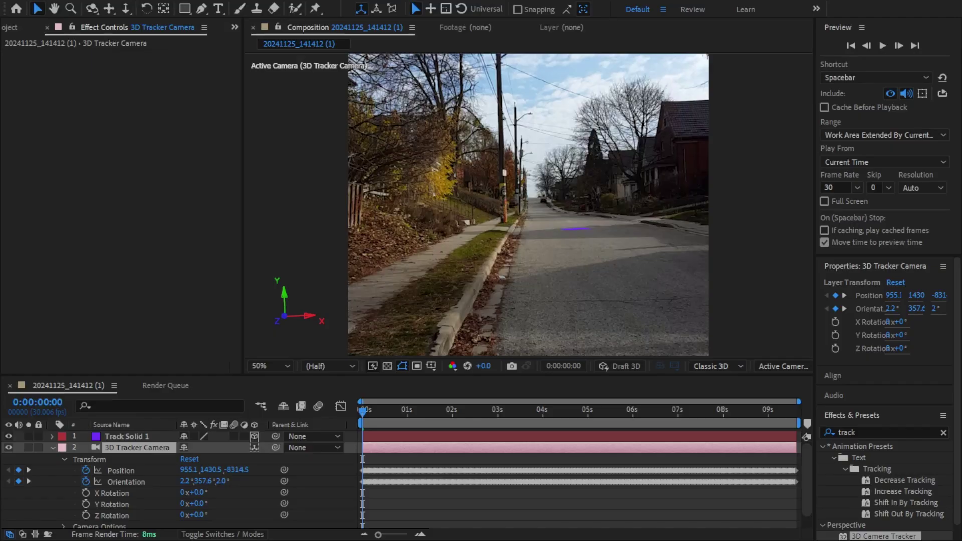
# Step: Collapse the camera's Transform and select Track Solid 1's Anchor Point through Orientation
pyautogui.scroll(-1, 68, 448)
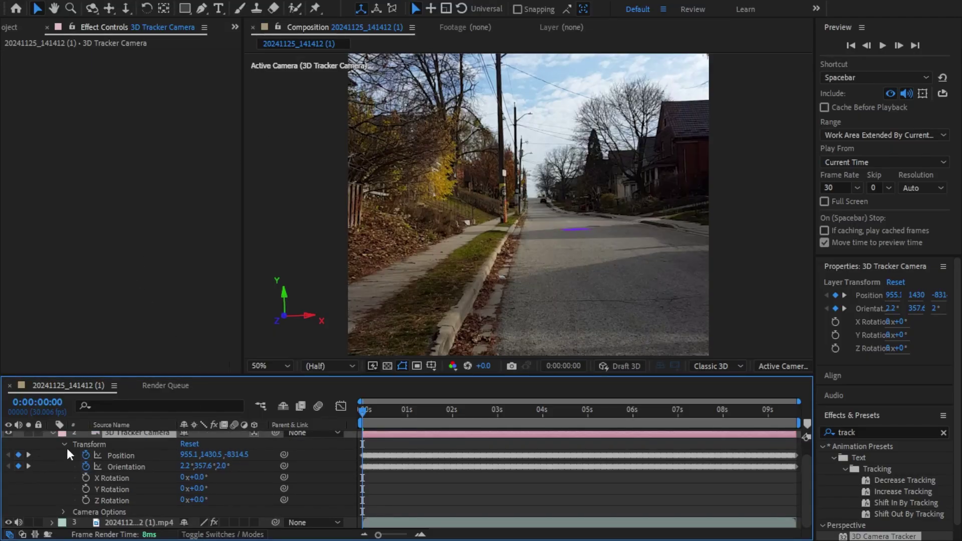
pyautogui.click(52, 433)
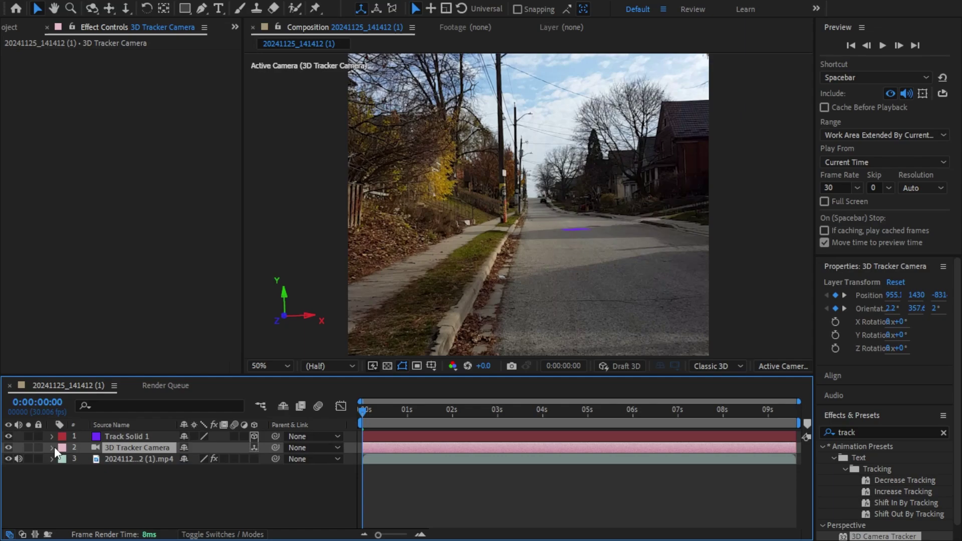
pyautogui.click(51, 438)
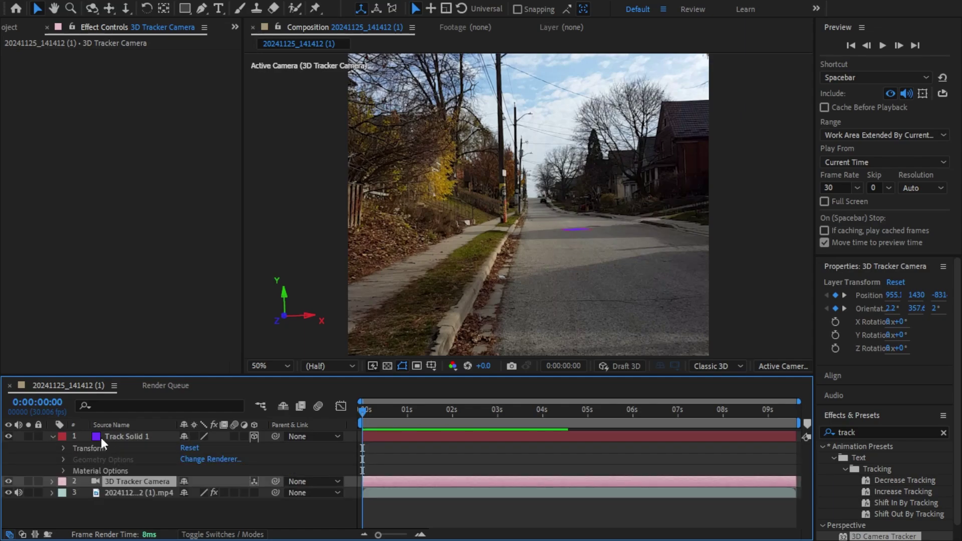
pyautogui.click(64, 447)
pyautogui.scroll(-1, 75, 452)
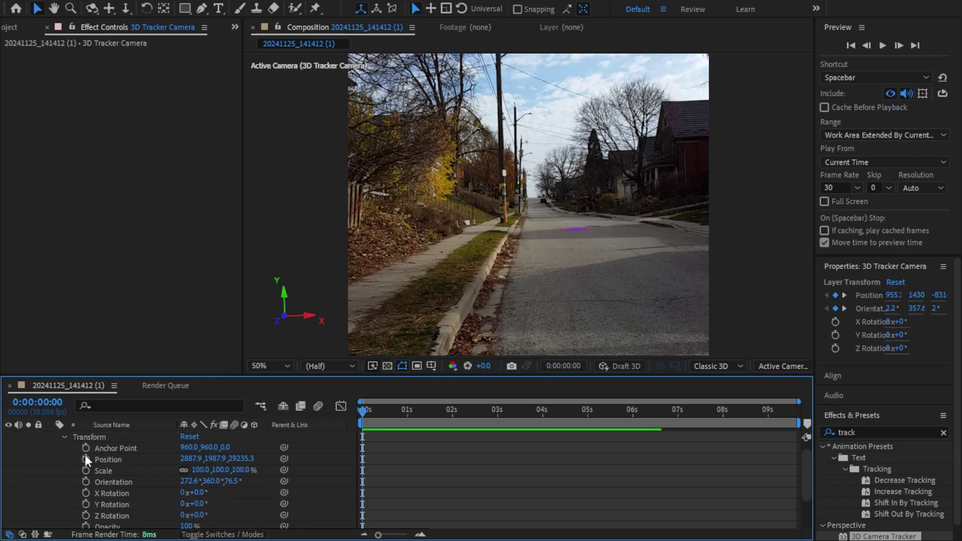
pyautogui.click(124, 447)
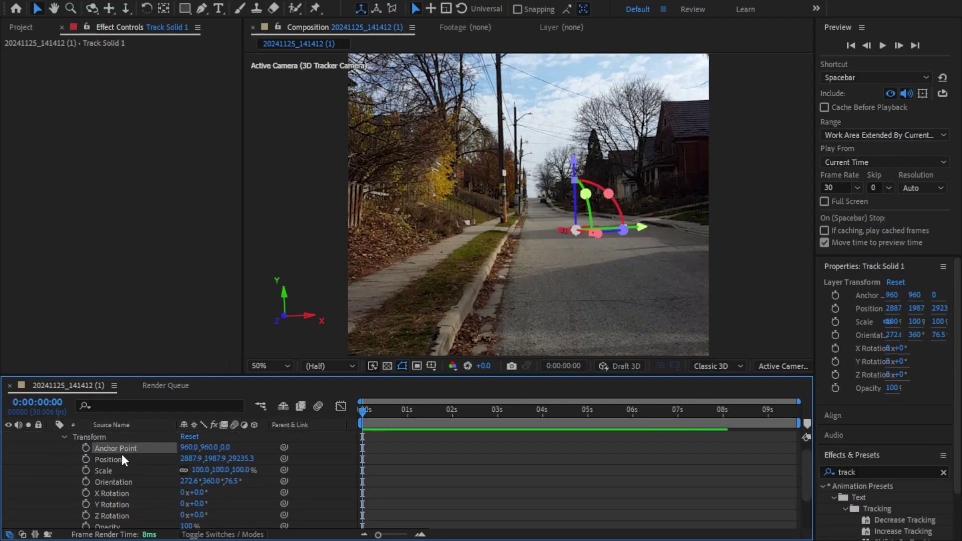
pyautogui.keyDown('shift'); pyautogui.click(119, 483); pyautogui.keyUp('shift')
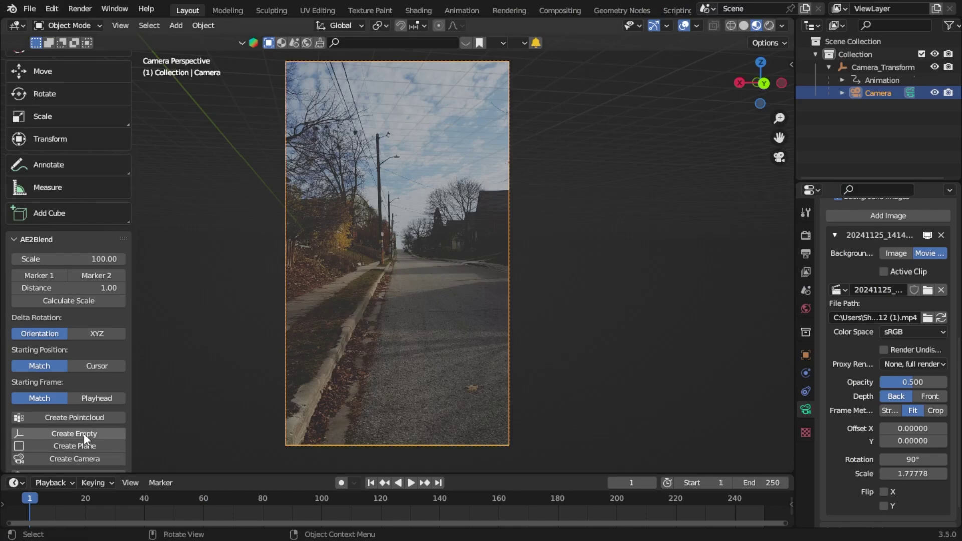
# Step: Add a Plane_Transform tracking plane with AE2Blend Create Plane
pyautogui.scroll(-1, 84, 434)
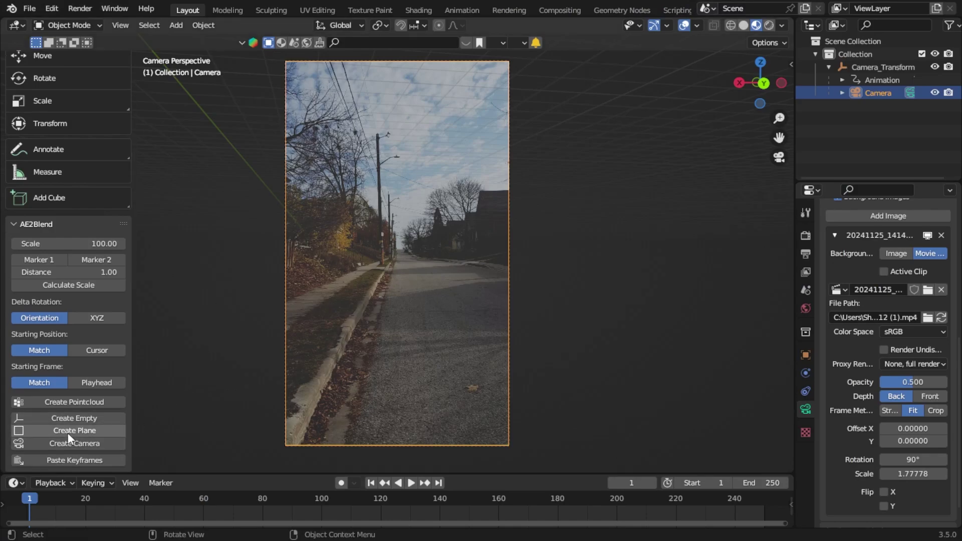
pyautogui.click(68, 432)
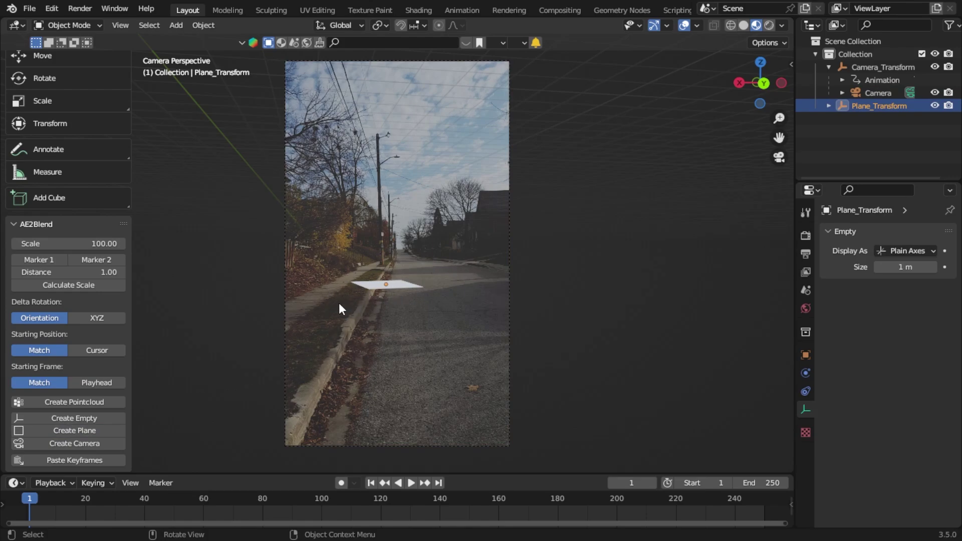
pyautogui.press('space')
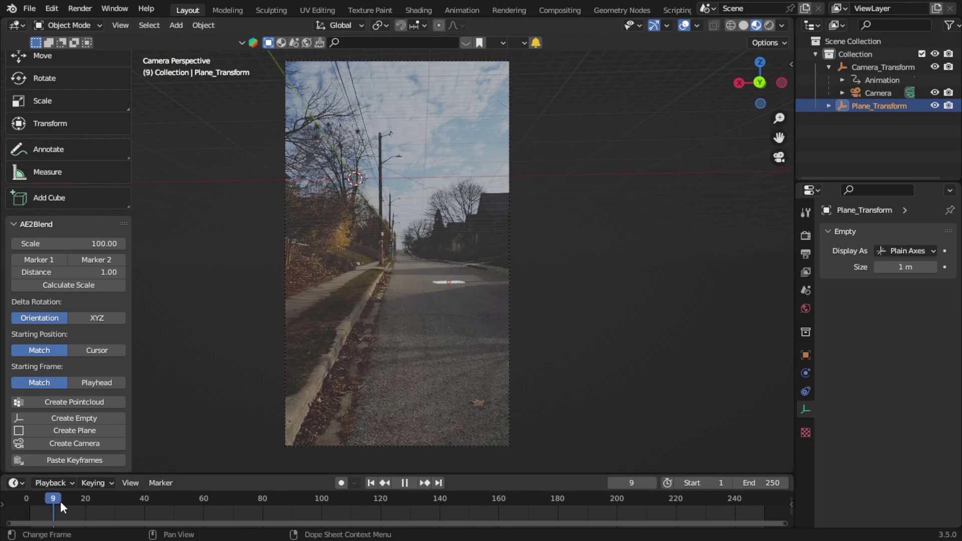
pyautogui.moveTo(131, 514); pyautogui.dragTo(25, 520)
pyautogui.press('space')
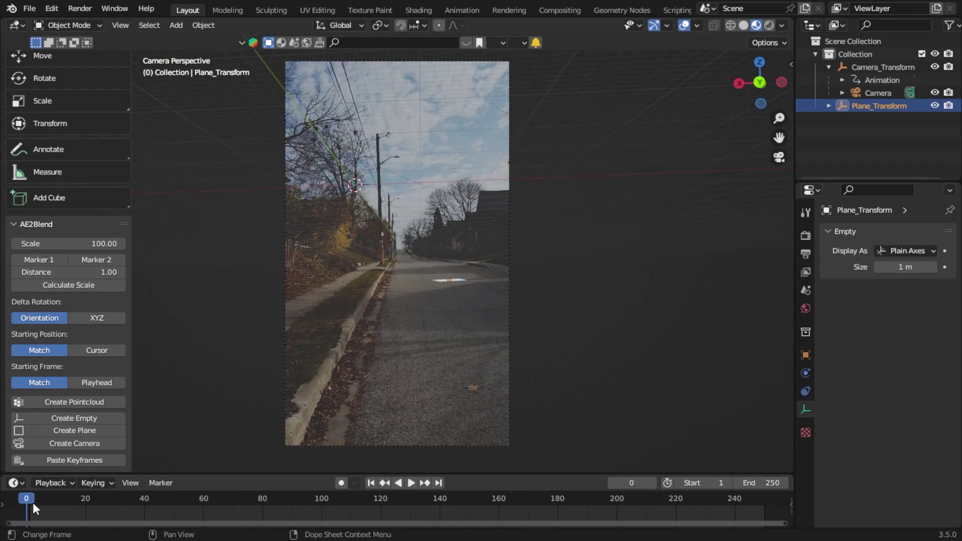
pyautogui.press('space')
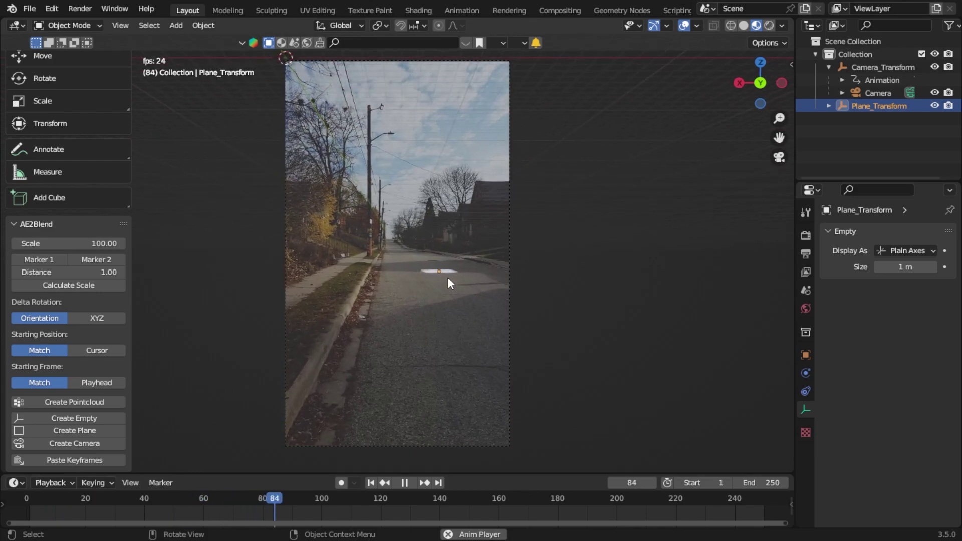
pyautogui.press('space')
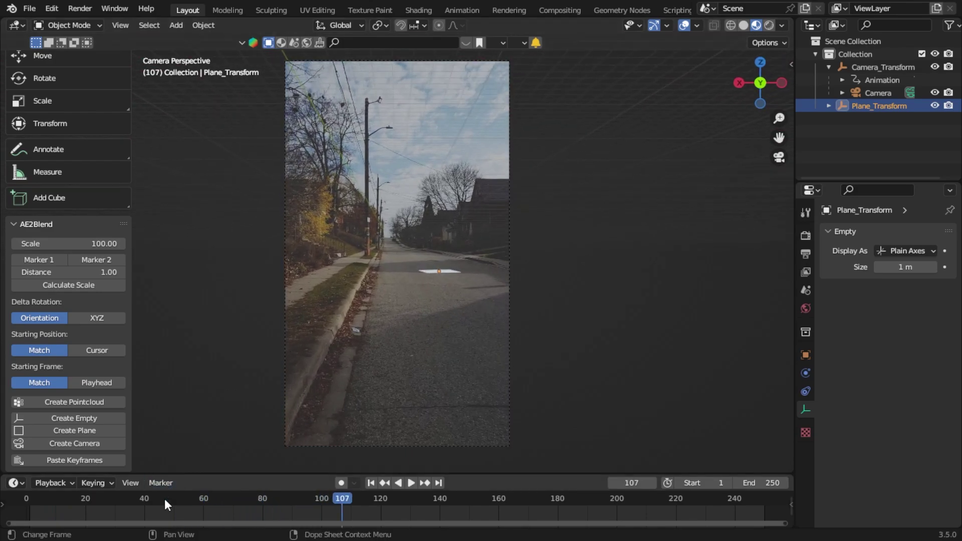
pyautogui.moveTo(165, 499); pyautogui.dragTo(26, 497)
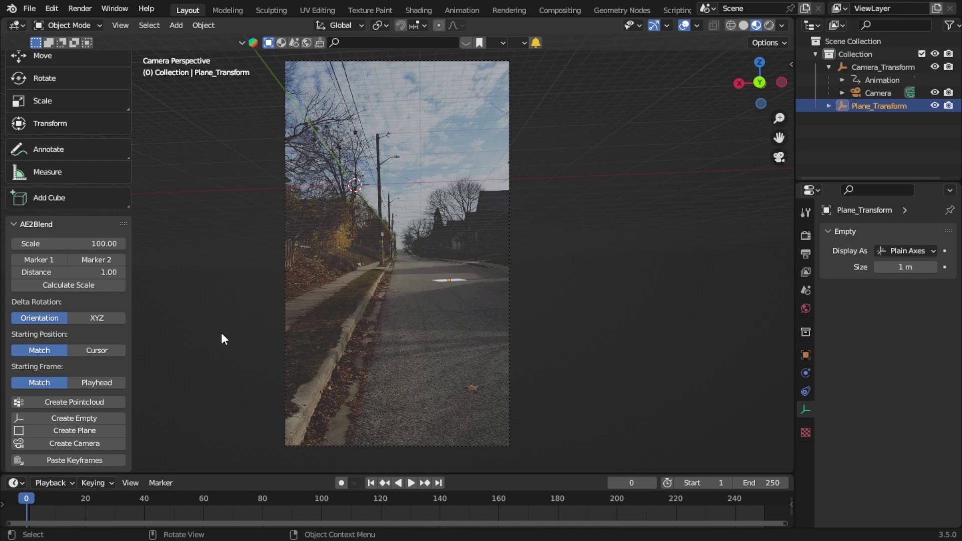
pyautogui.moveTo(31, 503)
pyautogui.mouseDown()
pyautogui.moveTo(285, 498)
pyautogui.moveTo(107, 516)
pyautogui.moveTo(22, 505)
pyautogui.mouseUp()
# Step: Divide the camera's focal length by 1.77777, giving 27.82 mm
pyautogui.click(875, 90)
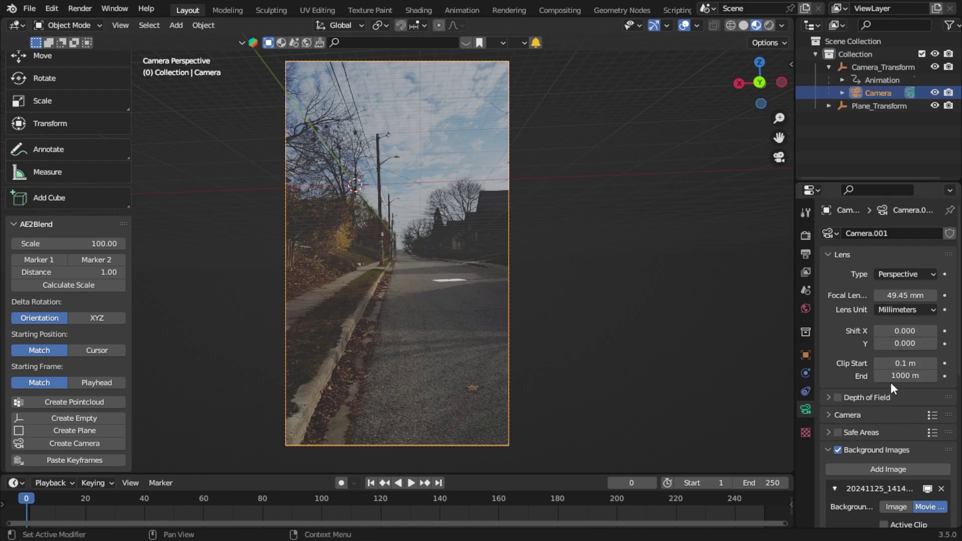
pyautogui.click(917, 295)
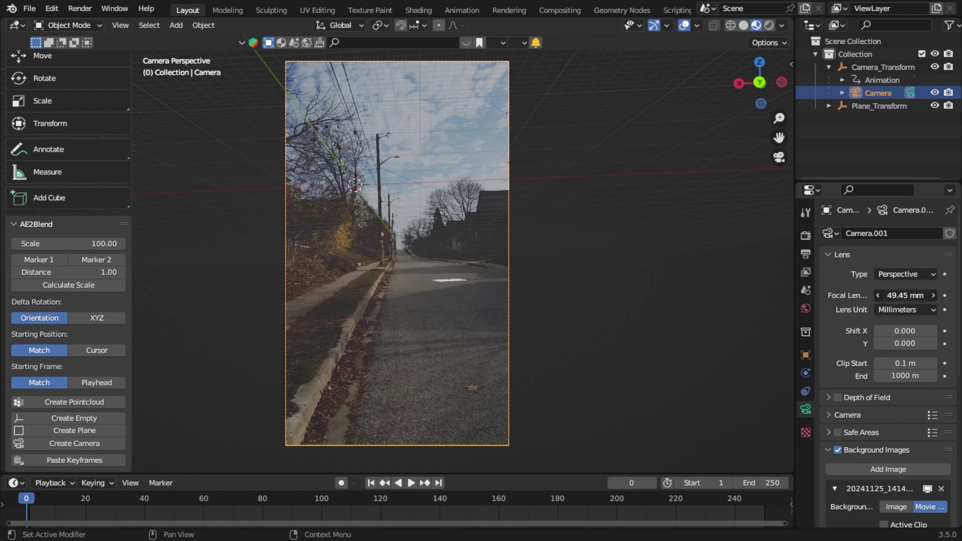
pyautogui.click(918, 296)
pyautogui.write('/1.777')
pyautogui.write('7')
pyautogui.write('7')
pyautogui.press('Return')
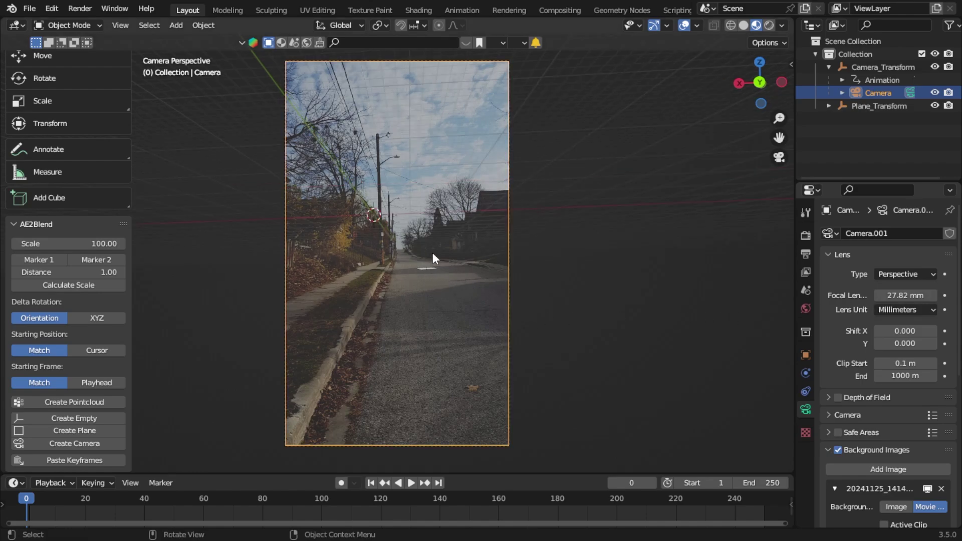
# Step: Check the camera match at frame 93, then import the aerial FBX model via Quick Favorites
pyautogui.moveTo(22, 494)
pyautogui.mouseDown()
pyautogui.moveTo(668, 523)
pyautogui.moveTo(129, 518)
pyautogui.moveTo(722, 517)
pyautogui.moveTo(26, 506)
pyautogui.mouseUp()
pyautogui.moveTo(416, 220); pyautogui.dragTo(406, 345)
pyautogui.scroll(-6, 357, 210)
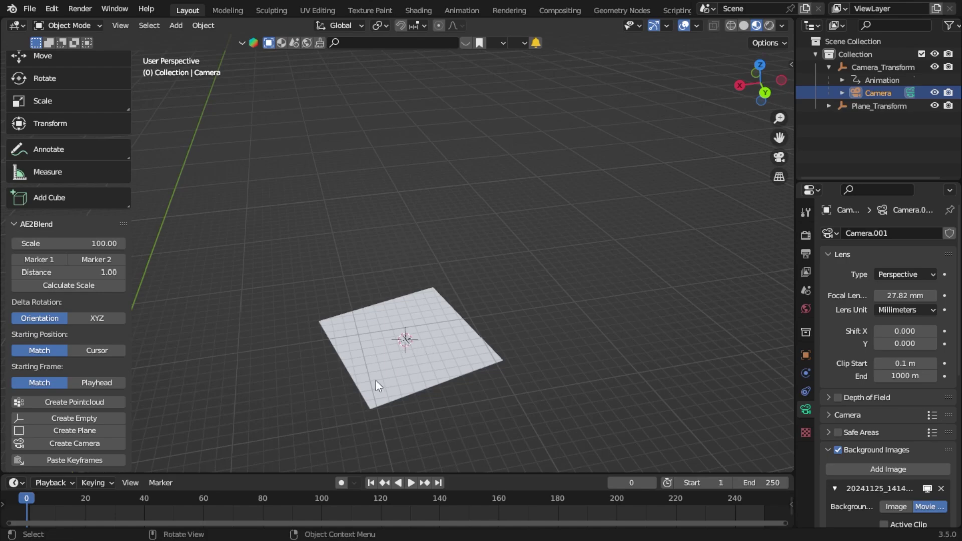
pyautogui.moveTo(376, 380); pyautogui.dragTo(436, 377)
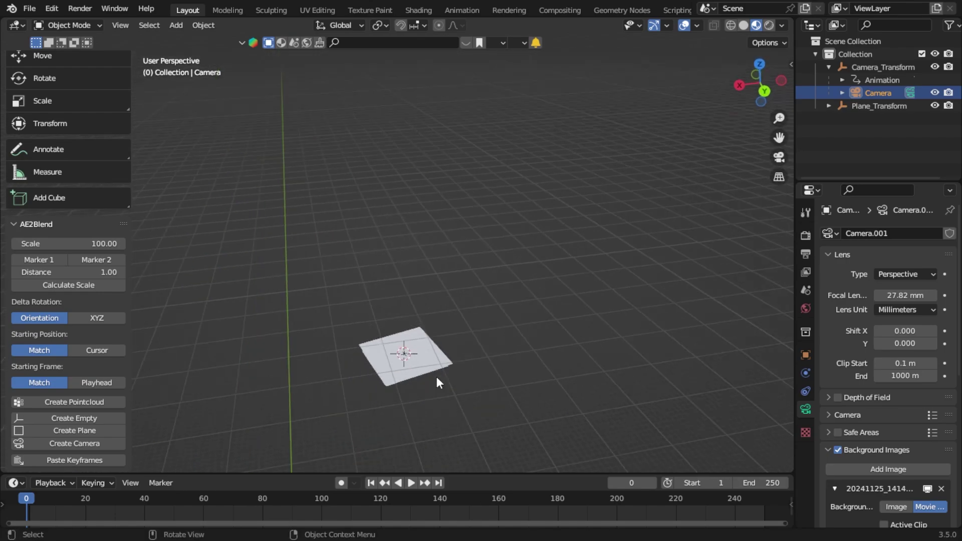
pyautogui.press('KP_0')
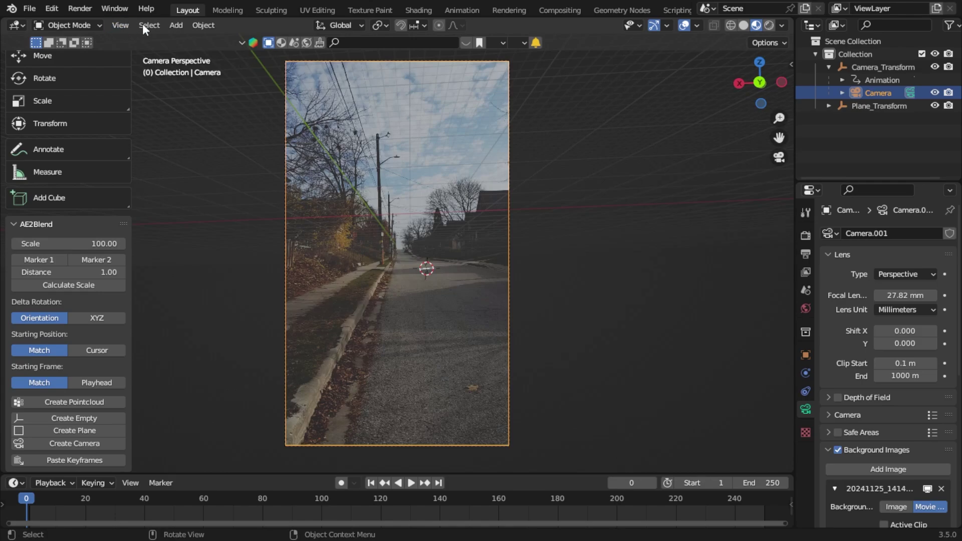
pyautogui.press('q')
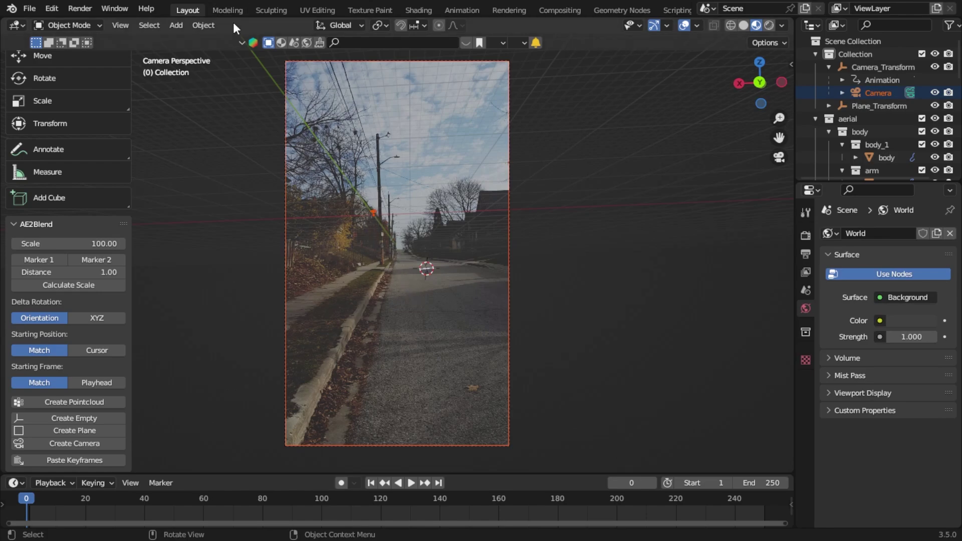
# Step: Select the aerial_ARM armature and snap it to the 3D cursor on the road
pyautogui.scroll(-1, 870, 115)
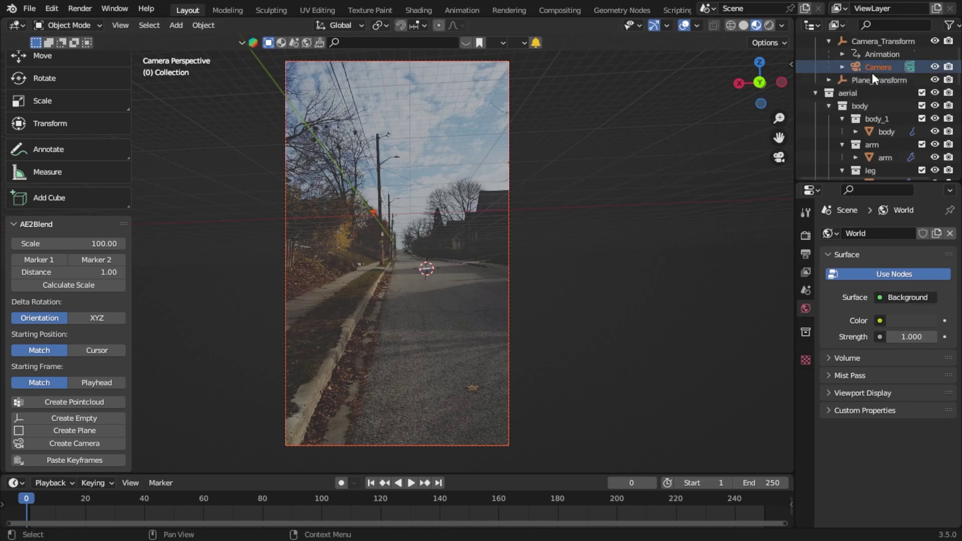
pyautogui.scroll(1, 872, 73)
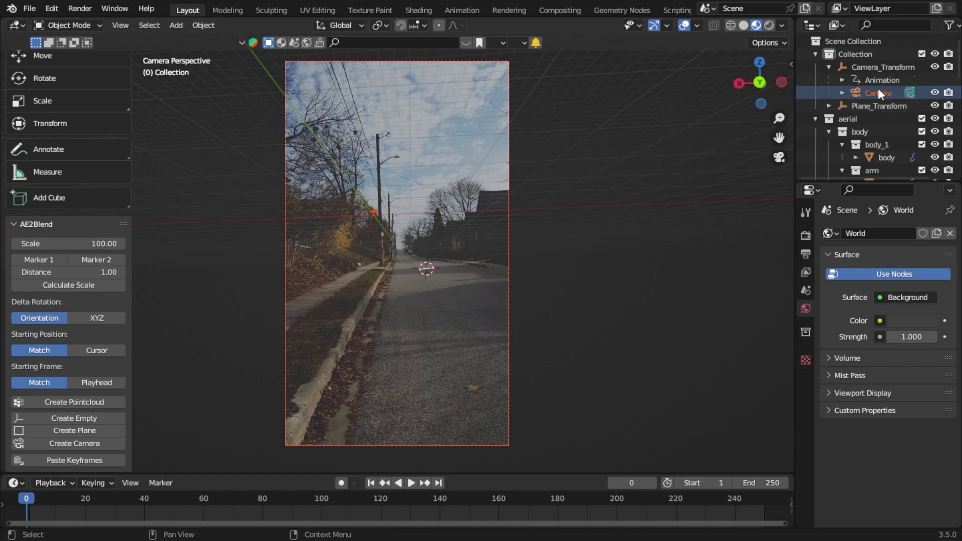
pyautogui.click(675, 237)
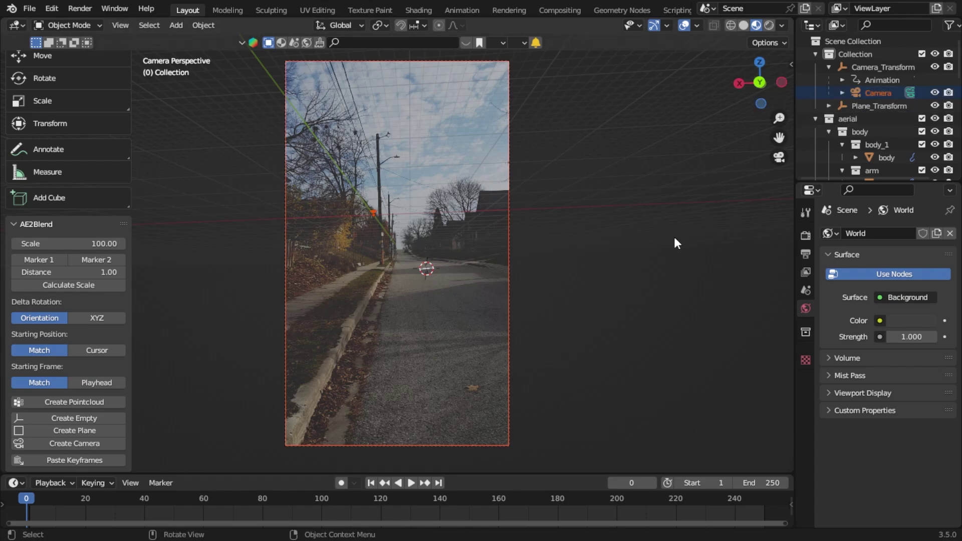
pyautogui.scroll(-8, 895, 112)
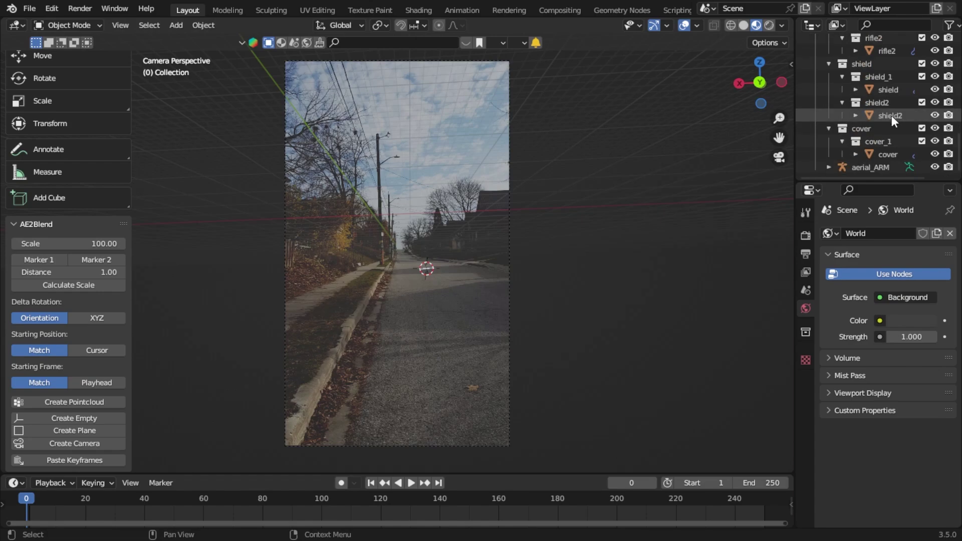
pyautogui.click(870, 169)
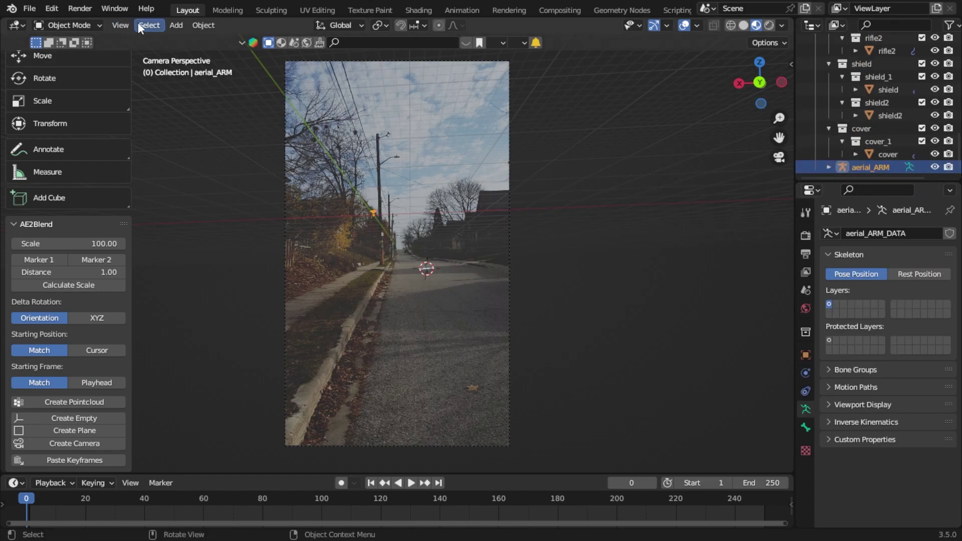
pyautogui.click(197, 24)
pyautogui.moveTo(231, 106)
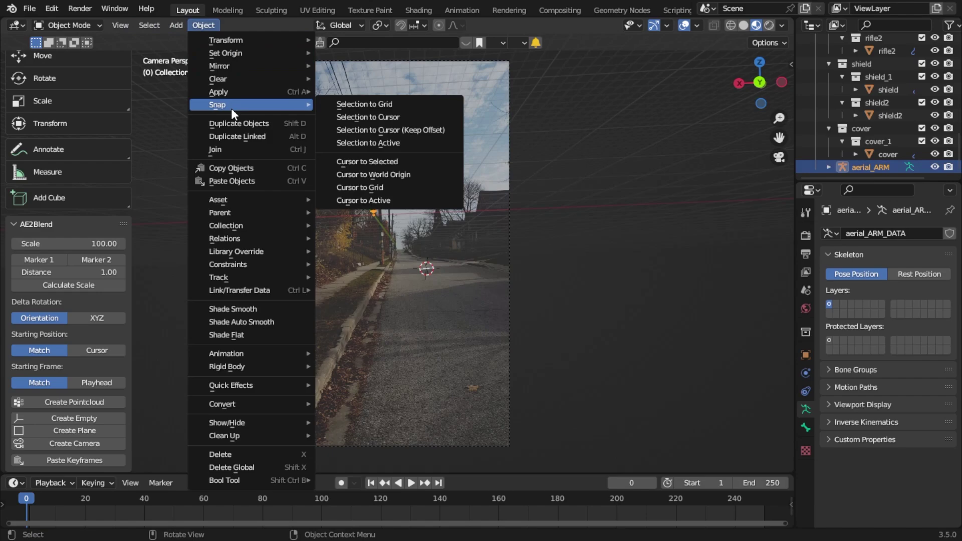
pyautogui.click(379, 120)
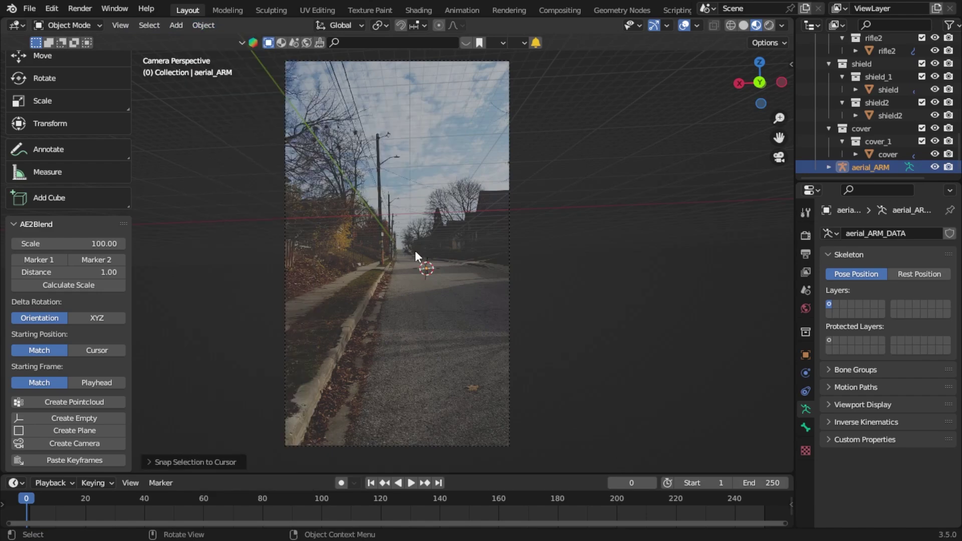
# Step: Scale the aerial_ARM robot up in three successive resizes
pyautogui.press('s')
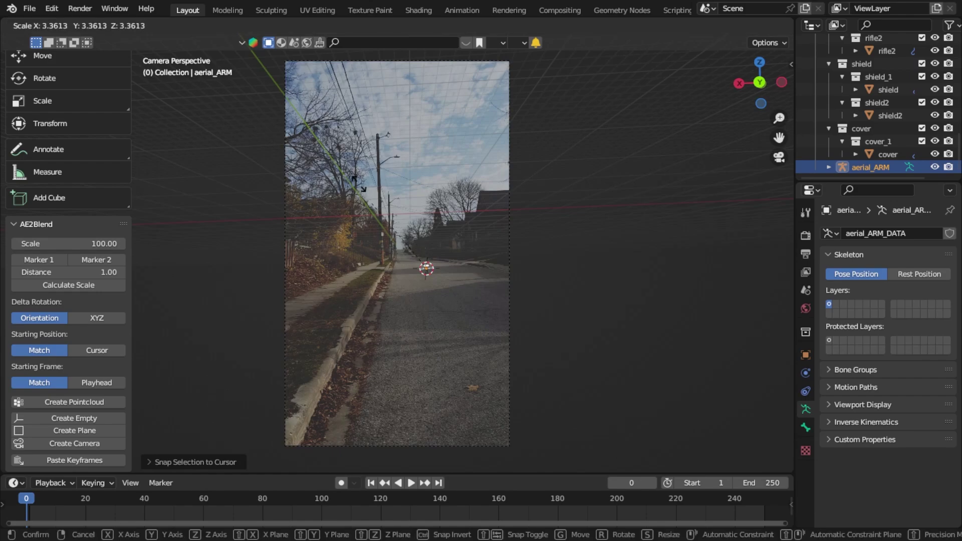
pyautogui.click(434, 223)
pyautogui.press('s')
pyautogui.click(411, 182)
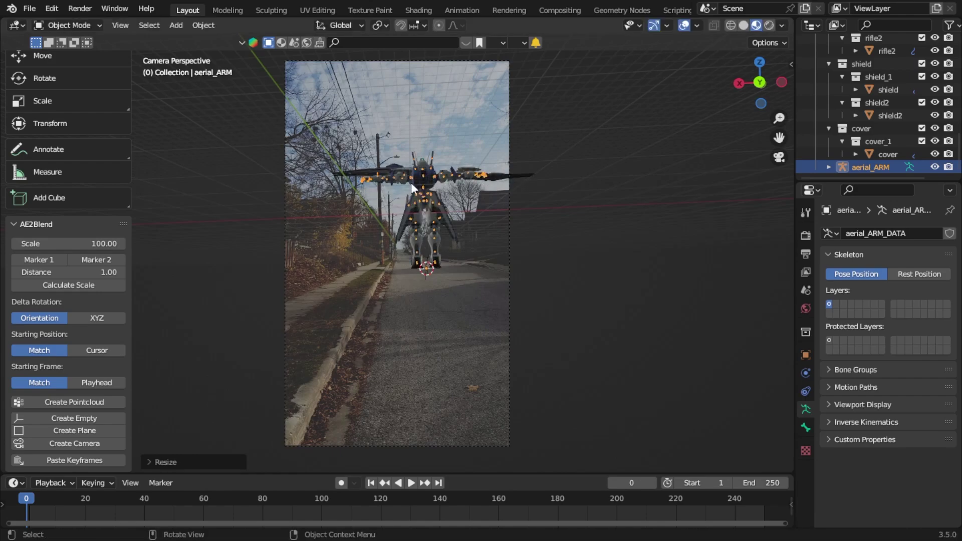
pyautogui.press('s')
pyautogui.click(382, 151)
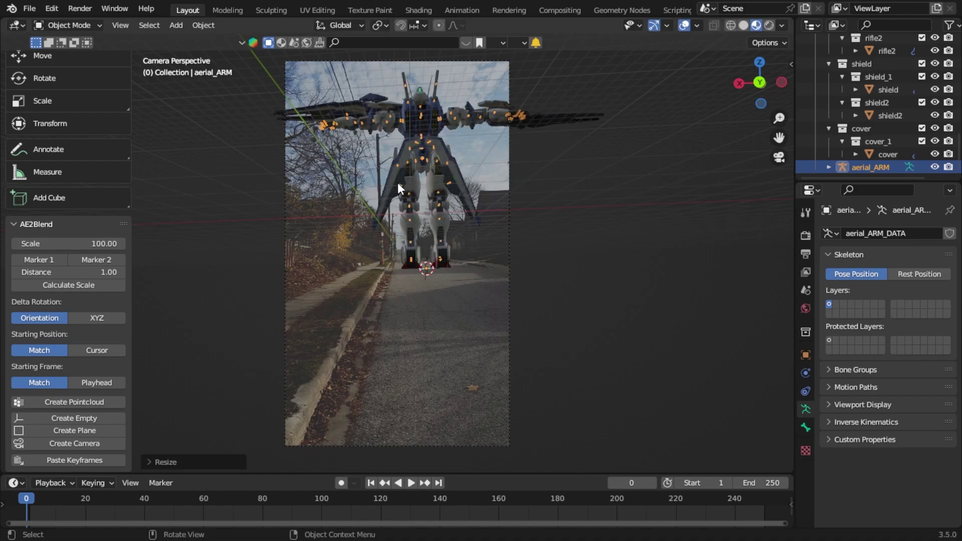
pyautogui.scroll(2, 398, 183)
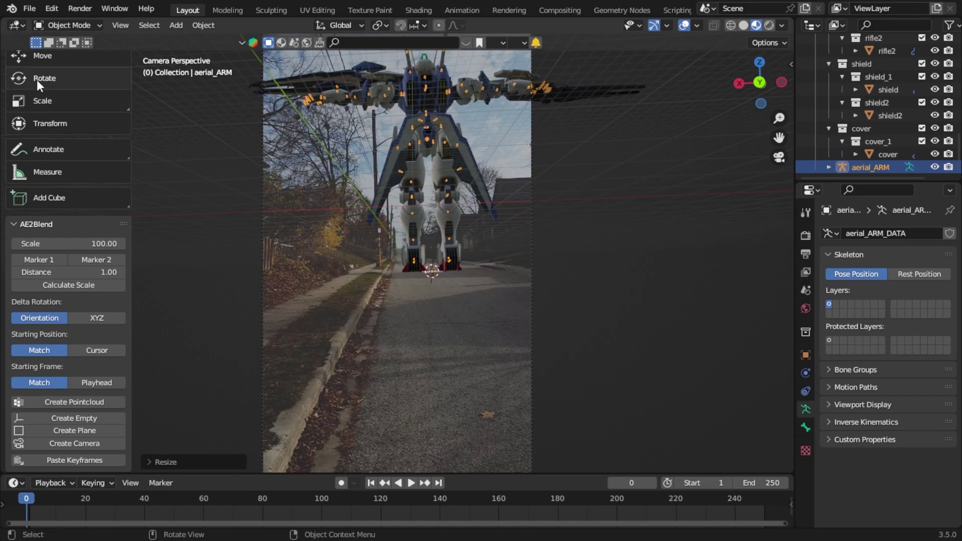
# Step: Turn the robot about its vertical axis, adjust its scale slightly and enter Pose Mode
pyautogui.click(37, 80)
pyautogui.moveTo(396, 271); pyautogui.dragTo(469, 266)
pyautogui.press('s')
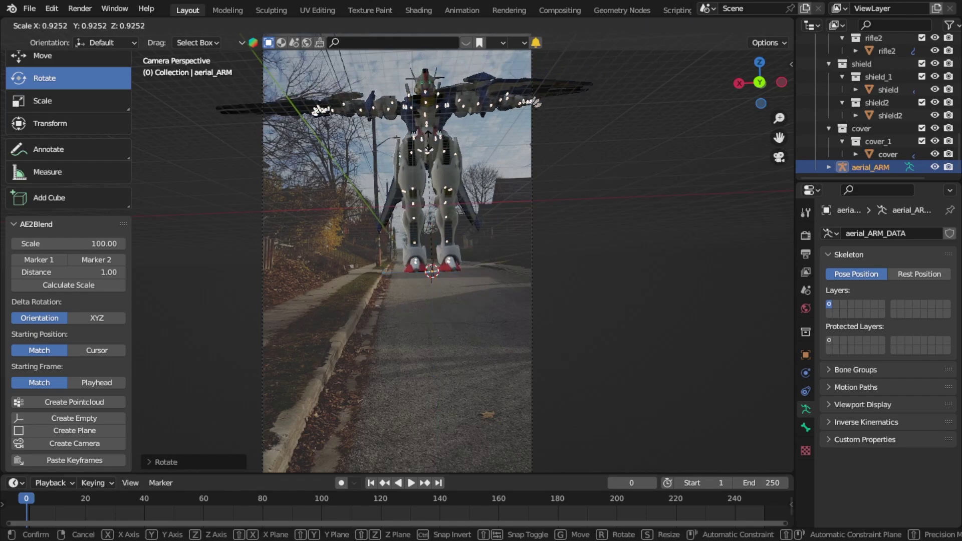
pyautogui.press('Return')
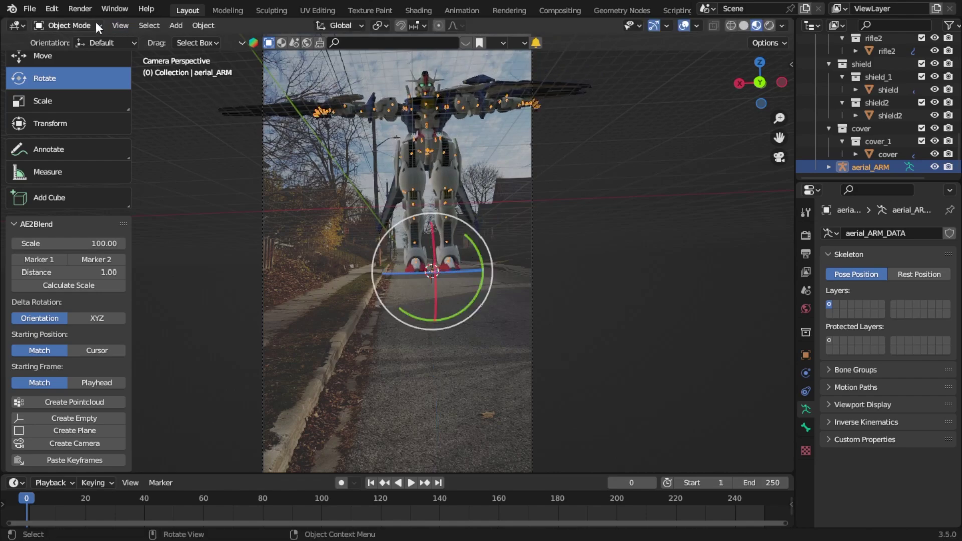
pyautogui.click(94, 23)
pyautogui.click(82, 69)
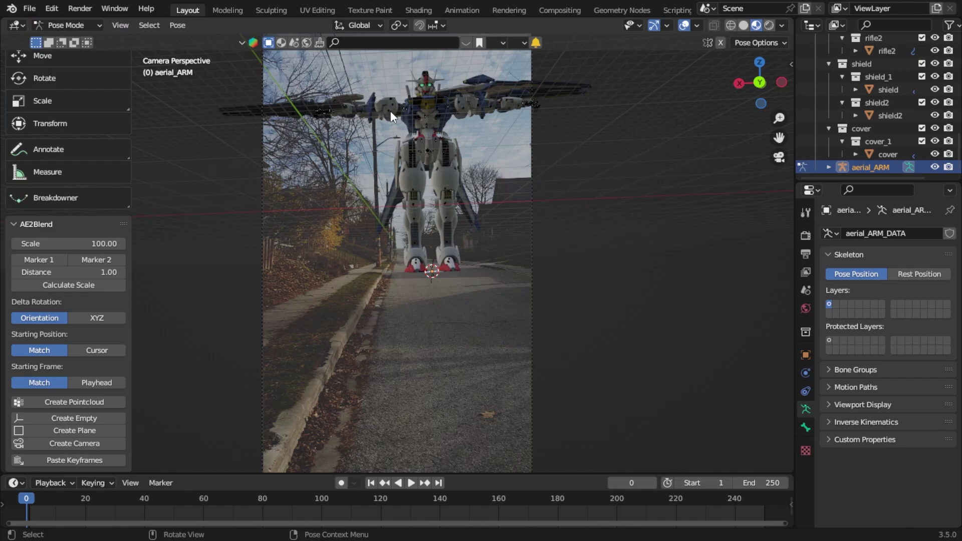
# Step: Lower the robot's left upper arm toward its body with the rotate tool
pyautogui.click(391, 111)
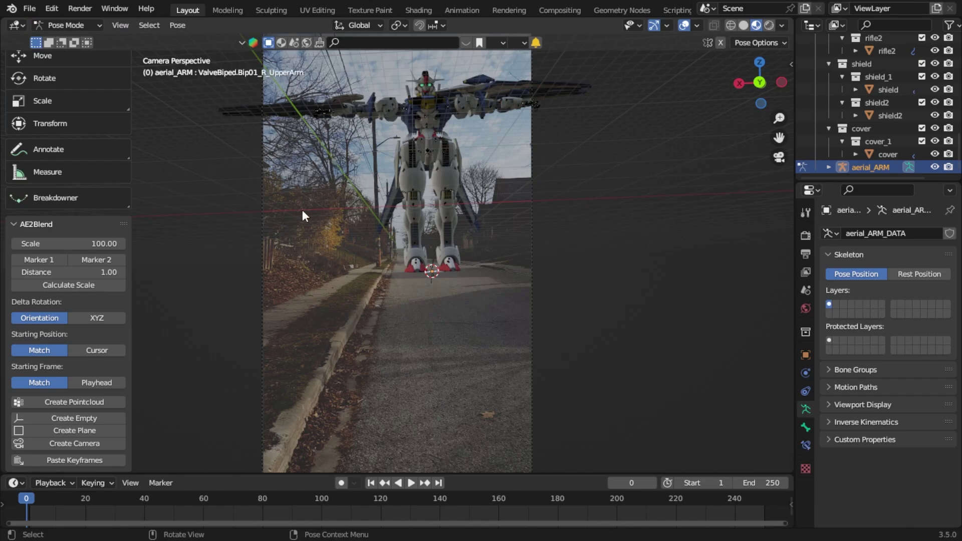
pyautogui.moveTo(333, 204)
pyautogui.mouseDown()
pyautogui.moveTo(325, 198)
pyautogui.moveTo(448, 215)
pyautogui.moveTo(497, 203)
pyautogui.moveTo(321, 205)
pyautogui.moveTo(333, 203)
pyautogui.mouseUp()
pyautogui.scroll(5, 411, 269)
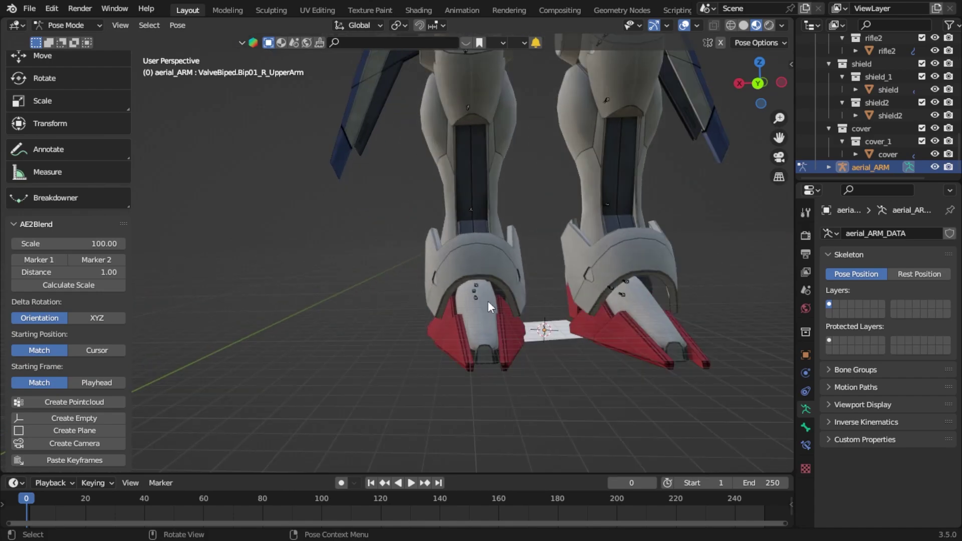
pyautogui.moveTo(488, 301); pyautogui.dragTo(515, 253)
pyautogui.scroll(-3, 515, 252)
pyautogui.scroll(2, 467, 272)
pyautogui.moveTo(467, 273); pyautogui.dragTo(447, 229)
pyautogui.moveTo(461, 134); pyautogui.dragTo(521, 120)
pyautogui.scroll(-4, 419, 187)
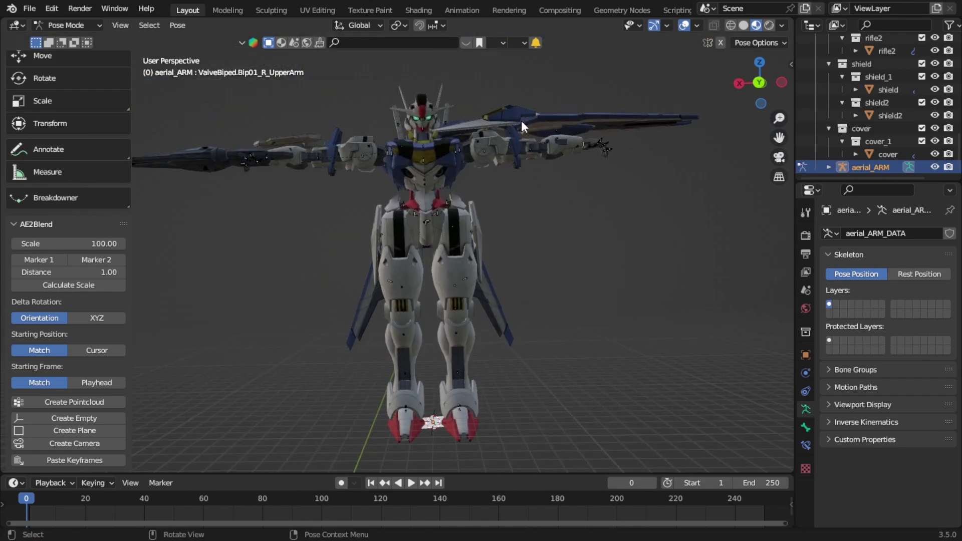
pyautogui.click(484, 157)
pyautogui.click(59, 82)
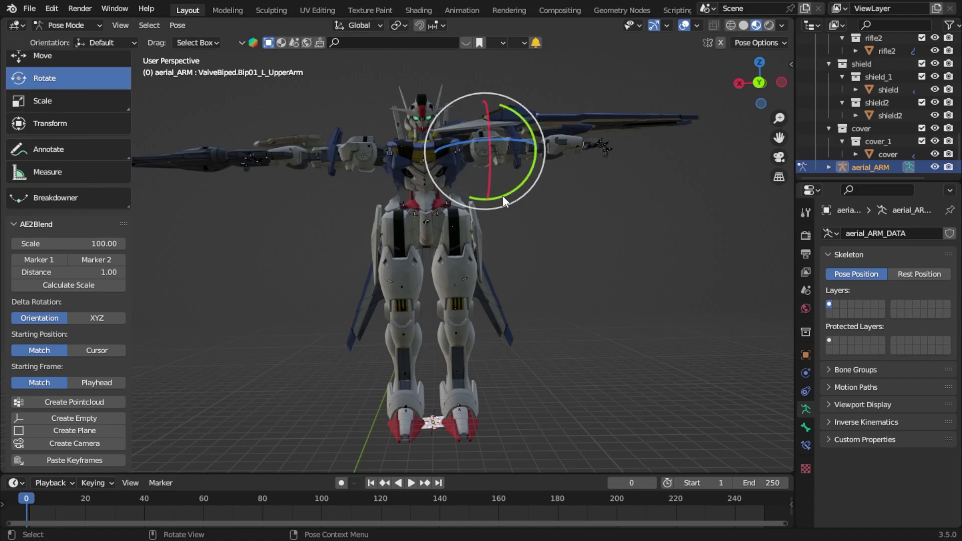
pyautogui.moveTo(499, 197)
pyautogui.mouseDown()
pyautogui.moveTo(481, 201)
pyautogui.moveTo(445, 182)
pyautogui.moveTo(496, 198)
pyautogui.mouseUp()
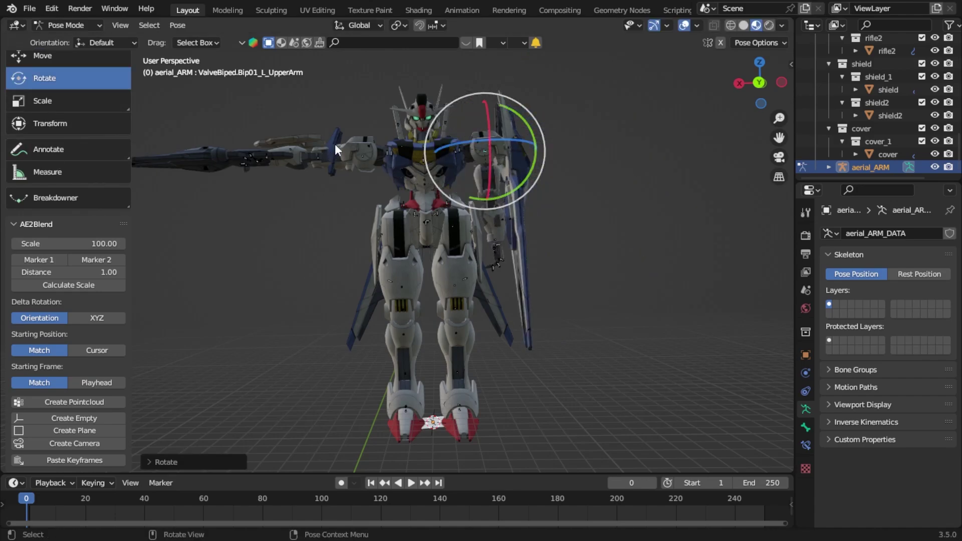
# Step: Lower the right upper arm toward the body and adjust the armR bone's rotation
pyautogui.click(369, 160)
pyautogui.moveTo(353, 201); pyautogui.dragTo(403, 186)
pyautogui.rightClick(404, 186)
pyautogui.click(362, 158)
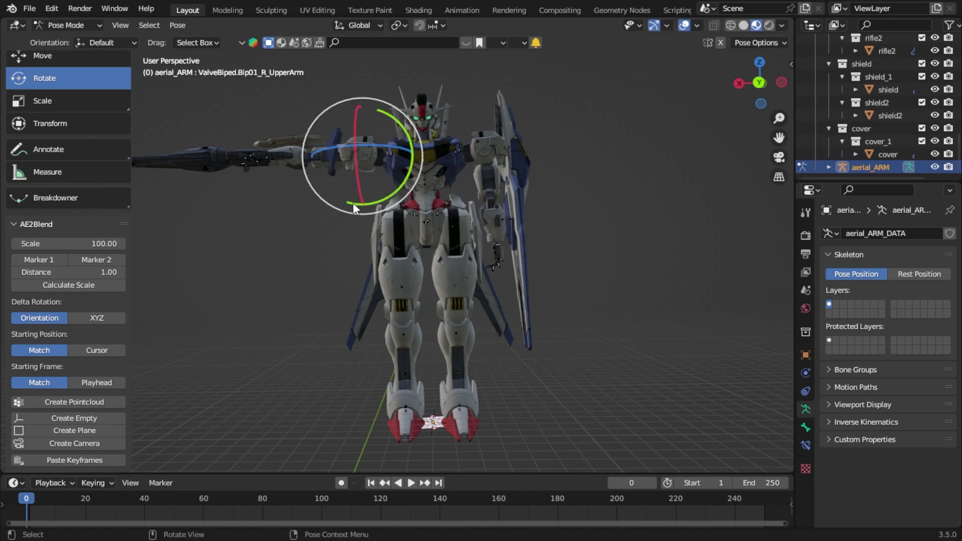
pyautogui.moveTo(352, 202); pyautogui.dragTo(397, 188)
pyautogui.click(356, 217)
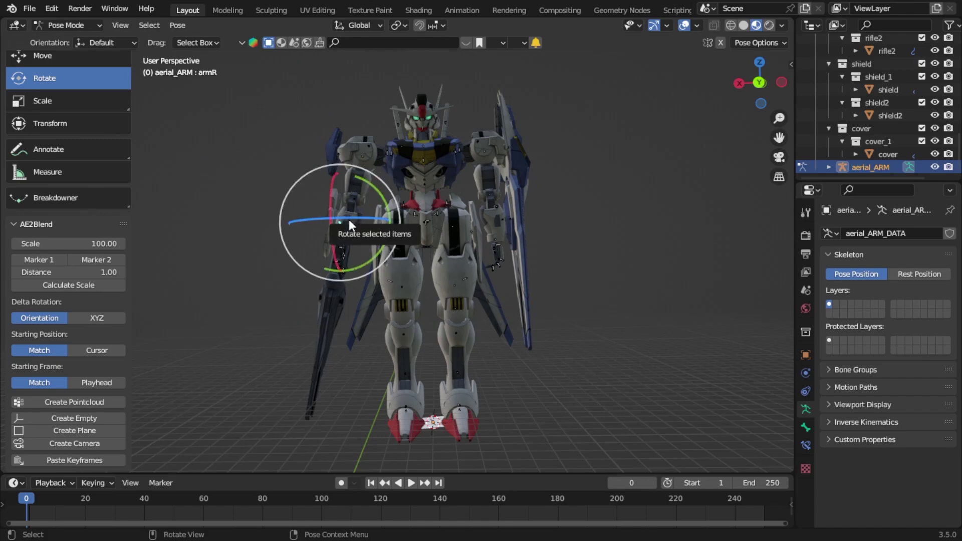
pyautogui.moveTo(349, 220); pyautogui.dragTo(349, 201)
pyautogui.click(354, 216)
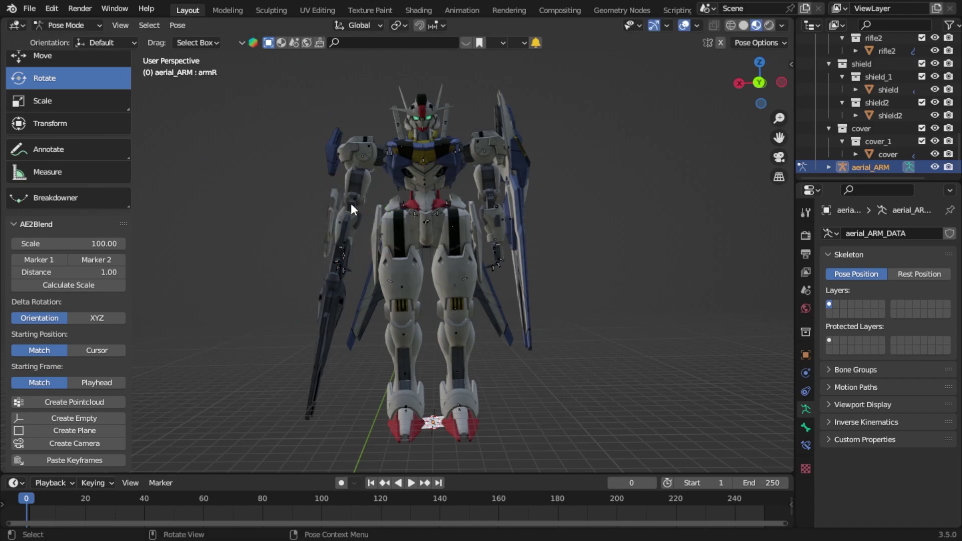
# Step: Rotate both forearms, raising the right forearm with its rifle
pyautogui.click(351, 206)
pyautogui.press('r')
pyautogui.press('r')
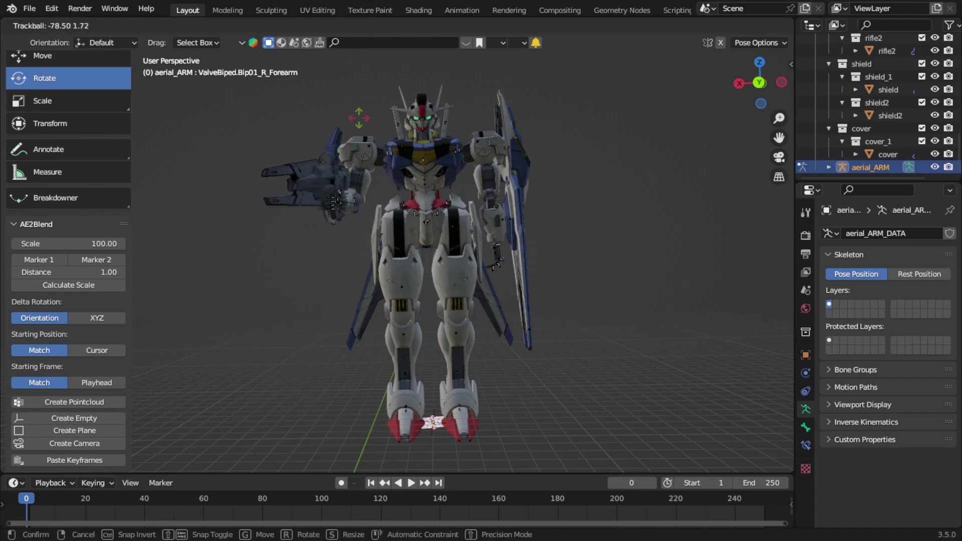
pyautogui.click(448, 164)
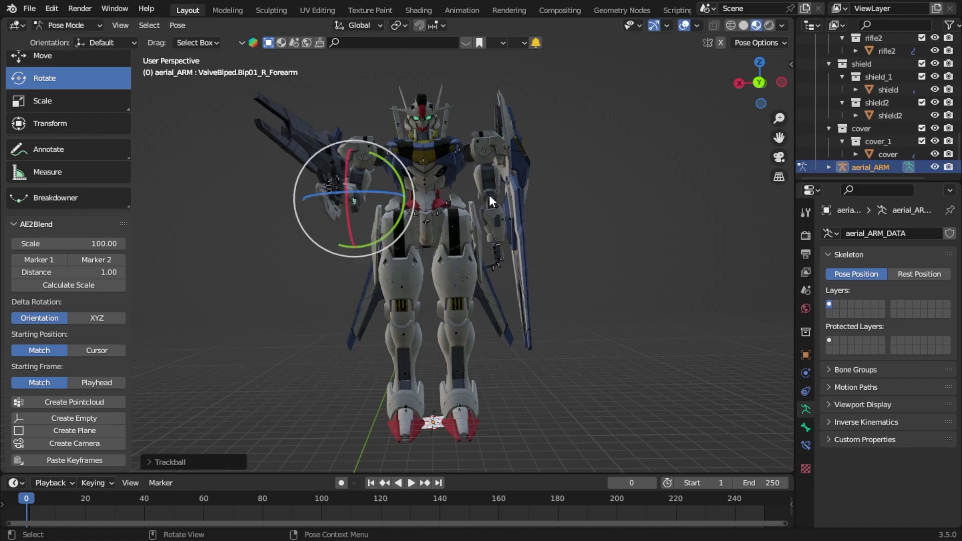
pyautogui.click(489, 194)
pyautogui.press('r')
pyautogui.press('r')
pyautogui.click(451, 154)
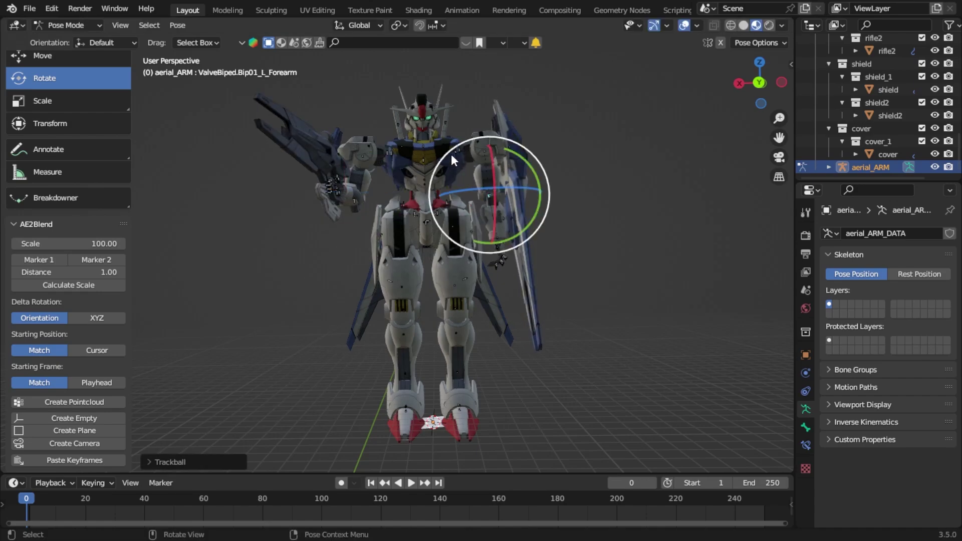
# Step: Rotate the left shoulder and shield, then tilt the robot's head
pyautogui.click(450, 154)
pyautogui.press('r')
pyautogui.press('r')
pyautogui.rightClick(456, 165)
pyautogui.click(455, 157)
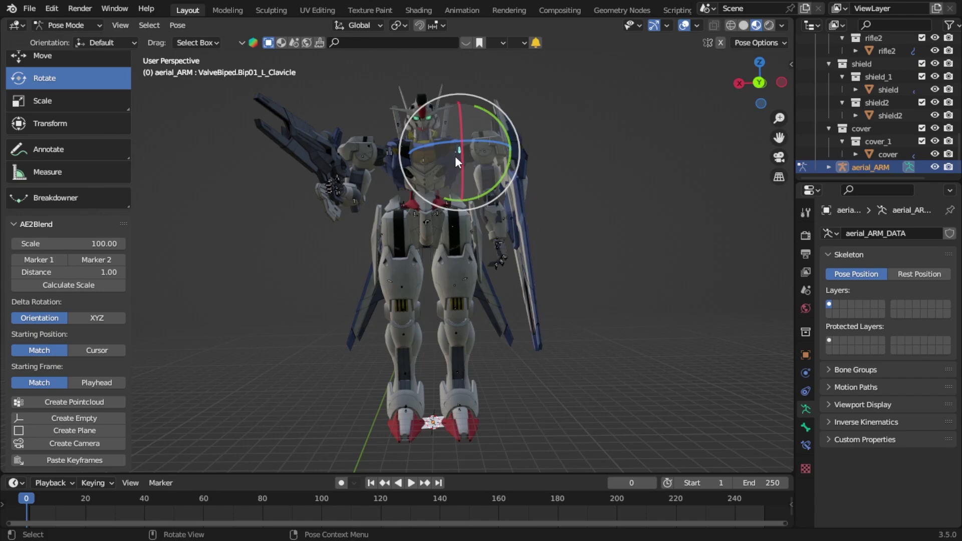
pyautogui.press('r')
pyautogui.press('r')
pyautogui.click(417, 124)
pyautogui.click(418, 125)
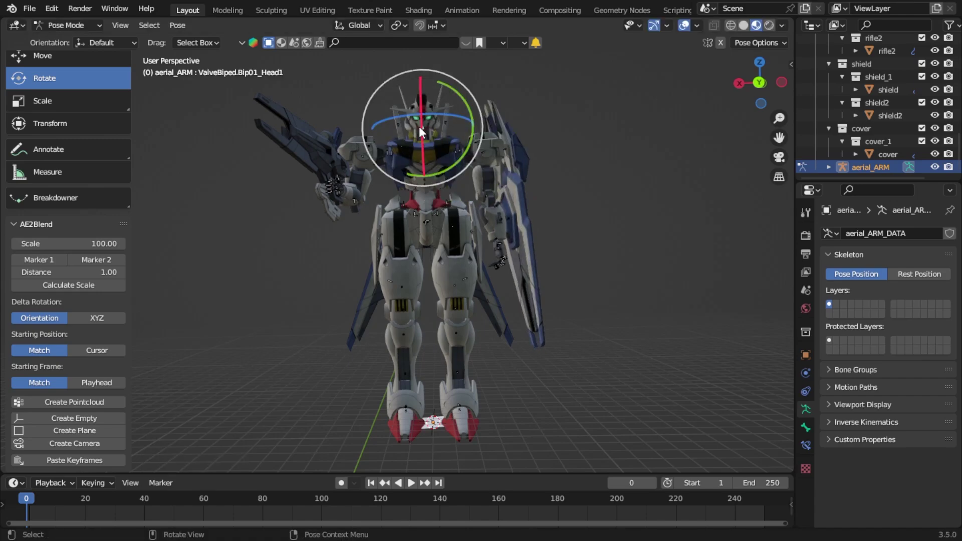
pyautogui.press('r')
pyautogui.press('r')
pyautogui.click(418, 128)
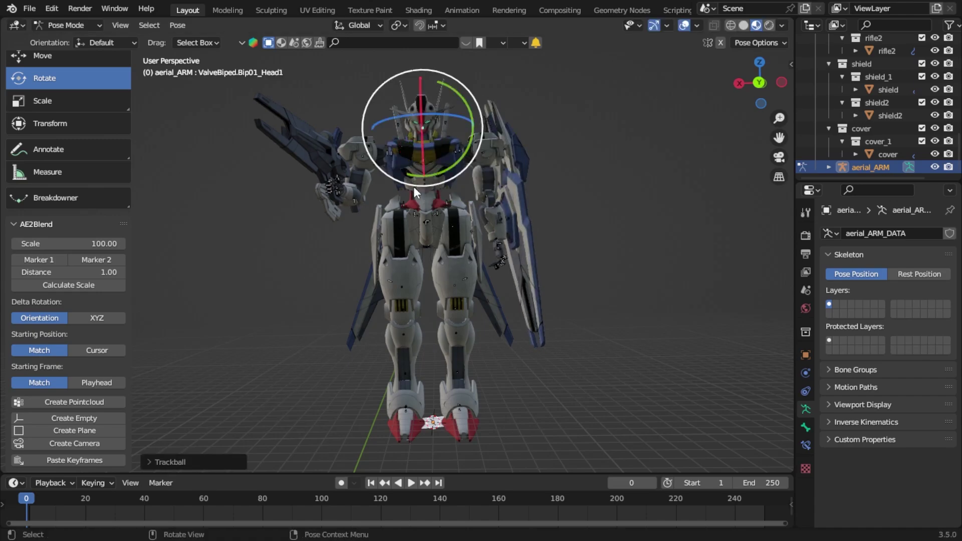
# Step: Swing the right leg sideways, rotate the left thigh, and view through the camera
pyautogui.click(409, 224)
pyautogui.moveTo(413, 258); pyautogui.dragTo(449, 217)
pyautogui.click(449, 222)
pyautogui.click(449, 231)
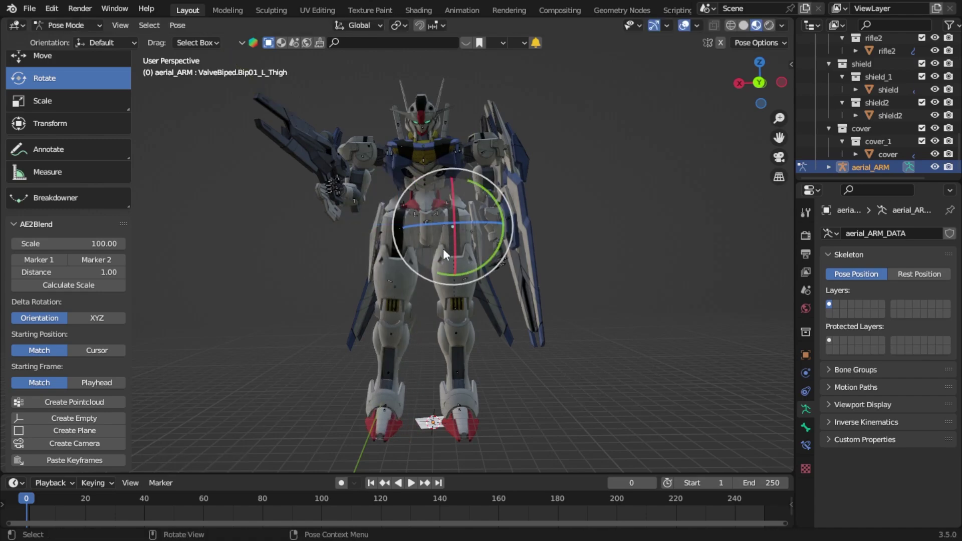
pyautogui.press('r')
pyautogui.press('r')
pyautogui.click(444, 275)
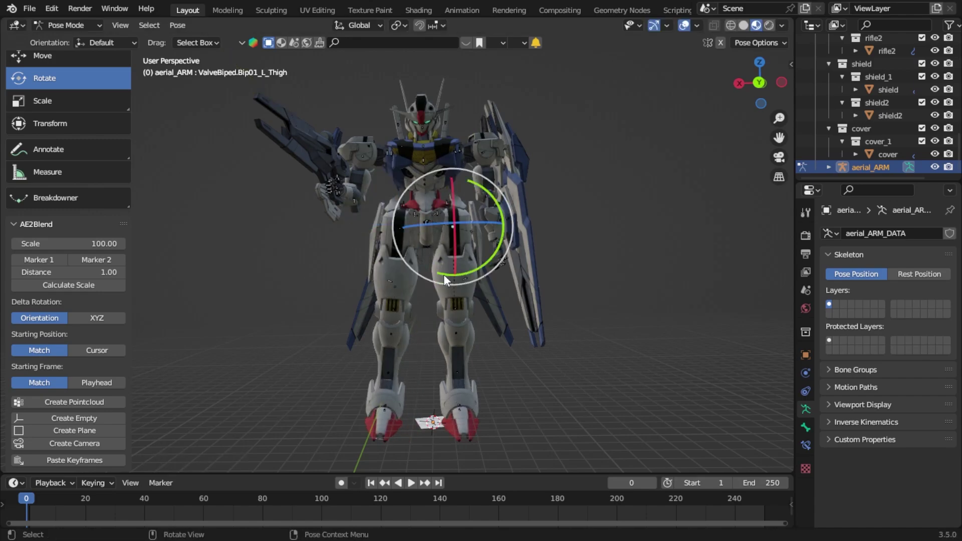
pyautogui.moveTo(445, 274); pyautogui.dragTo(483, 410)
pyautogui.click(470, 401)
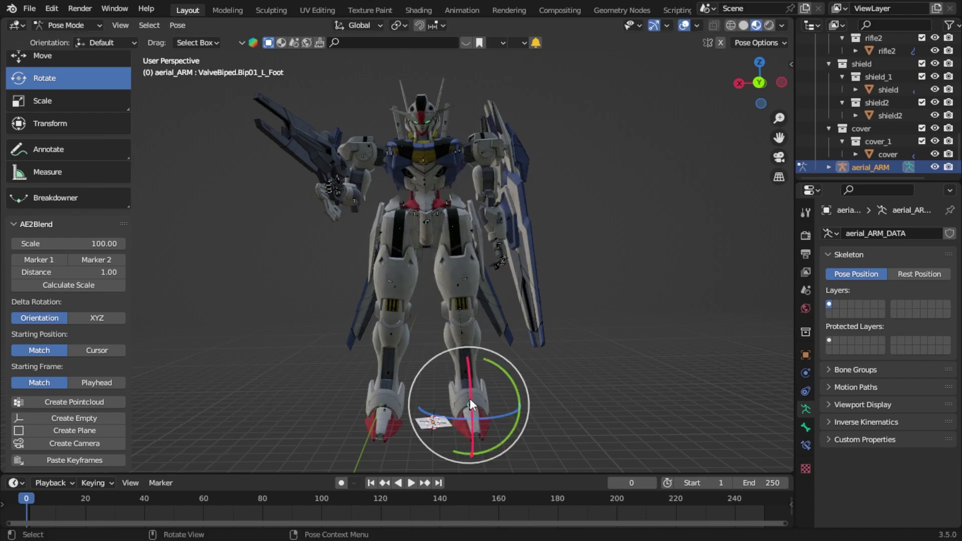
pyautogui.press('KP_0')
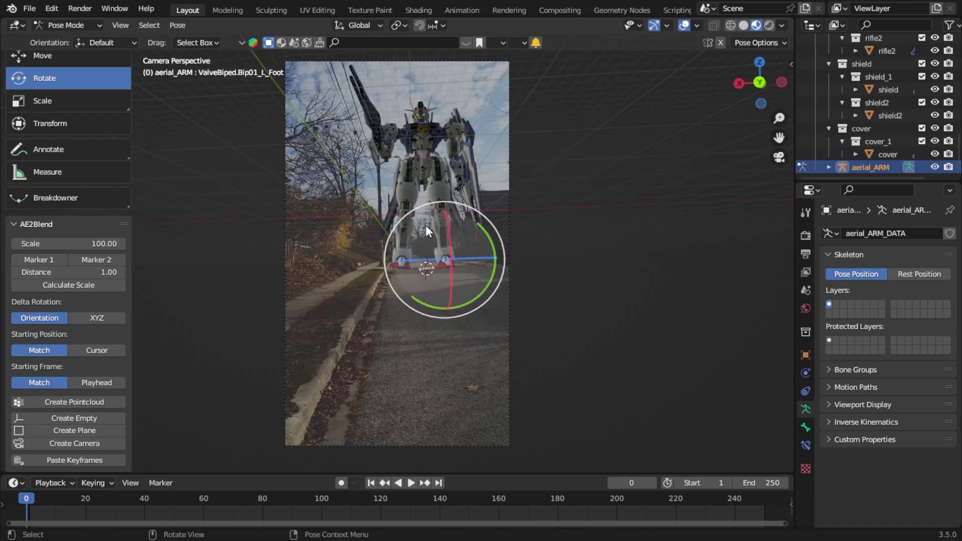
# Step: Rotate the foot so it sits flat on the road, then select the right ankle and toe
pyautogui.scroll(1, 425, 225)
pyautogui.moveTo(449, 310); pyautogui.dragTo(391, 310)
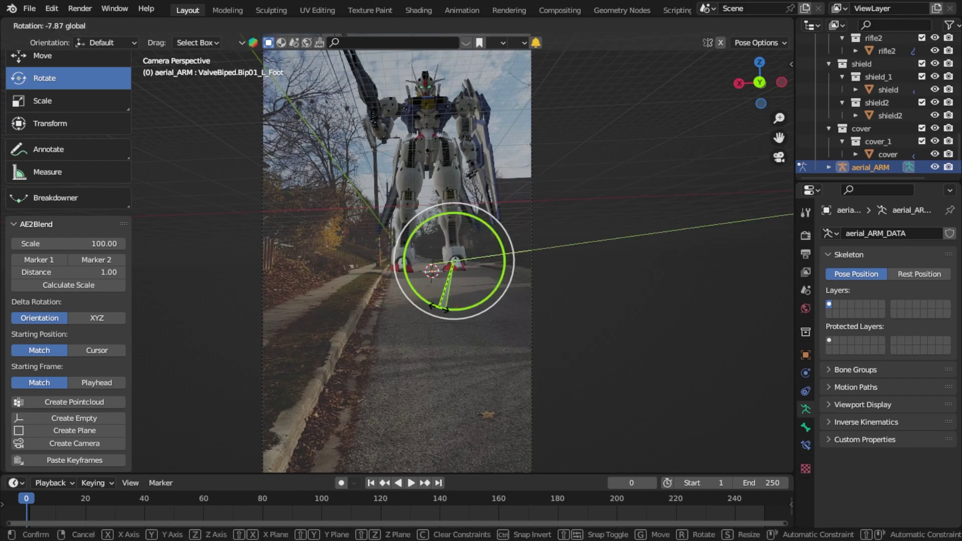
pyautogui.click(404, 258)
pyautogui.click(404, 259)
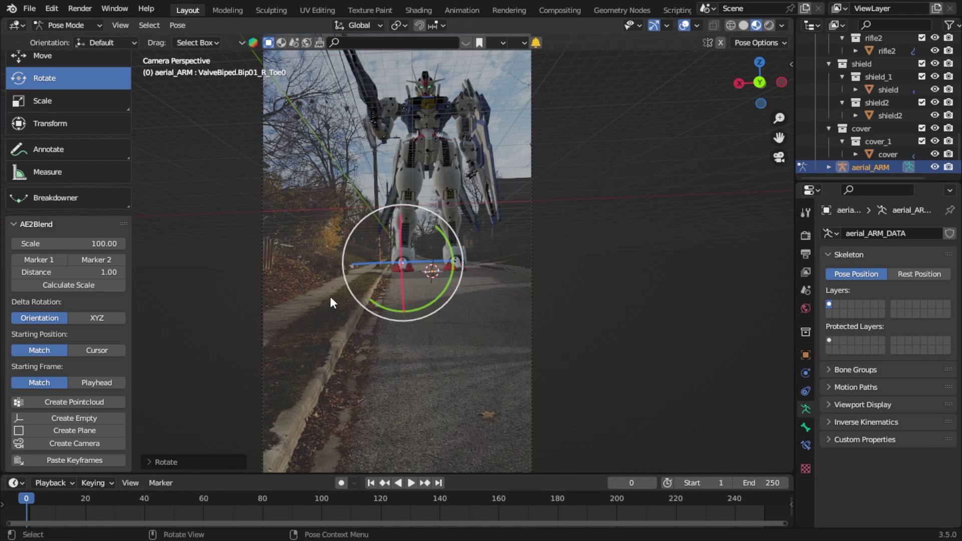
# Step: Play the animation to check the pose, then rewind to the first frame
pyautogui.press('space')
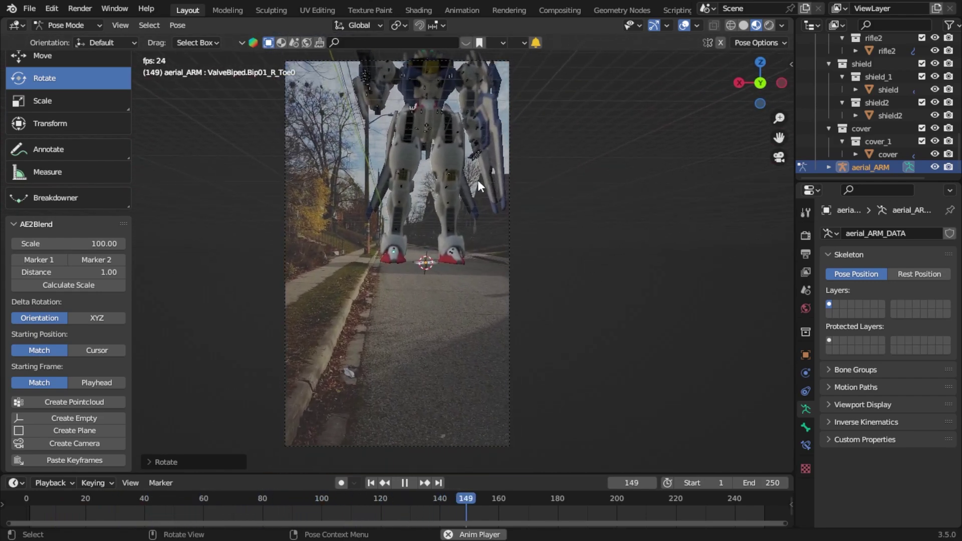
pyautogui.press('space')
pyautogui.hotkey('shift', 'Left')
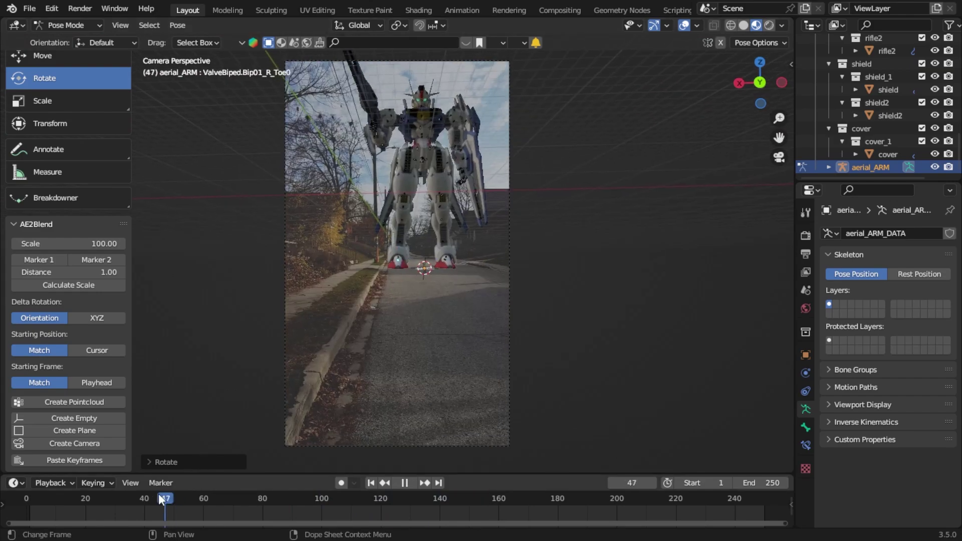
# Step: Preview the robot in Rendered shading through the camera view
pyautogui.scroll(4, 541, 245)
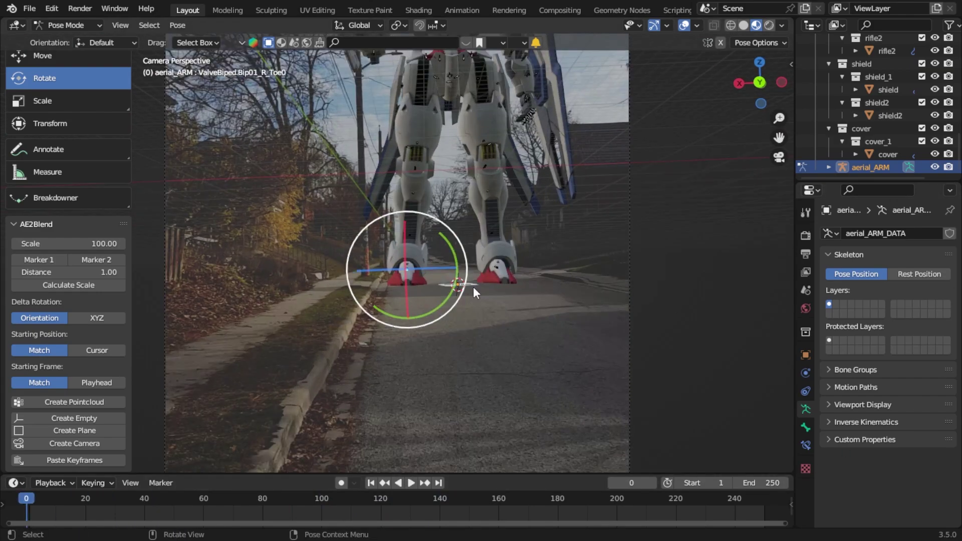
pyautogui.click(471, 285)
pyautogui.moveTo(509, 240); pyautogui.dragTo(498, 251)
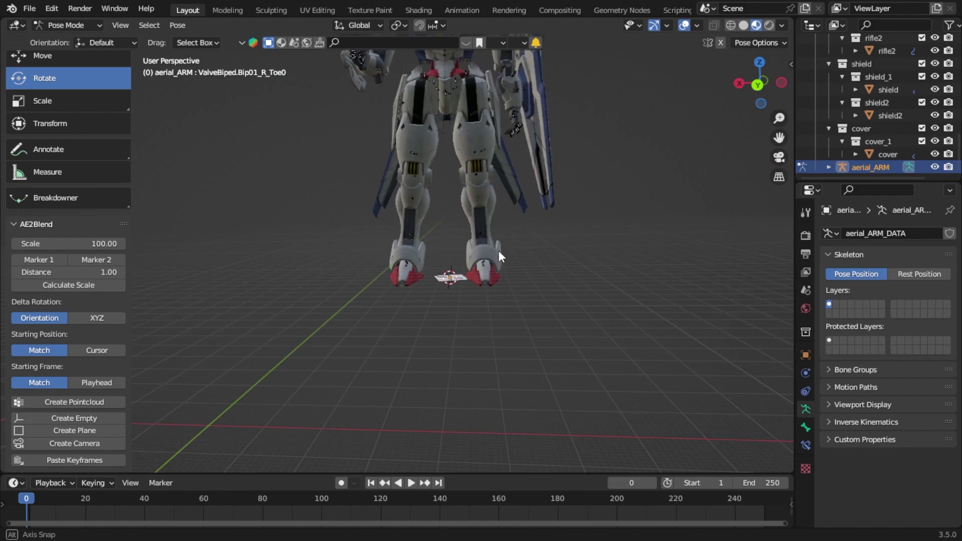
pyautogui.scroll(4, 525, 321)
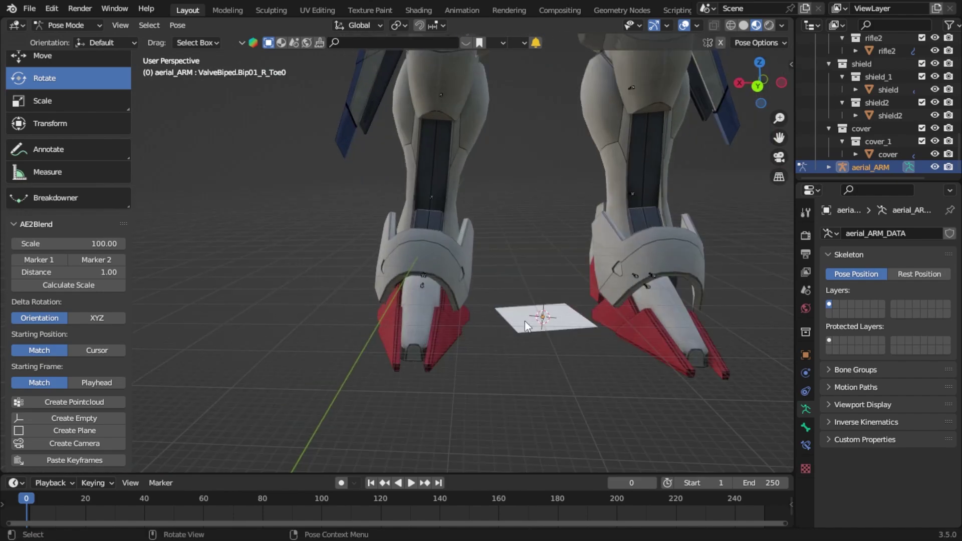
pyautogui.click(770, 25)
pyautogui.press('KP_0')
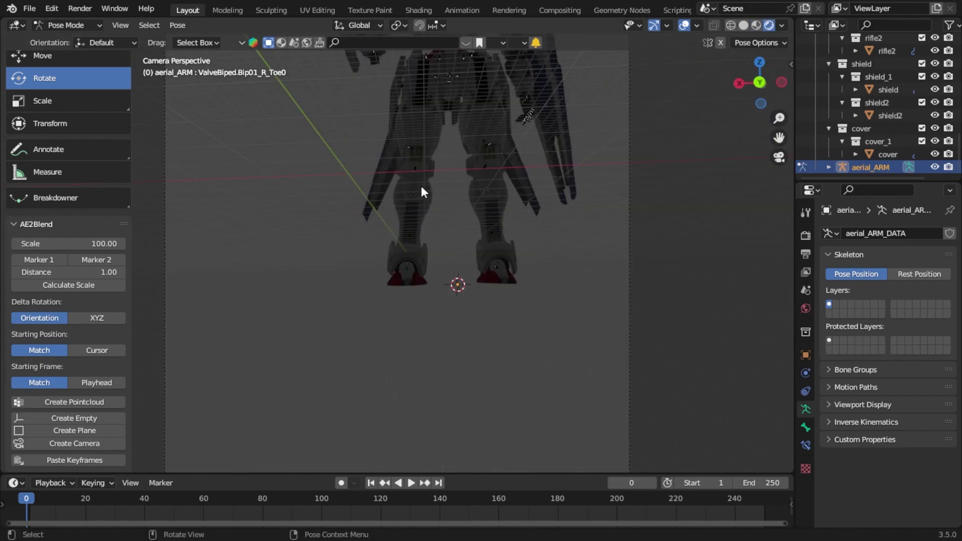
pyautogui.scroll(-2, 680, 72)
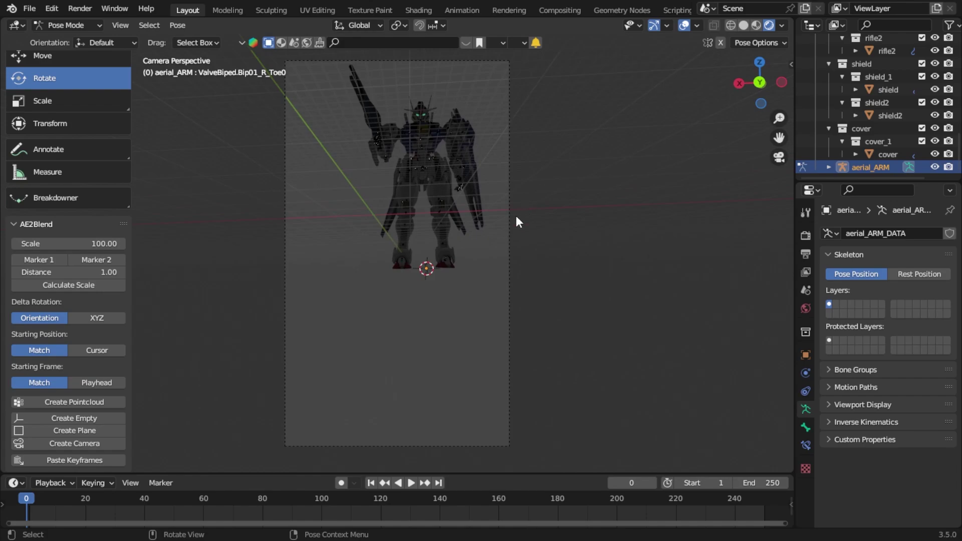
# Step: Download BlenderKit's Outdoor 'Island on Ocean with Clouds' HDR as the world background
pyautogui.click(756, 26)
pyautogui.click(768, 24)
pyautogui.click(790, 63)
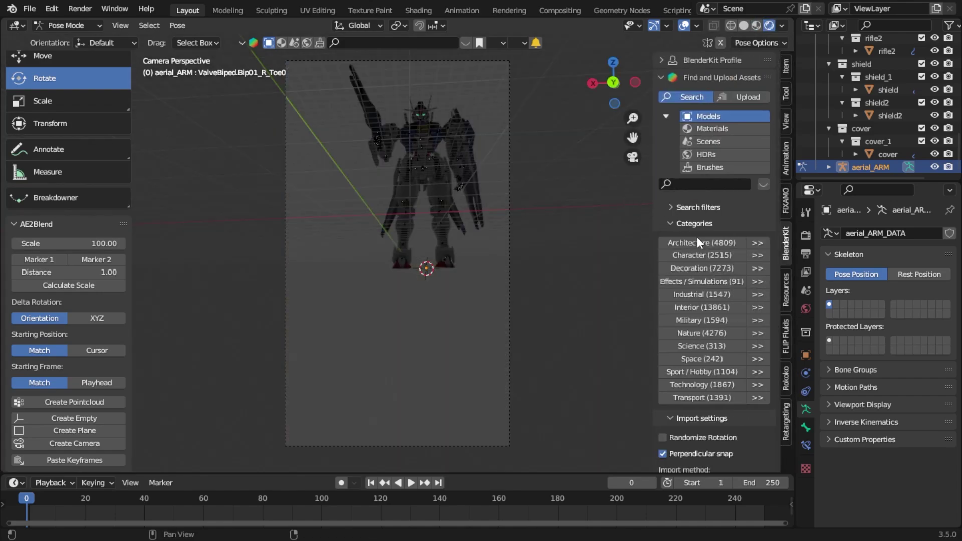
pyautogui.click(714, 154)
pyautogui.click(698, 258)
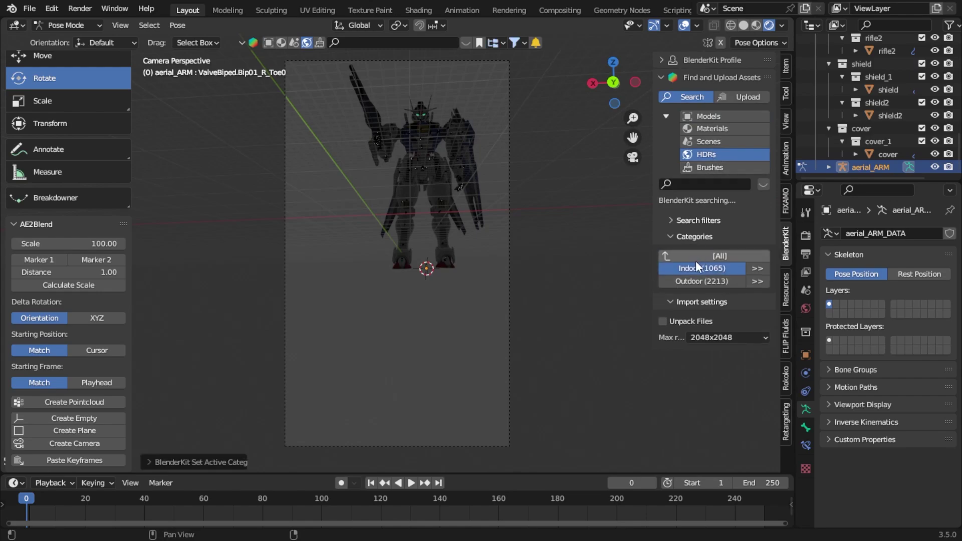
pyautogui.click(681, 279)
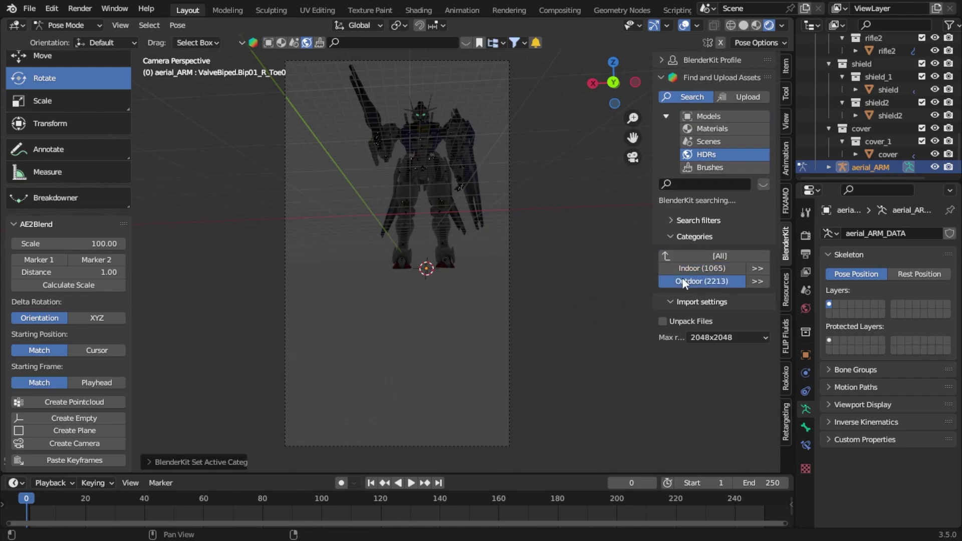
pyautogui.moveTo(308, 118)
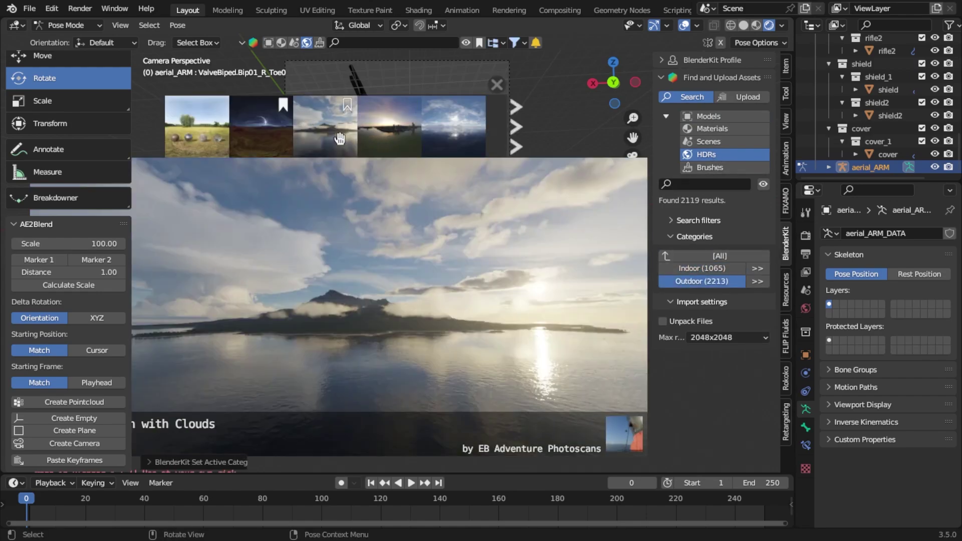
pyautogui.click(338, 136)
pyautogui.click(340, 178)
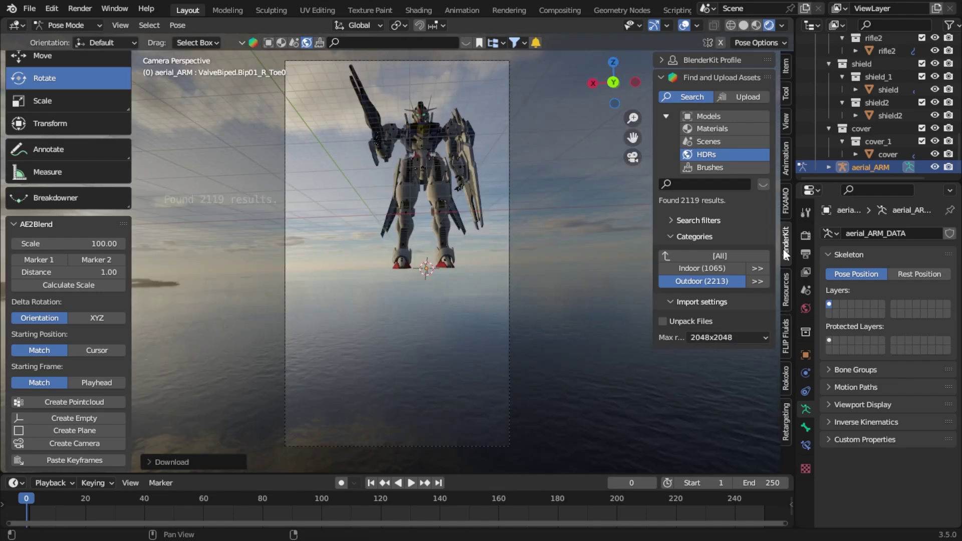
# Step: Review the Output tab's FFmpeg H.264 video settings at 1080×1920 and the frame range
pyautogui.click(804, 235)
pyautogui.scroll(-8, 844, 367)
pyautogui.scroll(-6, 845, 368)
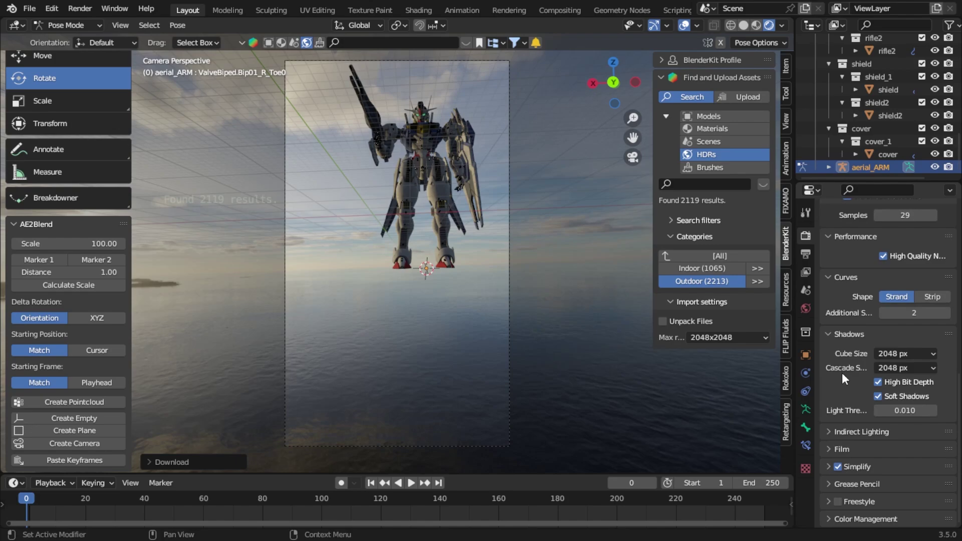
pyautogui.click(805, 254)
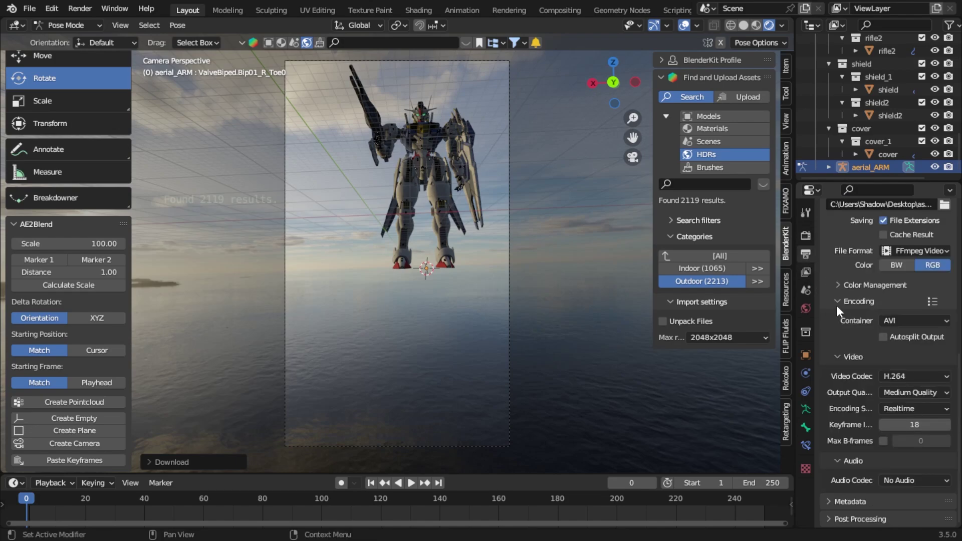
pyautogui.scroll(6, 848, 278)
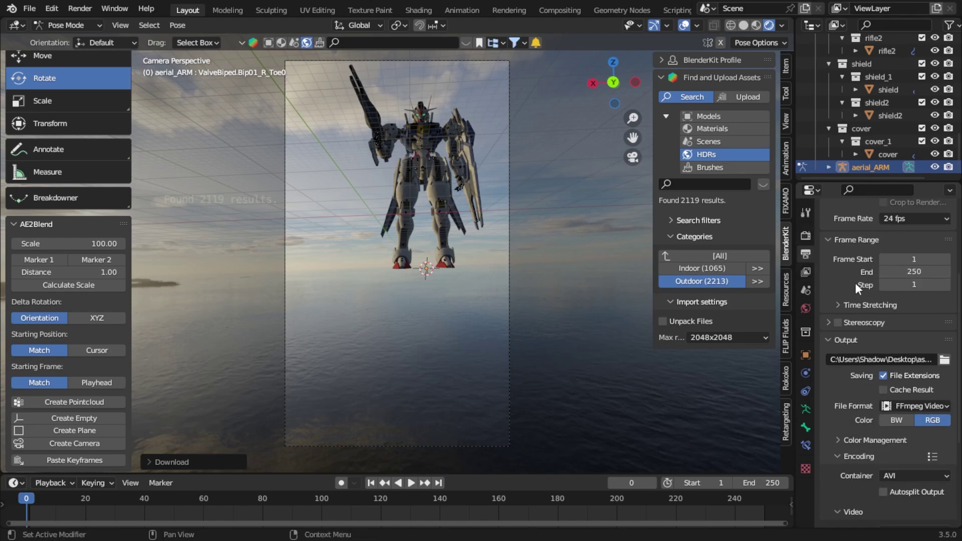
pyautogui.scroll(-6, 856, 285)
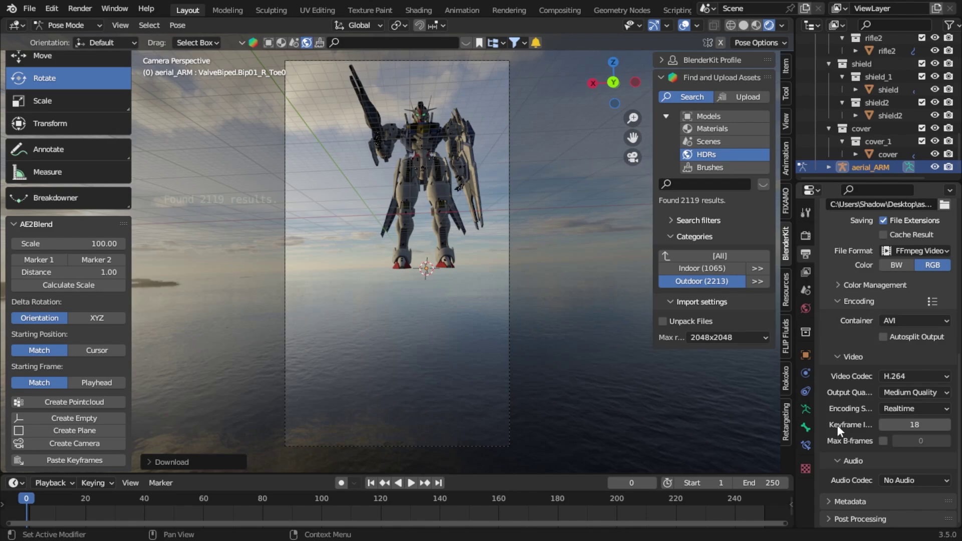
pyautogui.scroll(7, 838, 424)
pyautogui.click(837, 386)
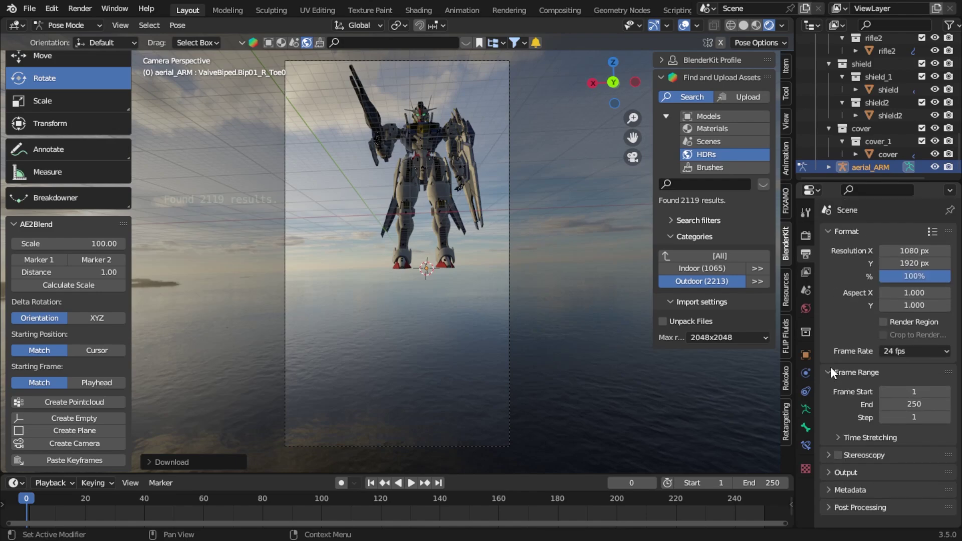
# Step: Return to Render properties and show the Render Engine choices
pyautogui.click(804, 236)
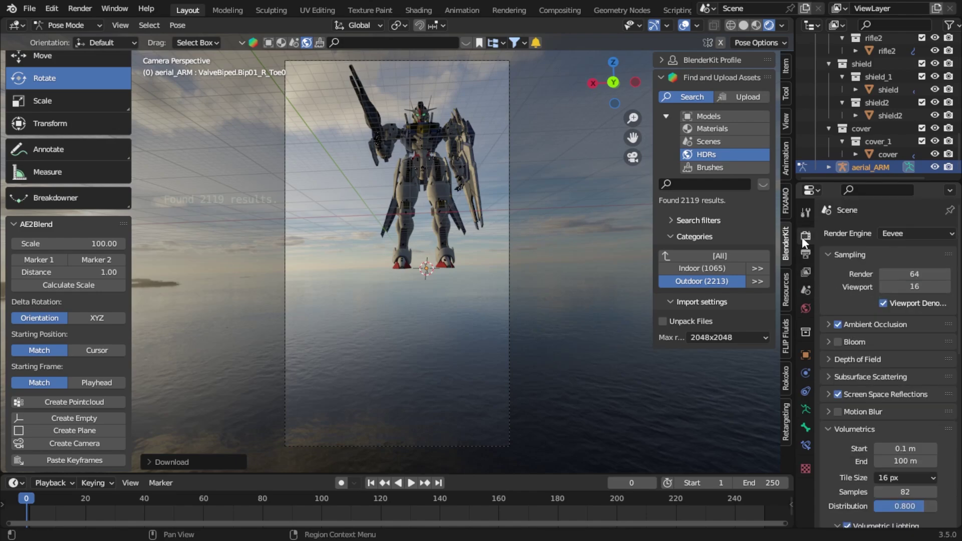
pyautogui.scroll(-7, 839, 341)
pyautogui.scroll(7, 858, 305)
pyautogui.click(905, 237)
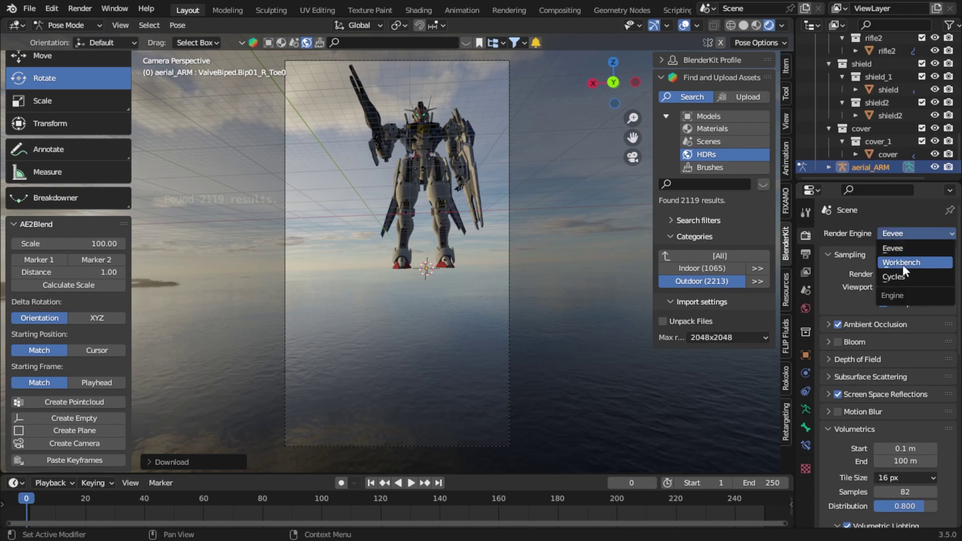
# Step: Switch the render engine to Cycles and make the film background transparent
pyautogui.press('Return')
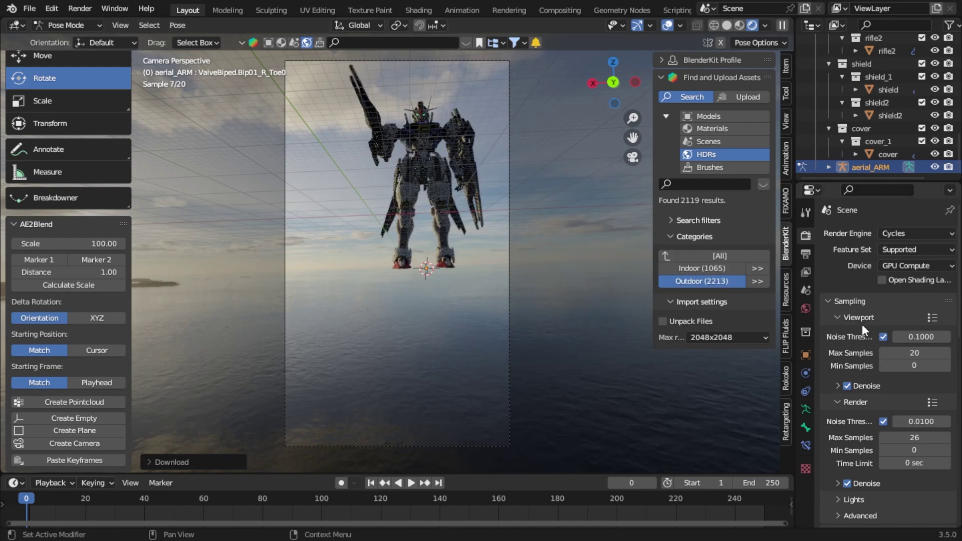
pyautogui.scroll(-10, 862, 323)
pyautogui.scroll(-8, 846, 324)
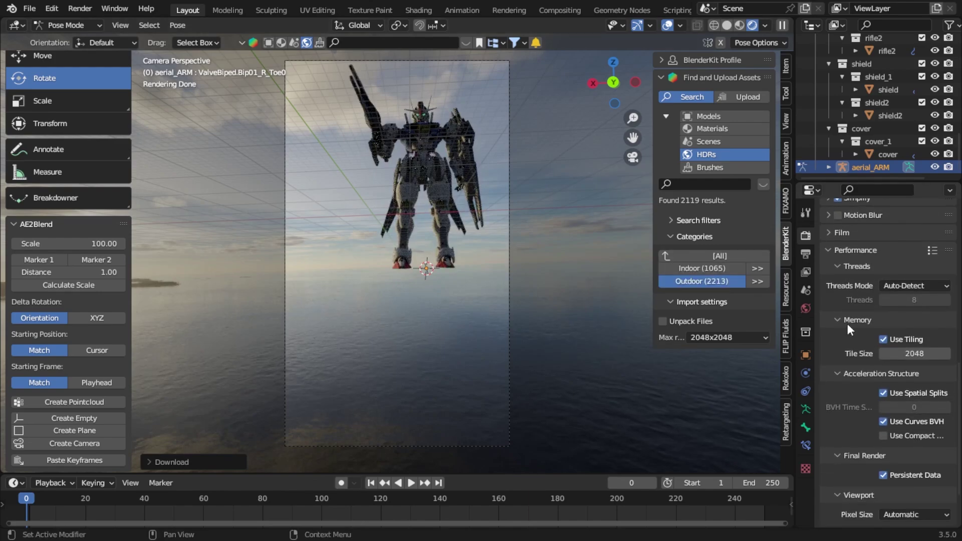
pyautogui.scroll(9, 847, 323)
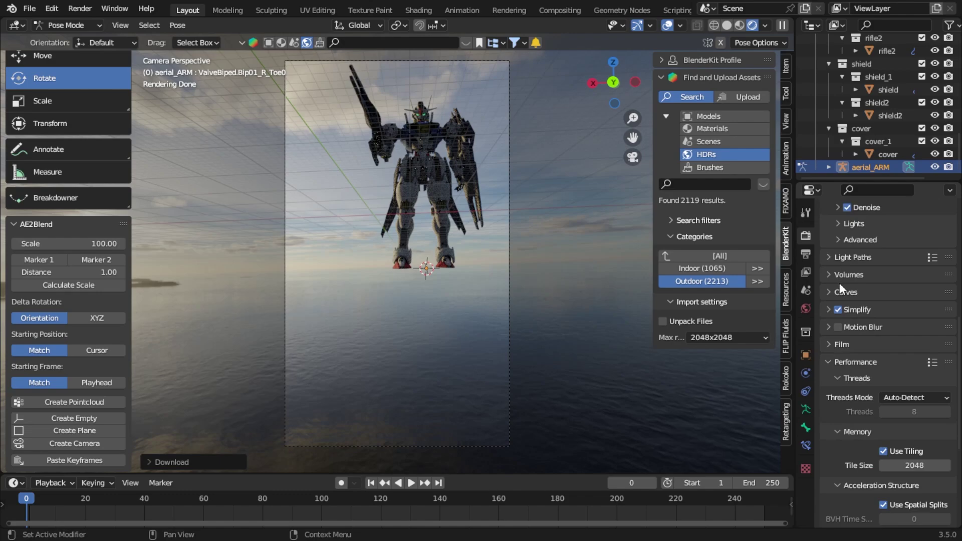
pyautogui.click(833, 344)
pyautogui.click(842, 437)
pyautogui.click(847, 439)
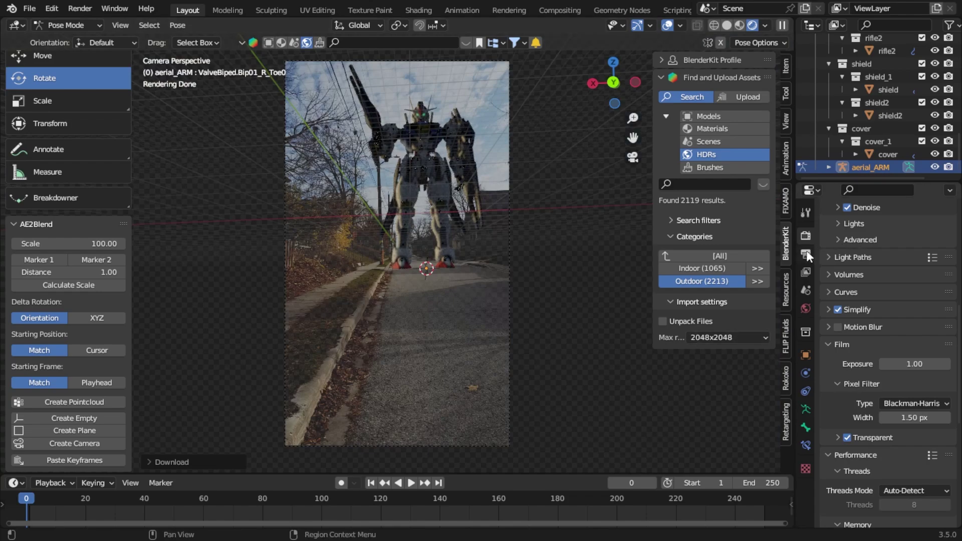
# Step: Raise the viewport Max Samples to 575
pyautogui.scroll(6, 883, 289)
pyautogui.scroll(5, 884, 289)
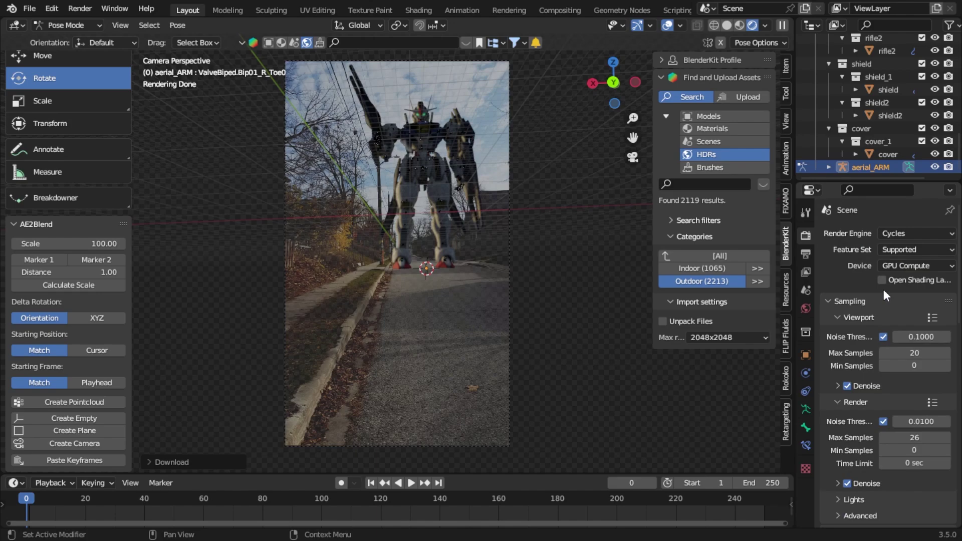
pyautogui.click(806, 255)
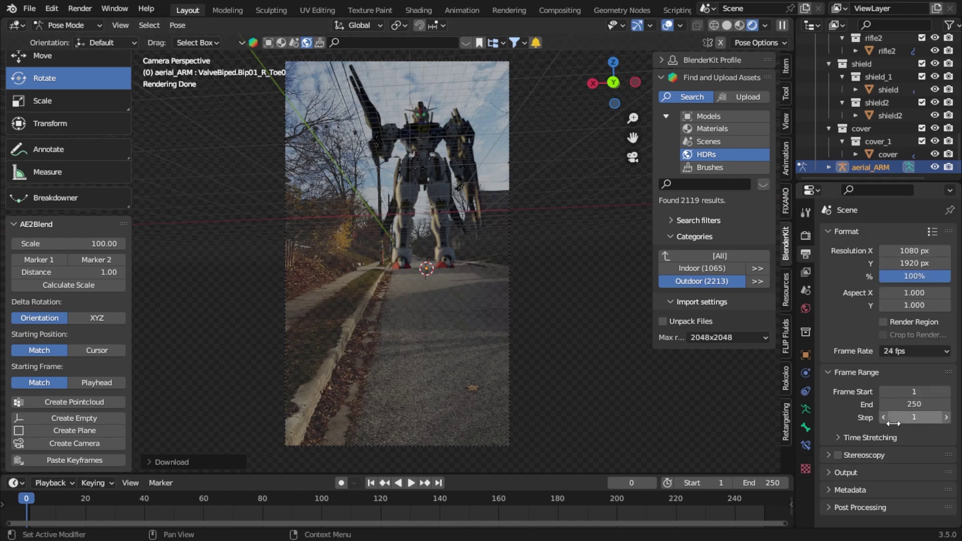
pyautogui.click(805, 235)
pyautogui.moveTo(895, 347); pyautogui.dragTo(952, 348)
# Step: Uncheck Viewport Denoise and zoom in on the robot's feet and ground plane
pyautogui.click(847, 385)
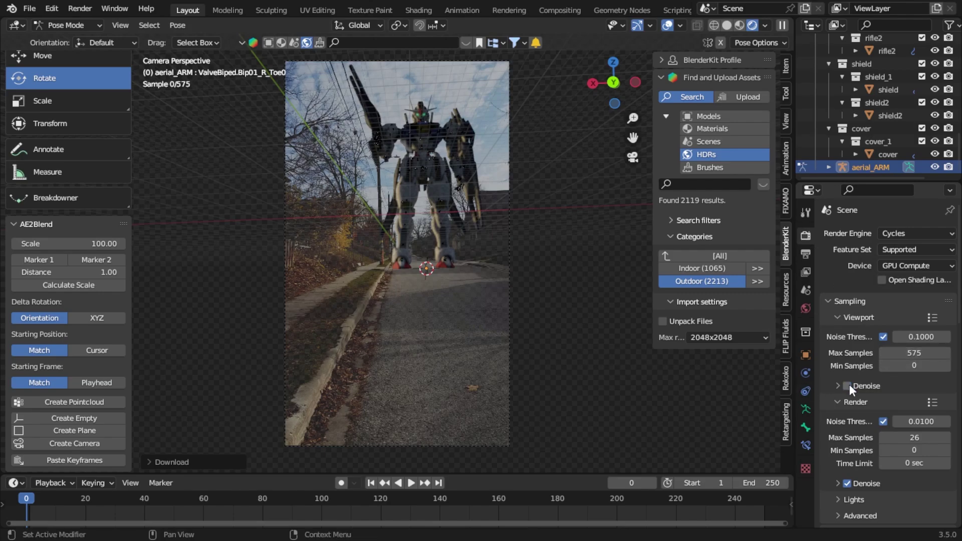
pyautogui.scroll(3, 503, 218)
pyautogui.scroll(-1, 474, 195)
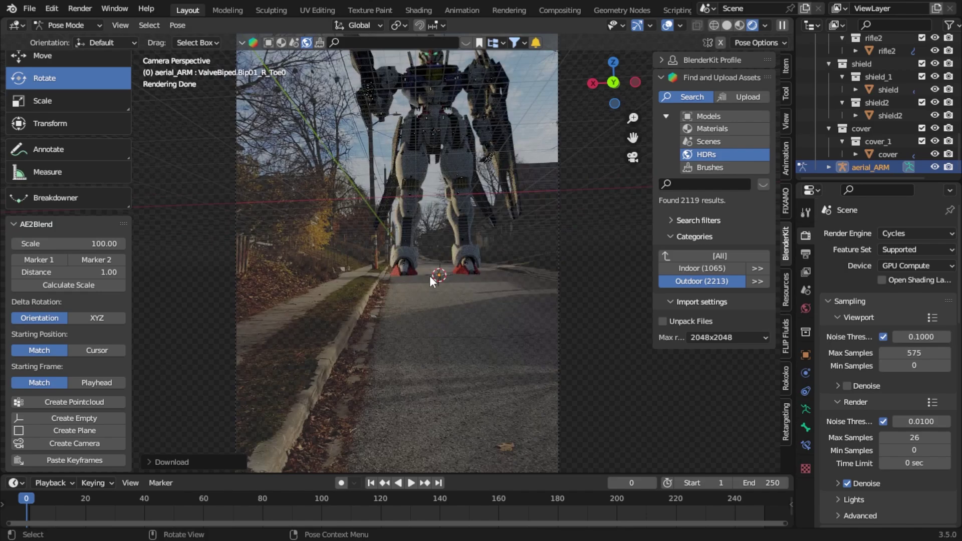
pyautogui.scroll(3, 429, 276)
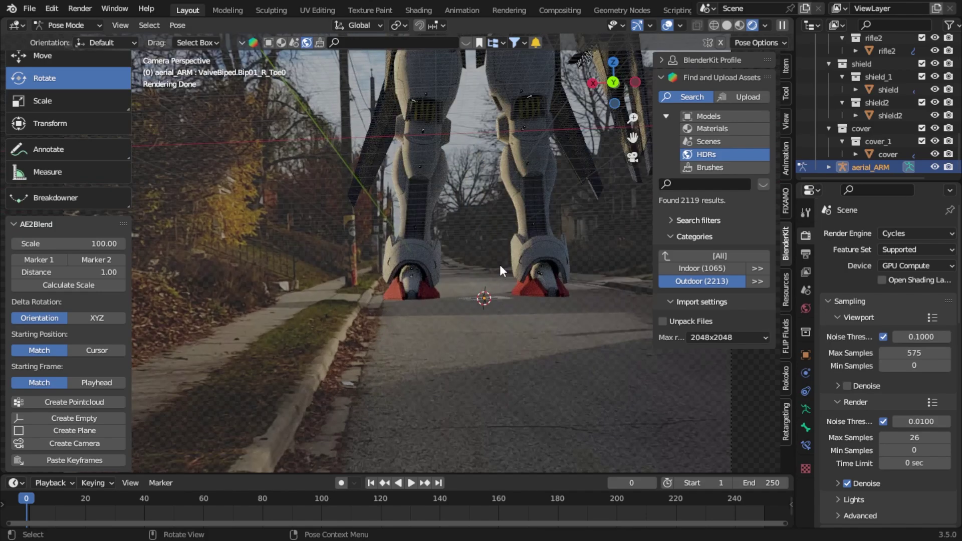
pyautogui.moveTo(500, 264); pyautogui.dragTo(467, 283)
pyautogui.scroll(1, 467, 281)
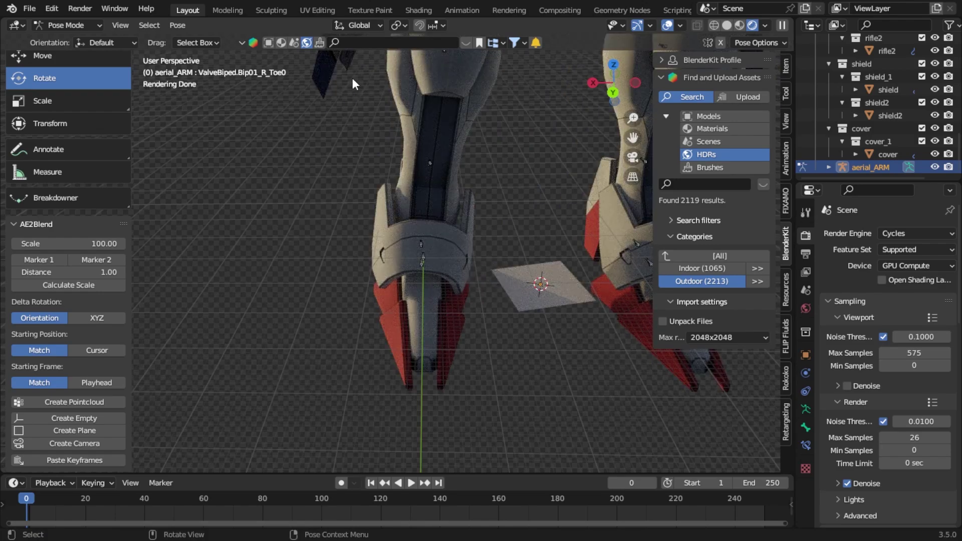
# Step: In Object Mode, scale the ground plane up twice into a broad floor under the robot
pyautogui.click(67, 24)
pyautogui.click(58, 41)
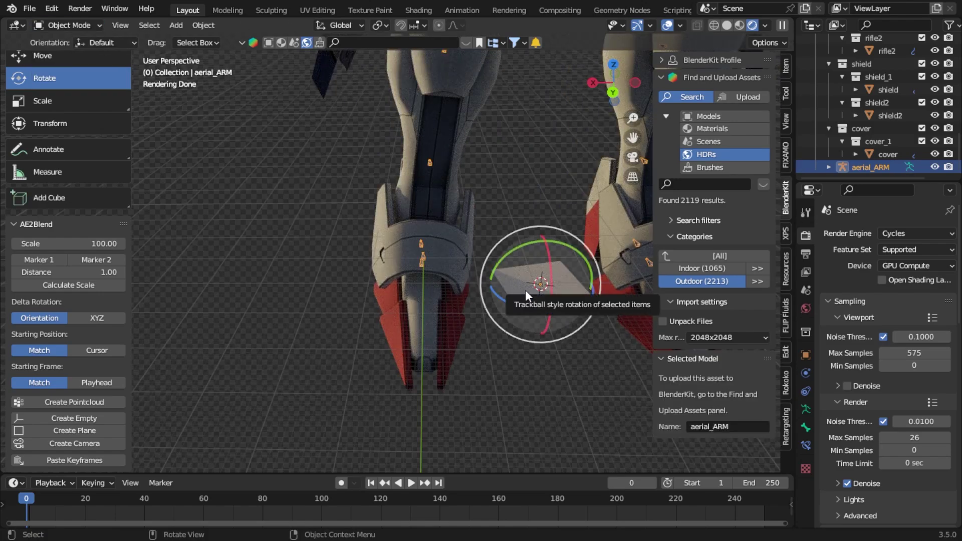
pyautogui.click(523, 289)
pyautogui.press('s')
pyautogui.click(341, 253)
pyautogui.scroll(-3, 351, 260)
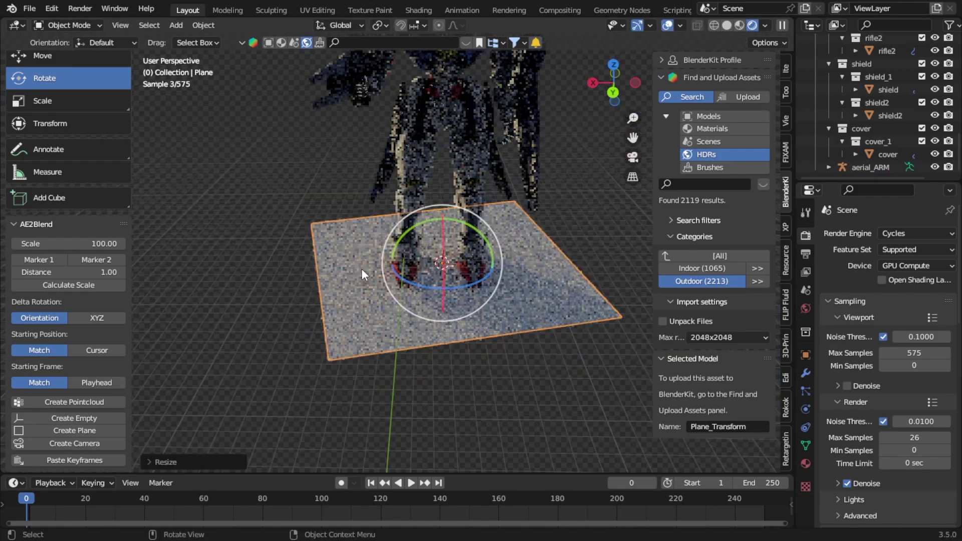
pyautogui.press('s')
pyautogui.click(336, 265)
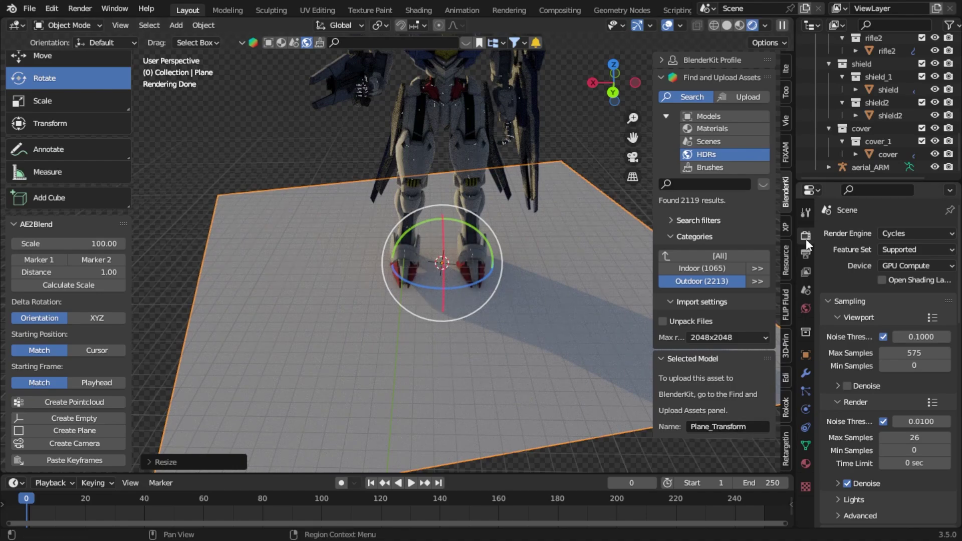
pyautogui.scroll(-10, 837, 317)
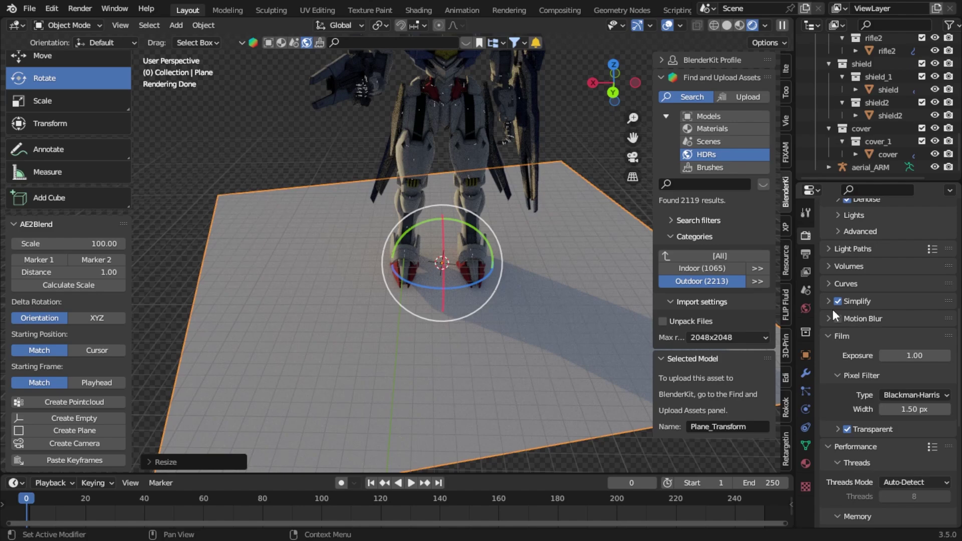
# Step: Look through the Scene, View Layer, Output and Render tabs, collapsing Performance
pyautogui.scroll(-10, 839, 279)
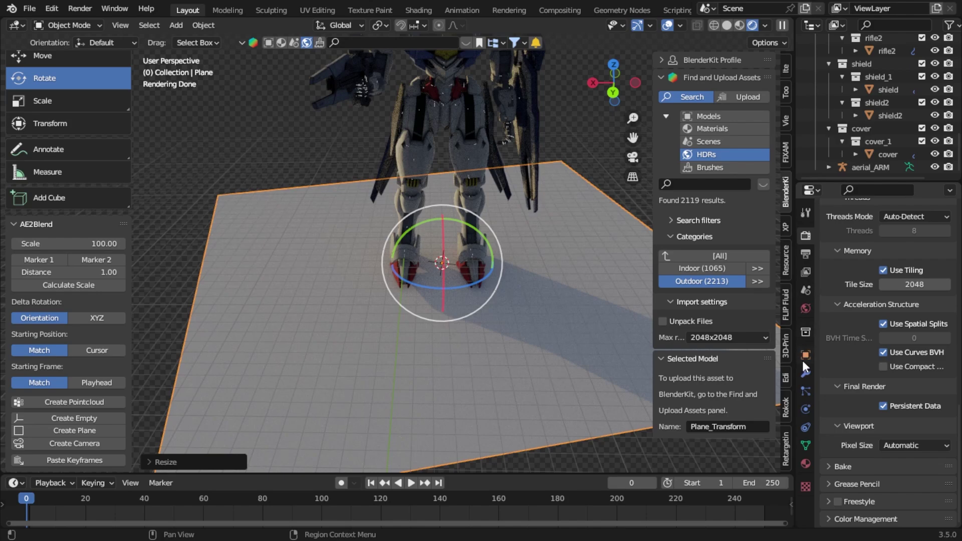
pyautogui.click(805, 291)
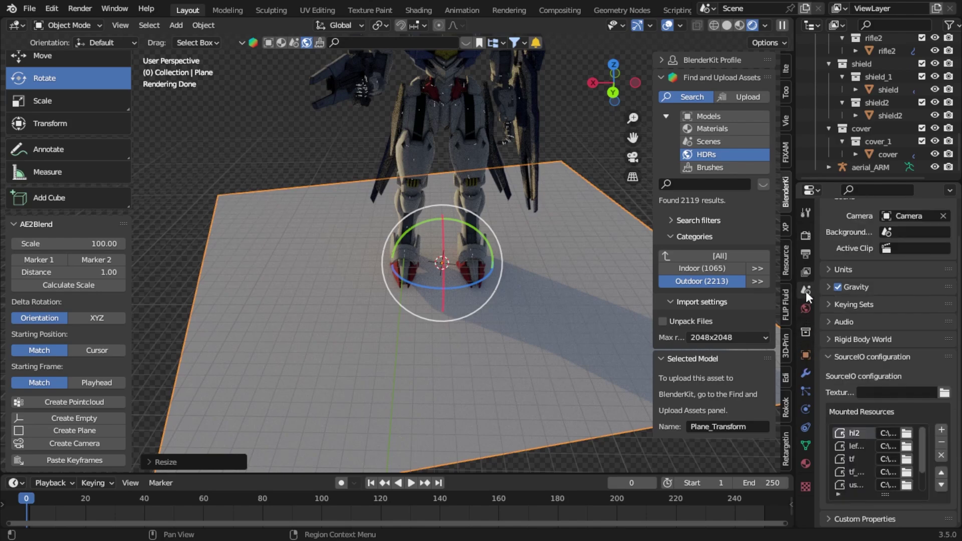
pyautogui.click(807, 267)
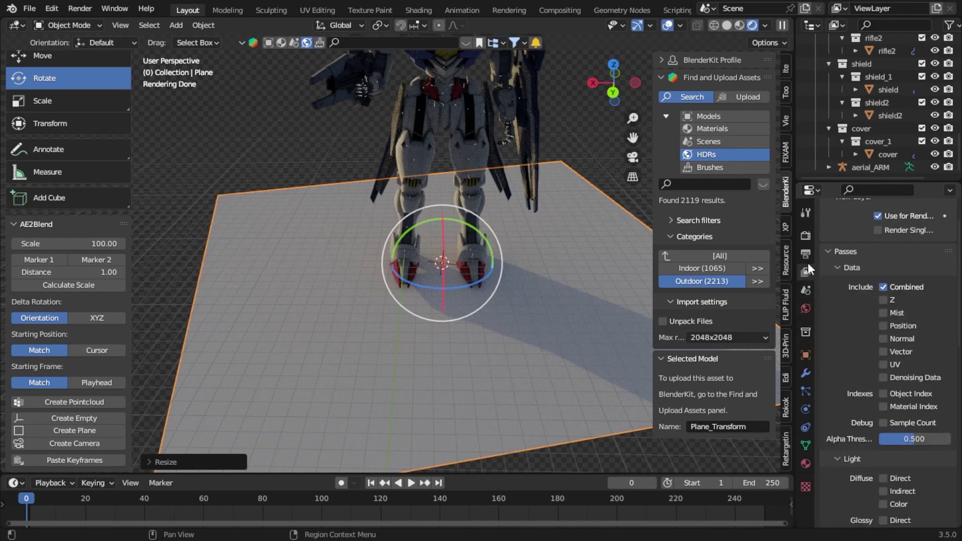
pyautogui.click(808, 258)
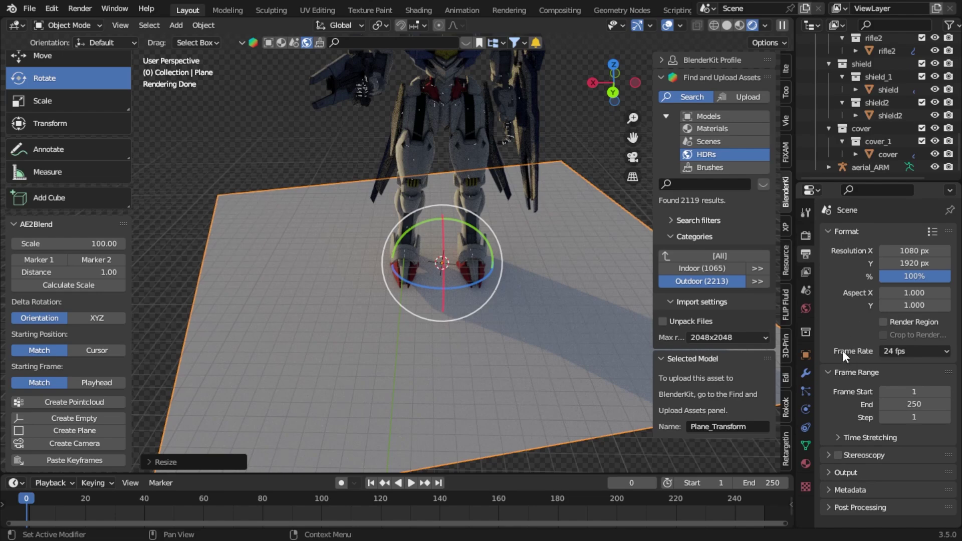
pyautogui.click(806, 235)
pyautogui.scroll(-8, 844, 323)
pyautogui.scroll(-2, 843, 323)
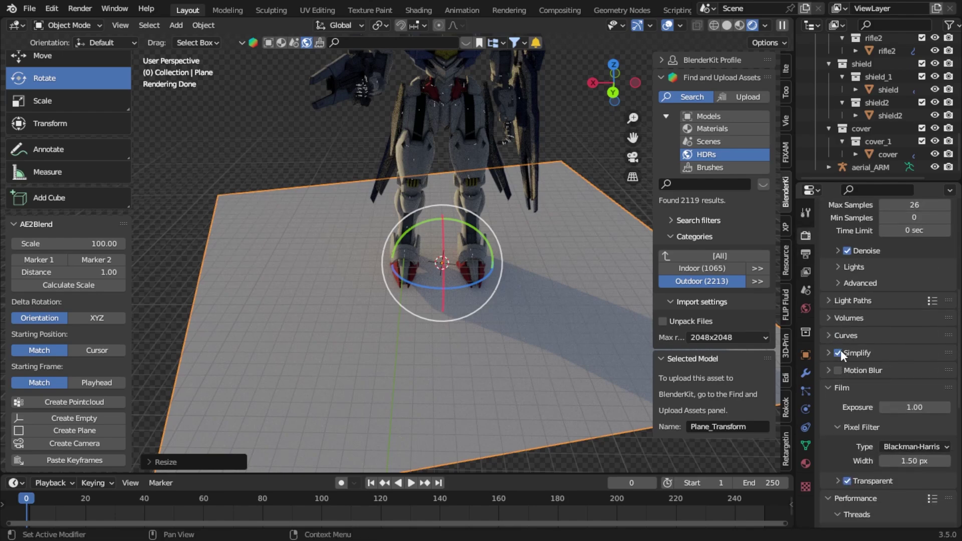
pyautogui.scroll(-12, 838, 357)
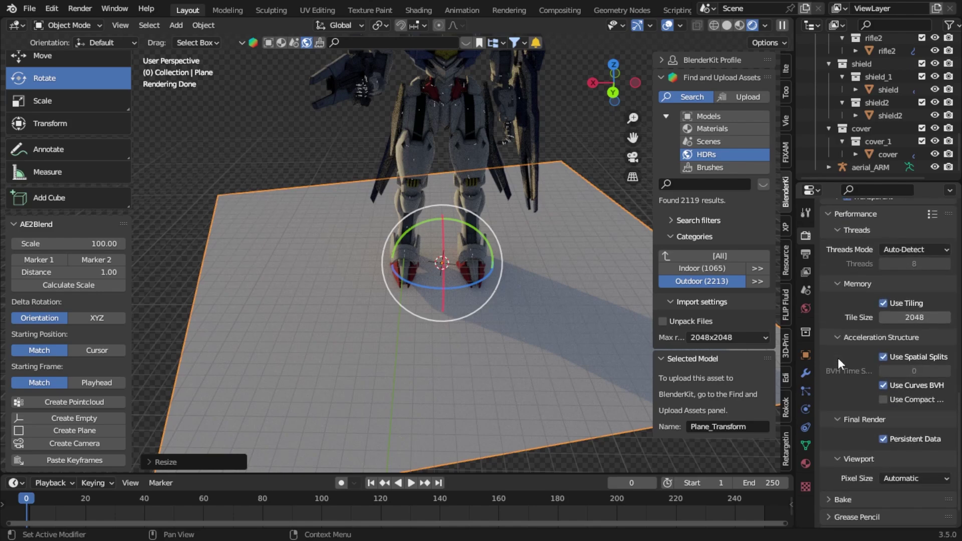
pyautogui.scroll(7, 838, 358)
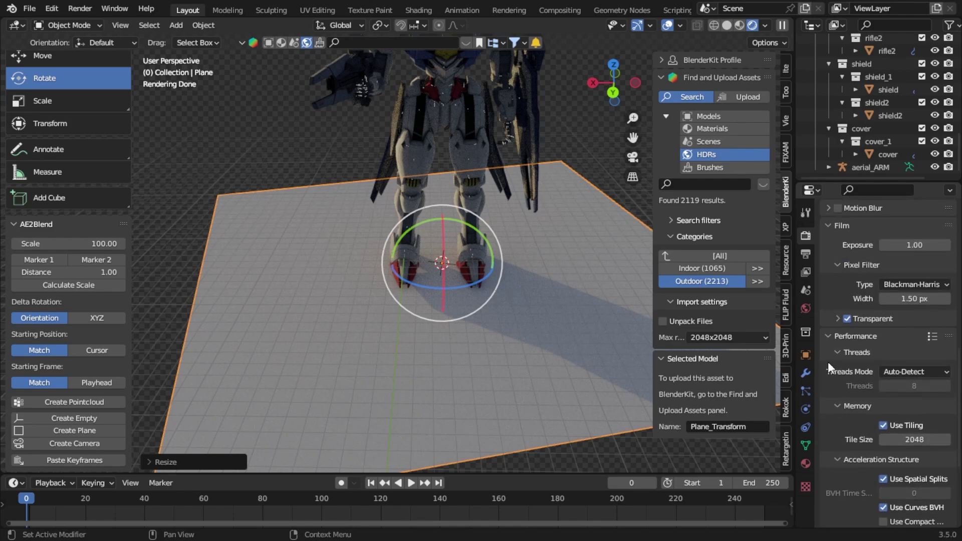
pyautogui.click(826, 338)
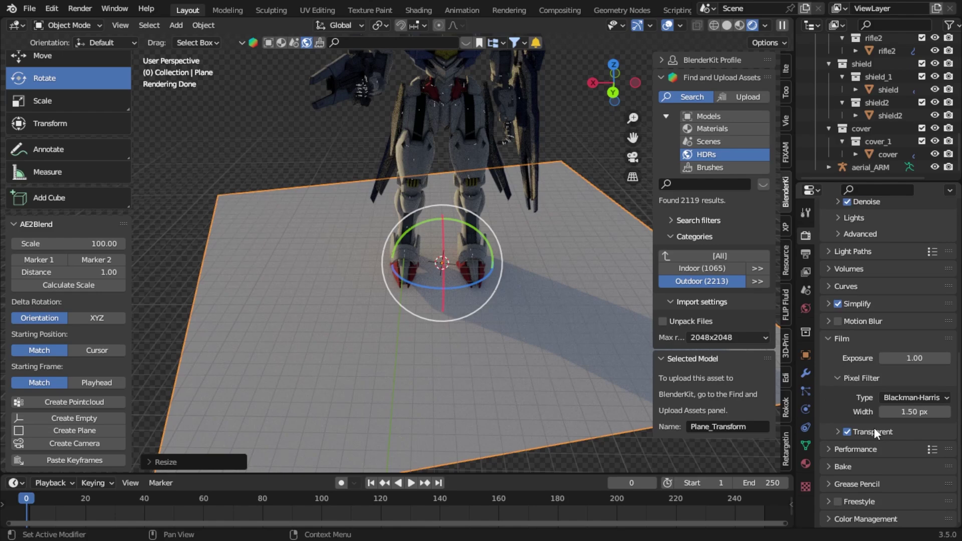
pyautogui.scroll(5, 848, 404)
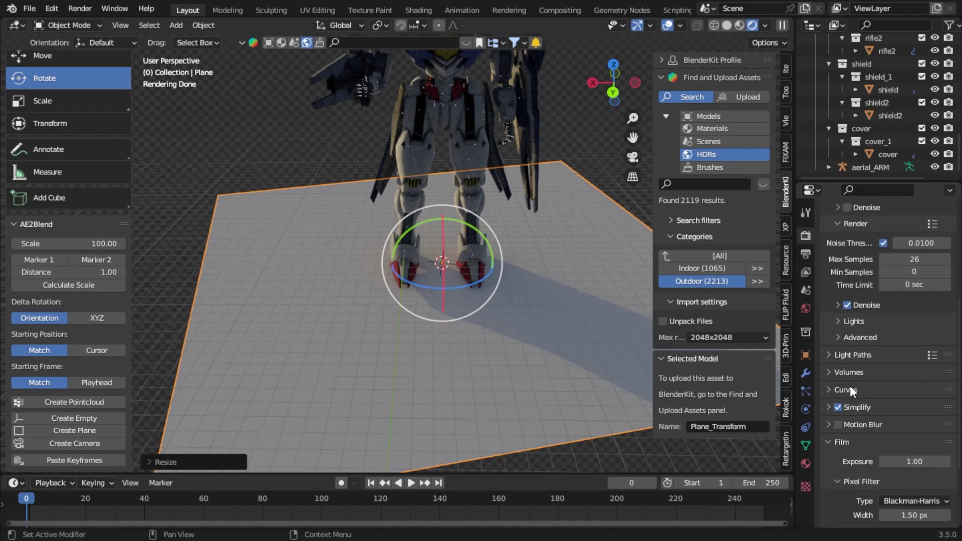
# Step: Recheck the Output and View Layer passes, finishing on the Scene settings
pyautogui.click(805, 254)
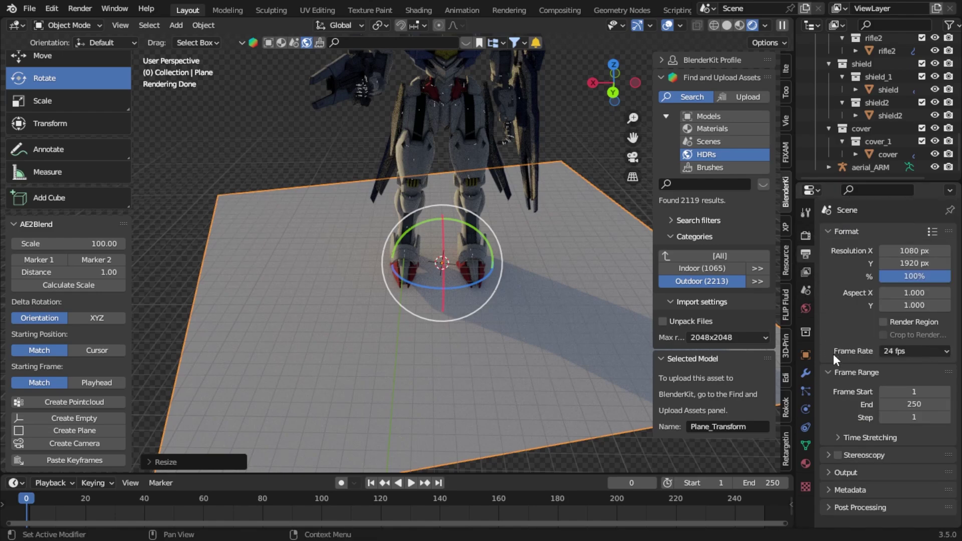
pyautogui.click(804, 273)
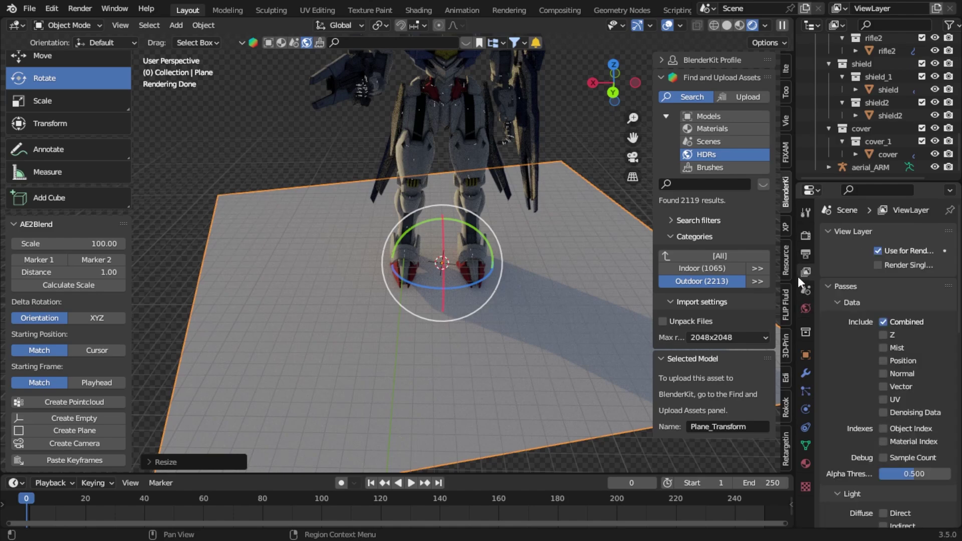
pyautogui.scroll(-8, 844, 358)
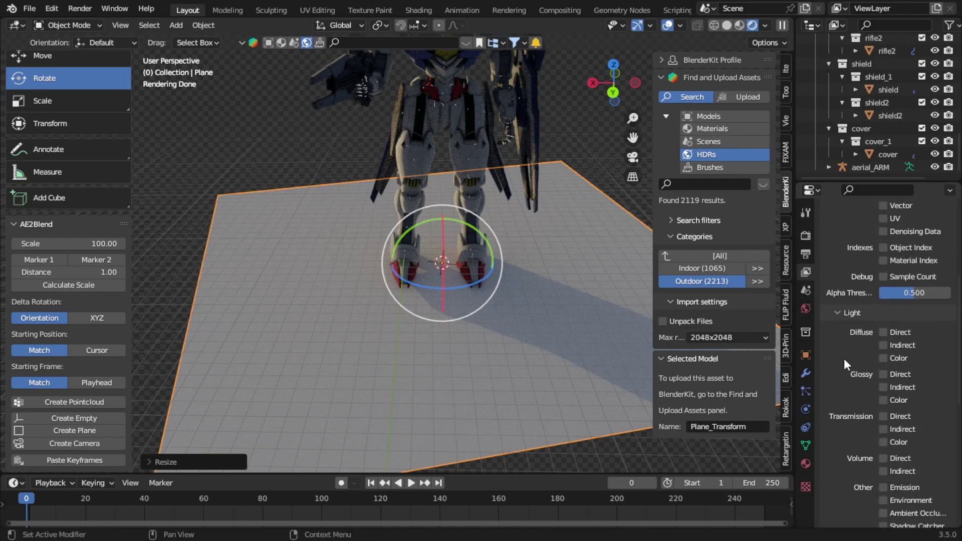
pyautogui.click(805, 289)
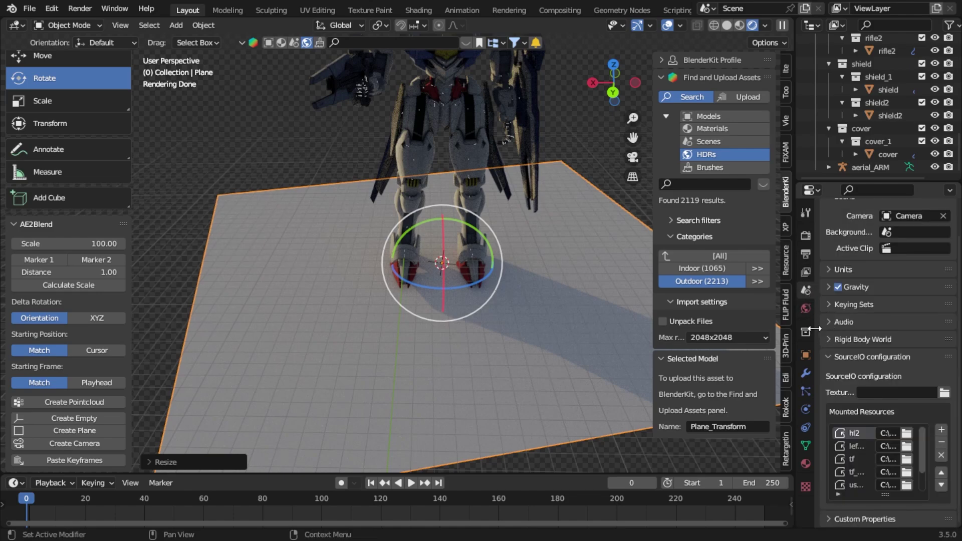
# Step: Make the ground plane a shadow catcher in its Visibility settings
pyautogui.click(806, 356)
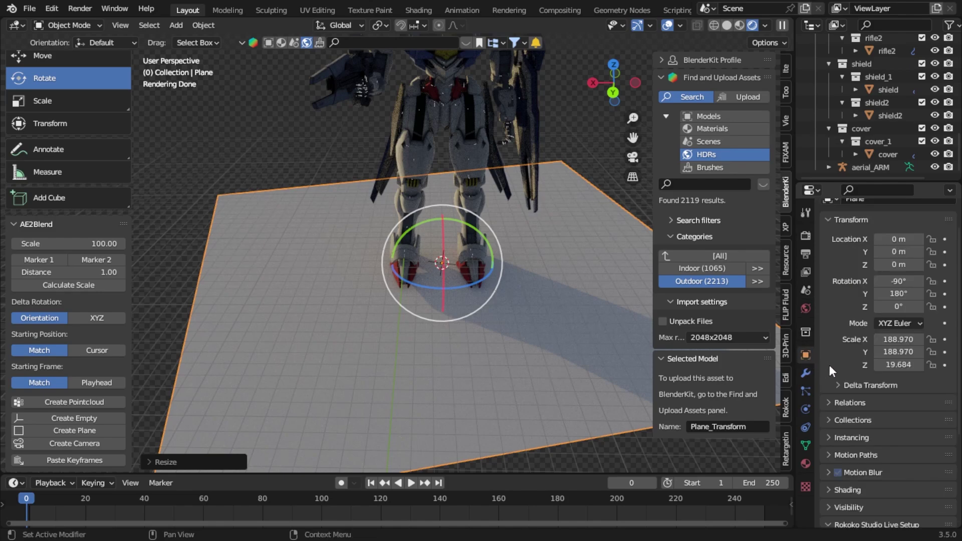
pyautogui.scroll(-5, 828, 364)
pyautogui.click(856, 406)
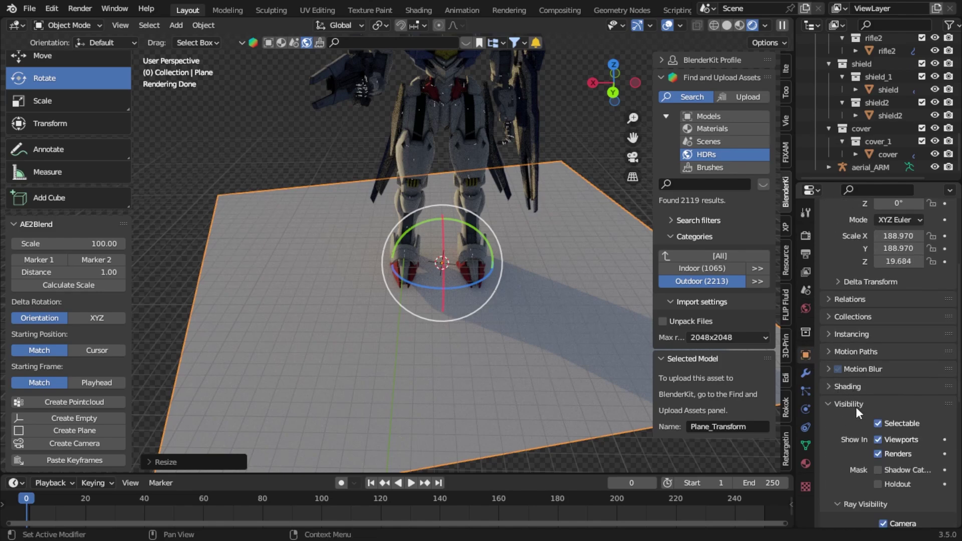
pyautogui.scroll(-4, 855, 406)
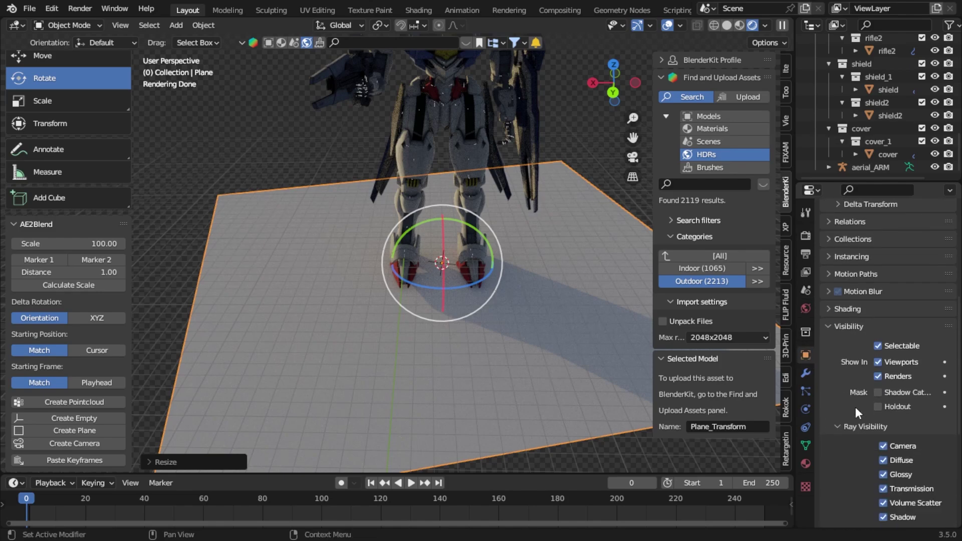
pyautogui.click(879, 394)
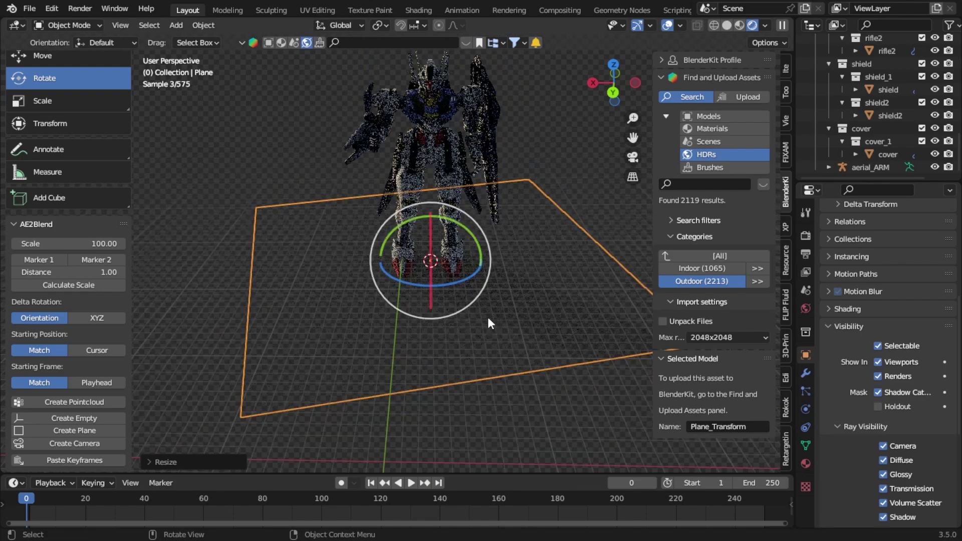
# Step: Enlarge the shadow-catcher plane further and inspect it through the camera view, deselected
pyautogui.press('s')
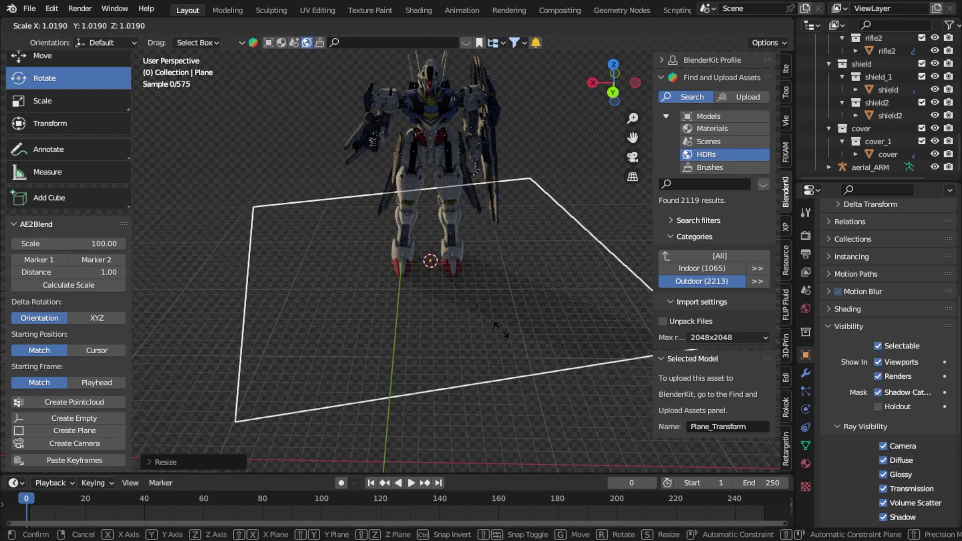
pyautogui.click(516, 334)
pyautogui.press('KP_0')
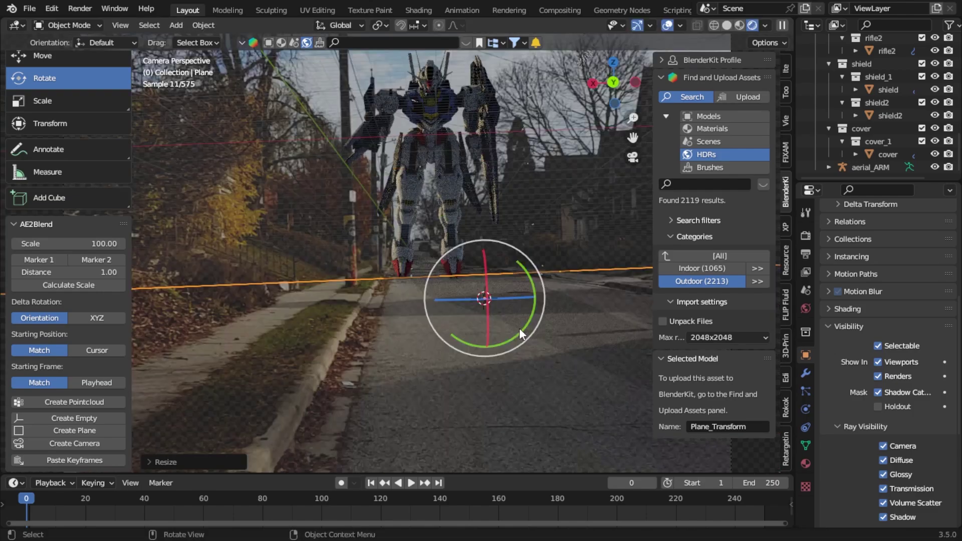
pyautogui.scroll(4, 520, 328)
pyautogui.scroll(-4, 535, 285)
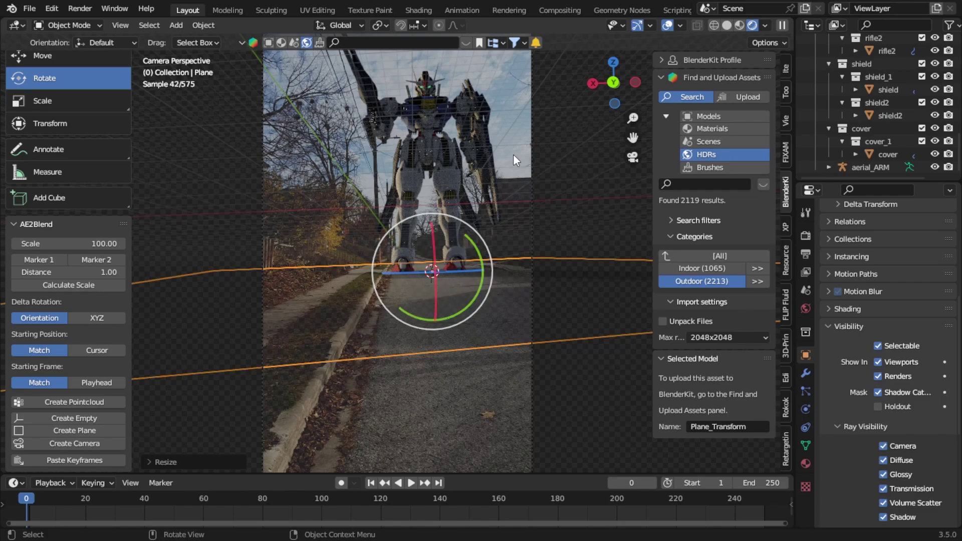
pyautogui.click(559, 150)
pyautogui.scroll(2, 455, 276)
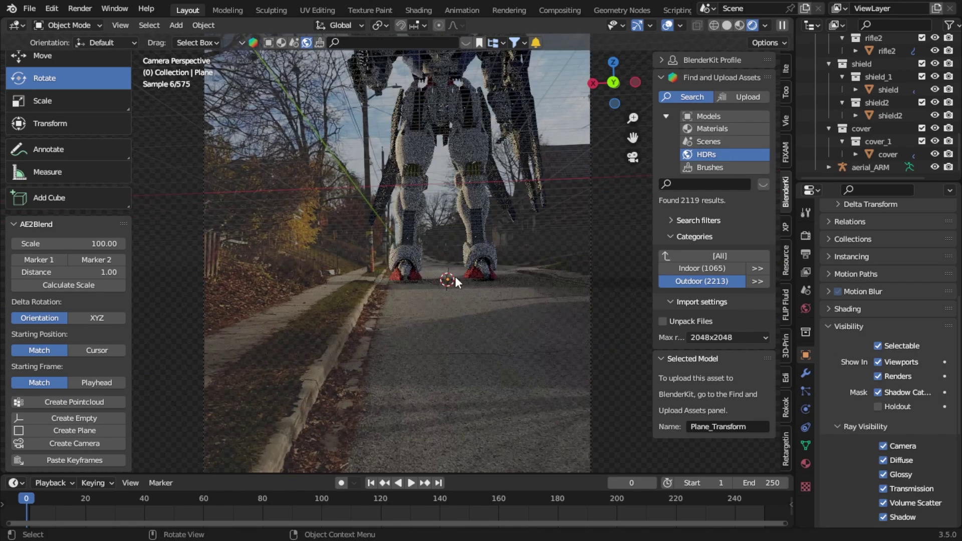
# Step: Move the aerial_ARM robot rig to a new position and enter Pose Mode
pyautogui.click(438, 111)
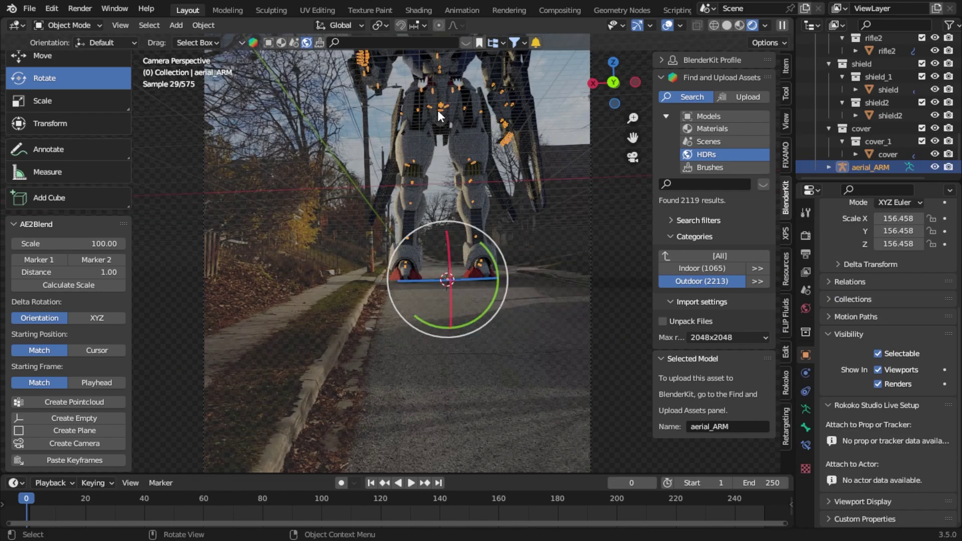
pyautogui.press('g')
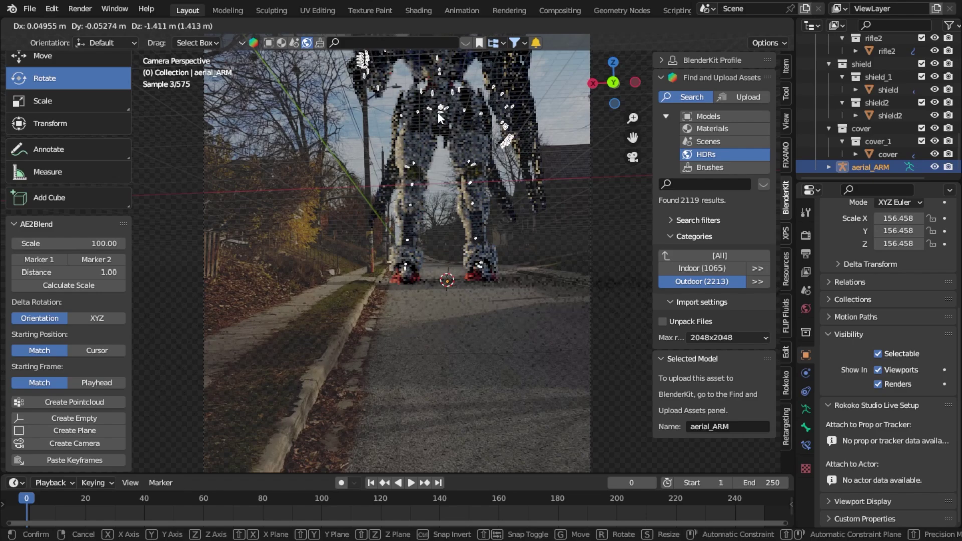
pyautogui.click(438, 112)
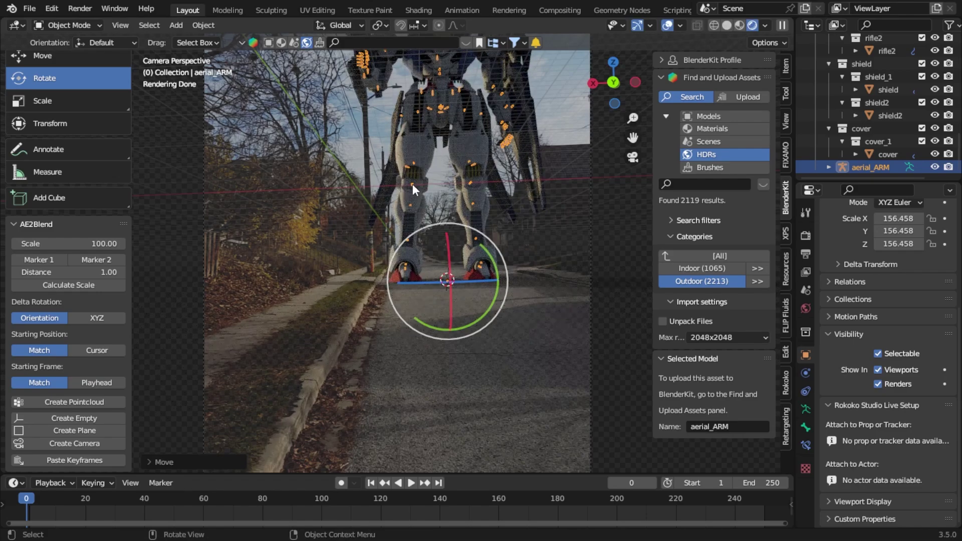
pyautogui.click(79, 25)
pyautogui.click(83, 69)
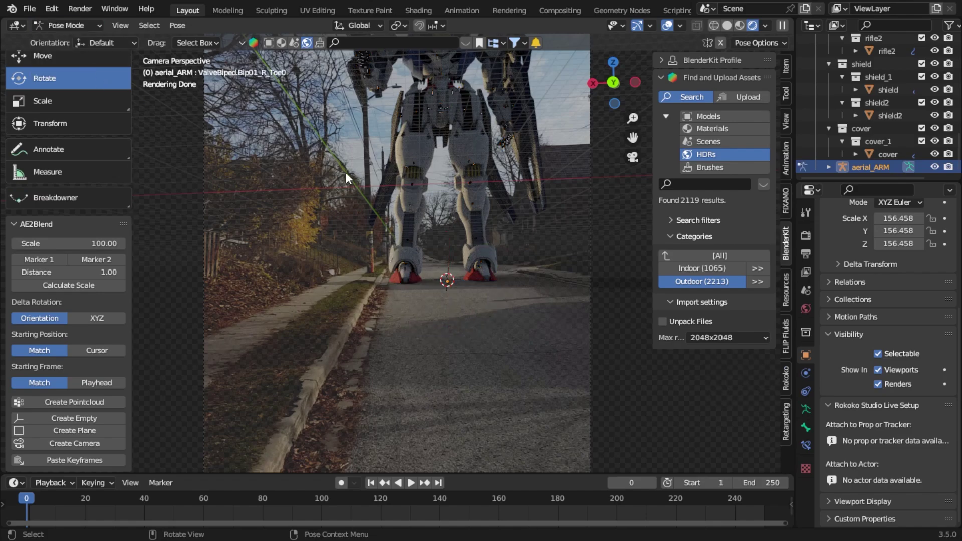
# Step: Trackball-rotate the right and left calf bones, with the viewport in solid shading
pyautogui.click(410, 181)
pyautogui.press('r')
pyautogui.press('r')
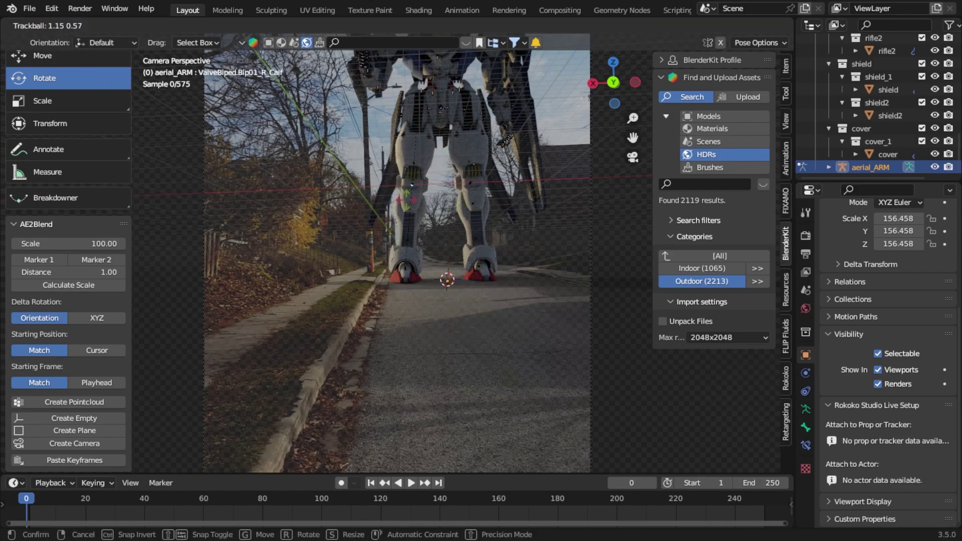
pyautogui.moveTo(399, 325)
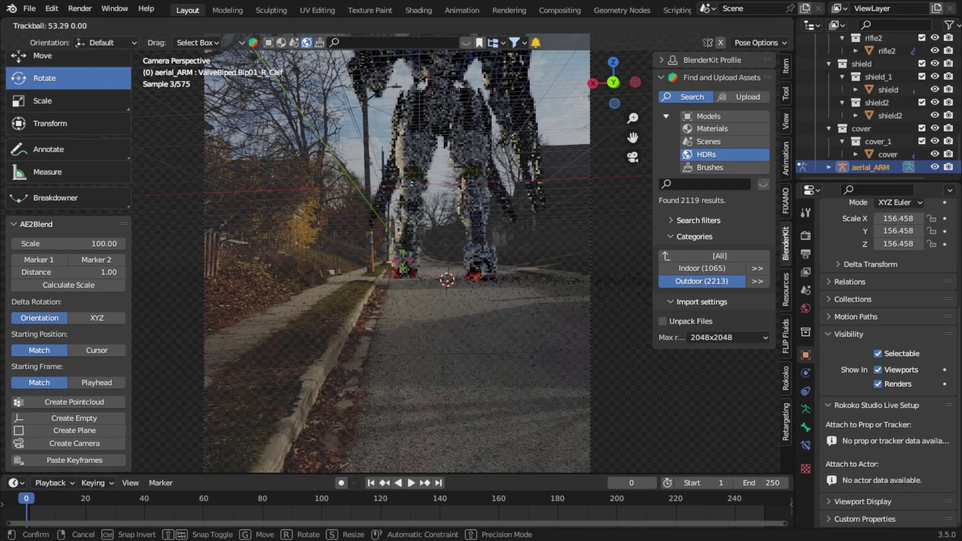
pyautogui.click(399, 325)
pyautogui.click(743, 25)
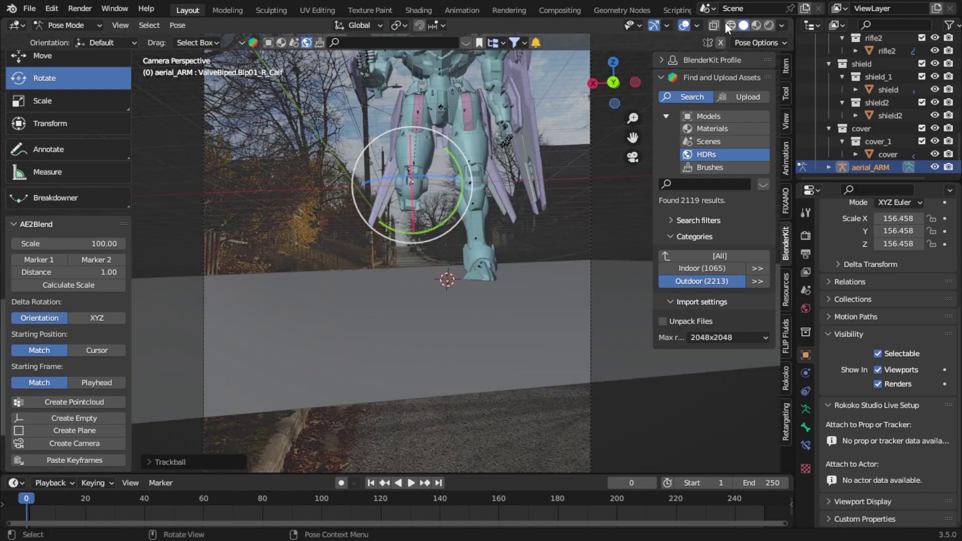
pyautogui.click(468, 184)
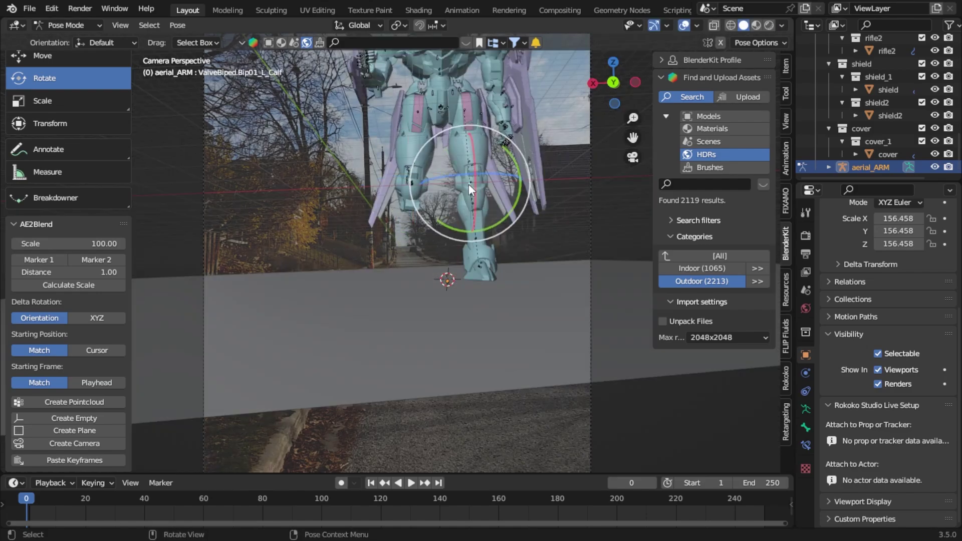
pyautogui.press('r')
pyautogui.press('r')
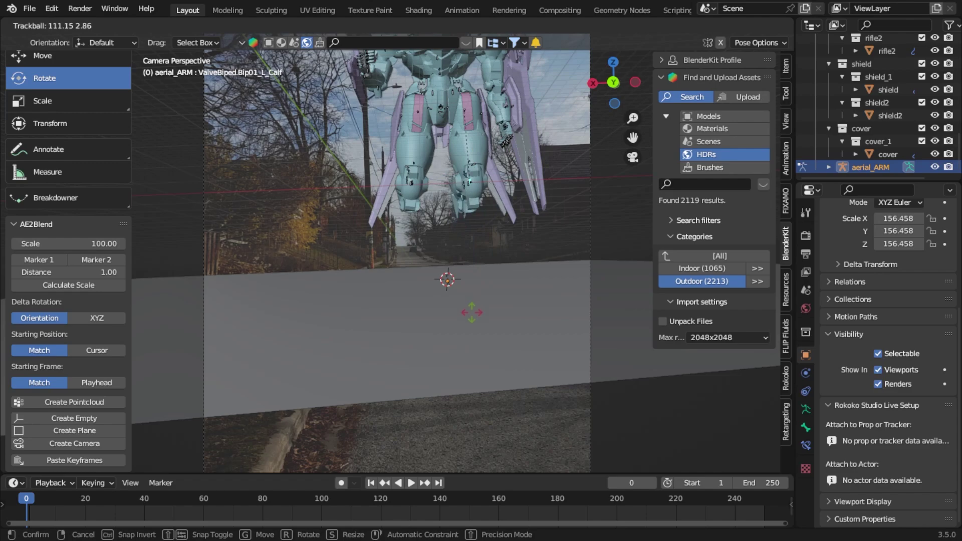
pyautogui.click(459, 108)
# Step: Rotate the left thigh bone and fine-tune the left ankle bone
pyautogui.click(465, 104)
pyautogui.press('r')
pyautogui.press('r')
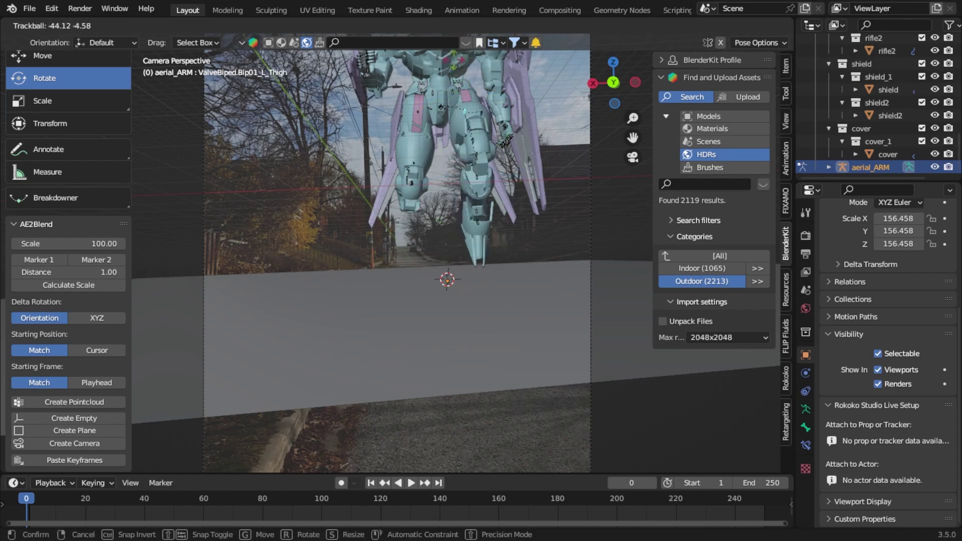
pyautogui.click(468, 427)
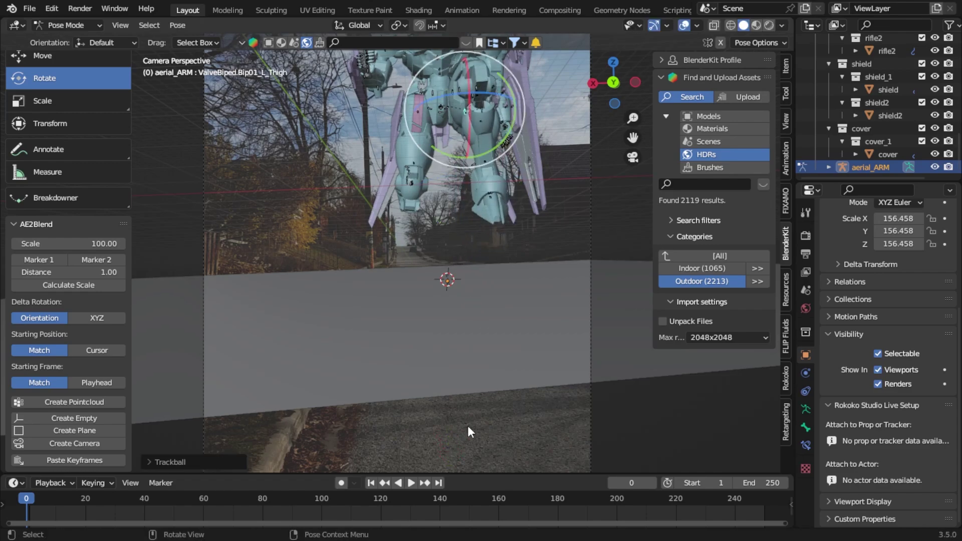
pyautogui.click(467, 164)
pyautogui.press('r')
pyautogui.press('r')
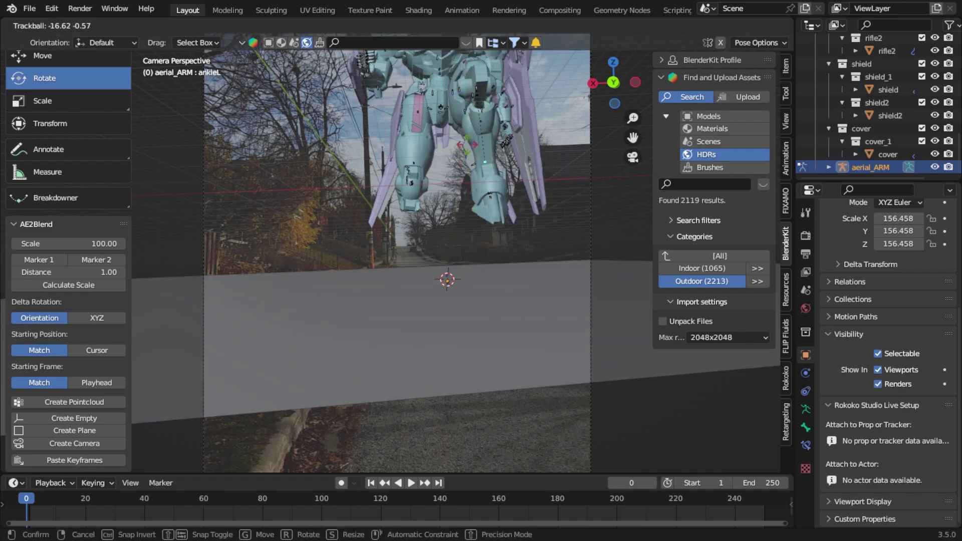
pyautogui.click(479, 158)
pyautogui.press('r')
pyautogui.press('r')
pyautogui.click(482, 163)
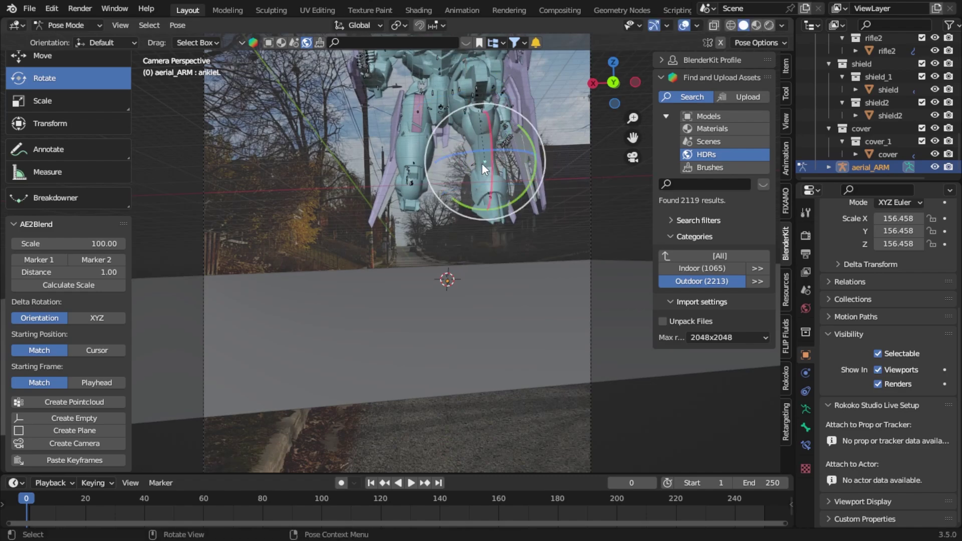
# Step: Rotate the rear left skirt armor and left foot bones, then preview with material shading
pyautogui.press('r')
pyautogui.press('r')
pyautogui.click(481, 162)
pyautogui.click(478, 165)
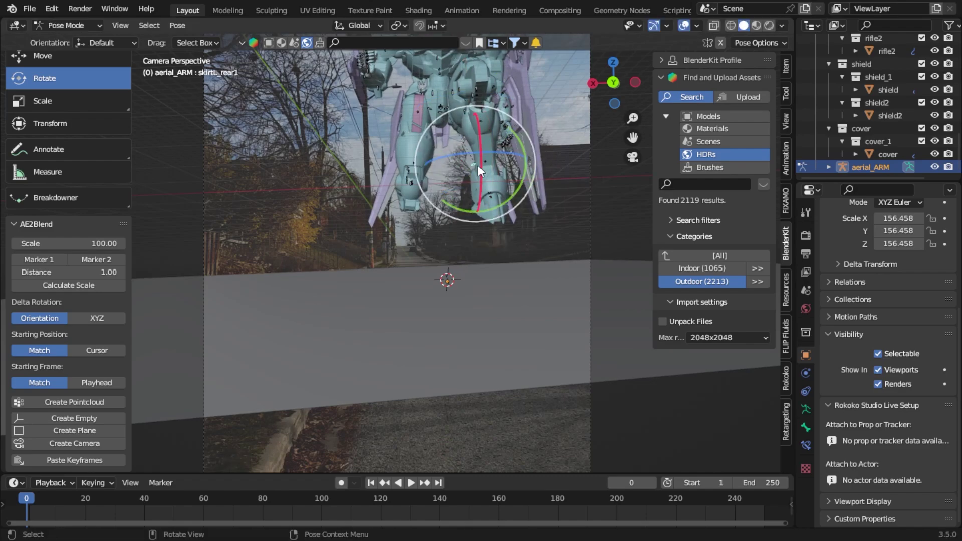
pyautogui.press('r')
pyautogui.press('r')
pyautogui.click(472, 169)
pyautogui.click(491, 188)
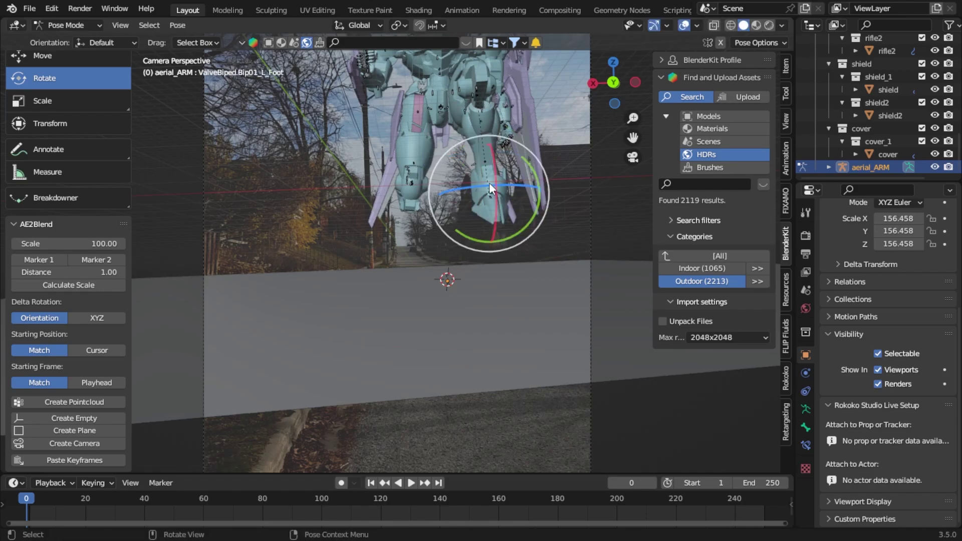
pyautogui.press('r')
pyautogui.press('r')
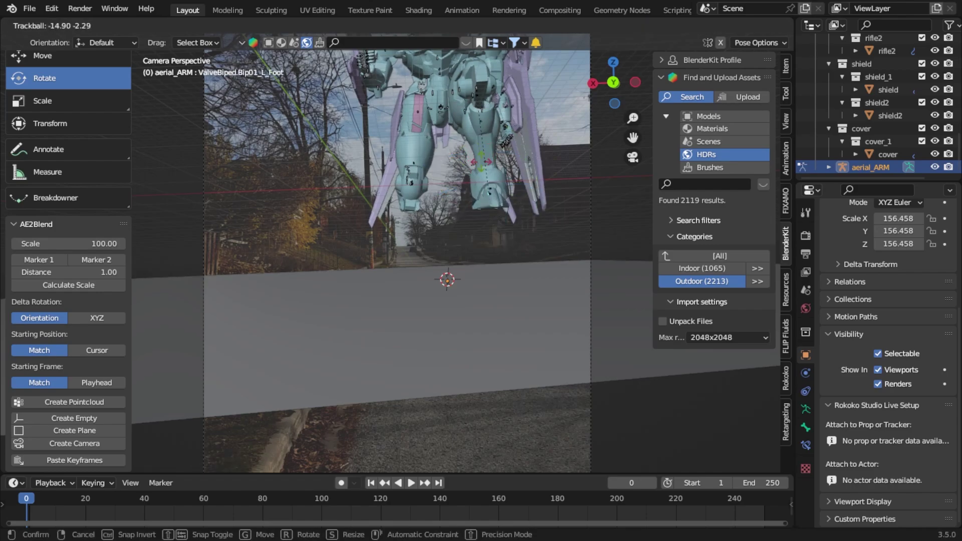
pyautogui.click(507, 177)
pyautogui.press('KP_0')
pyautogui.press('KP_0')
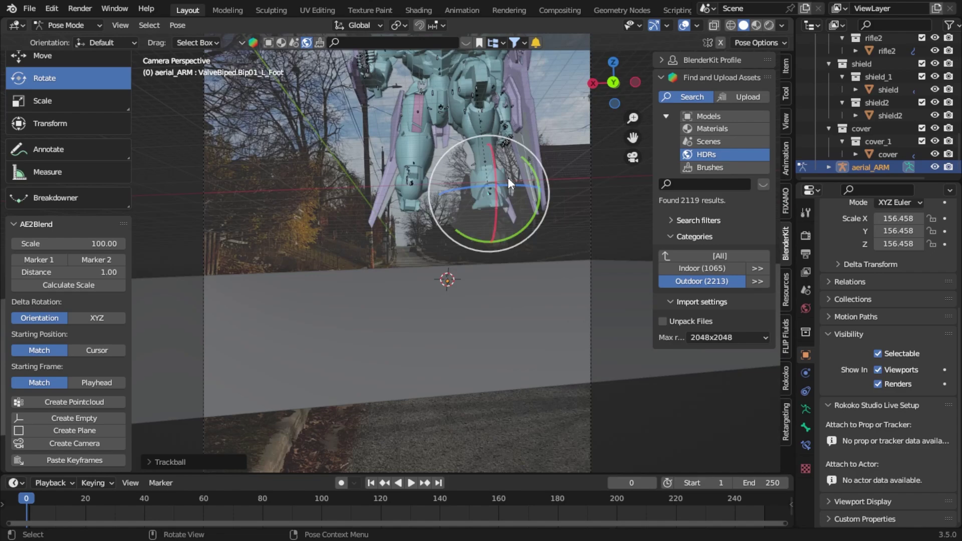
pyautogui.scroll(-5, 451, 181)
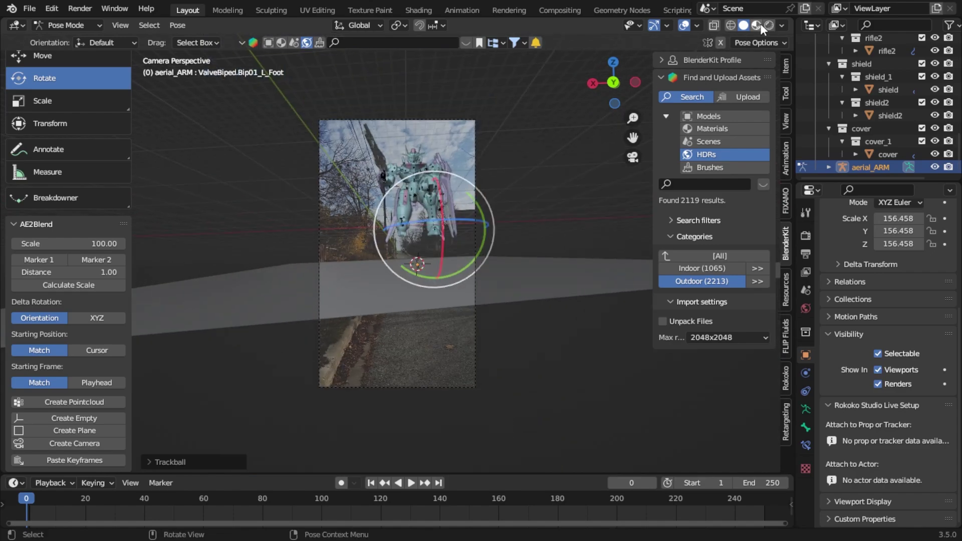
pyautogui.click(757, 25)
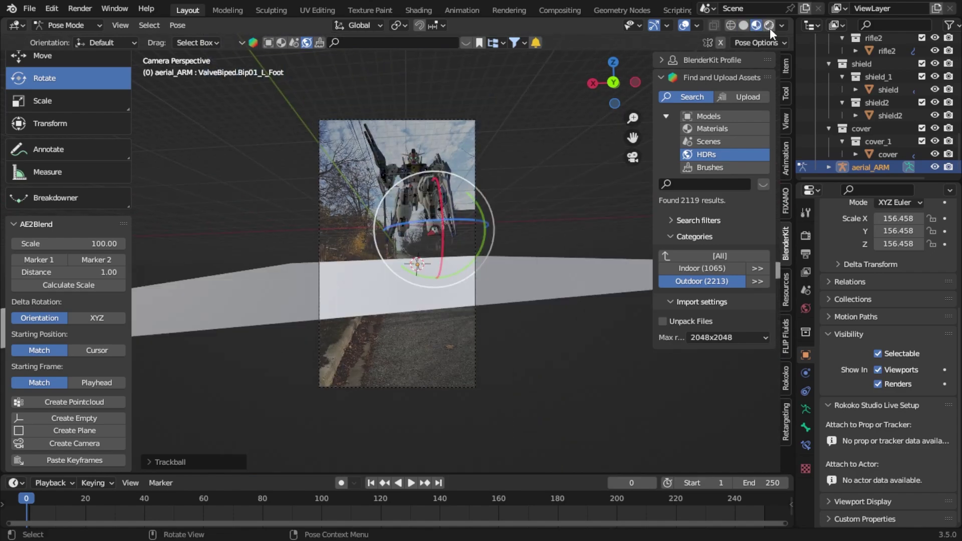
# Step: In Rendered shading, move the posed rig down onto the street
pyautogui.click(769, 25)
pyautogui.scroll(3, 447, 219)
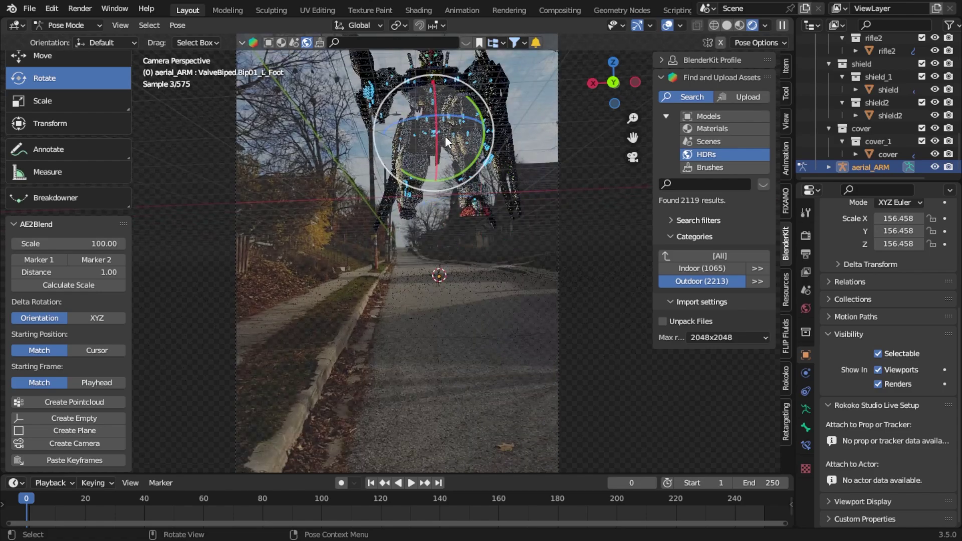
pyautogui.press('g')
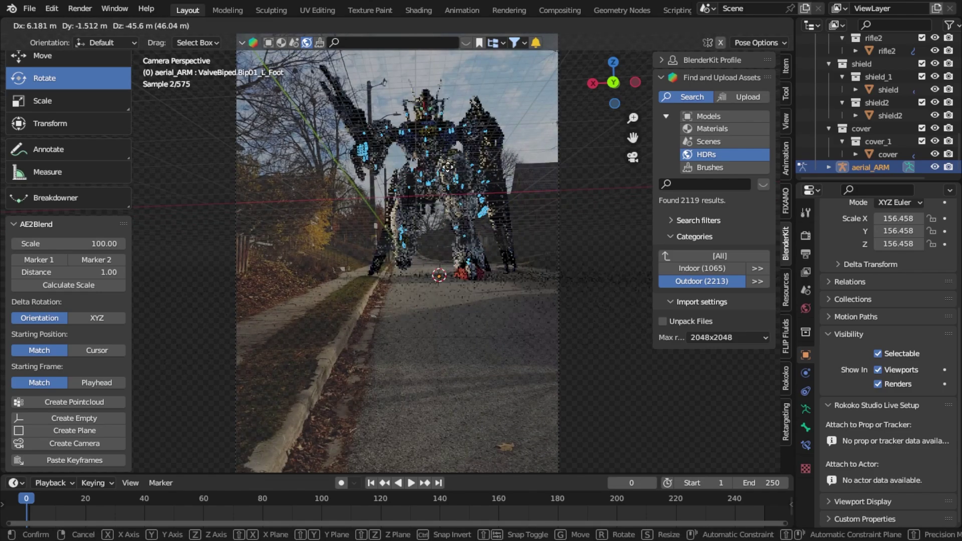
pyautogui.click(420, 230)
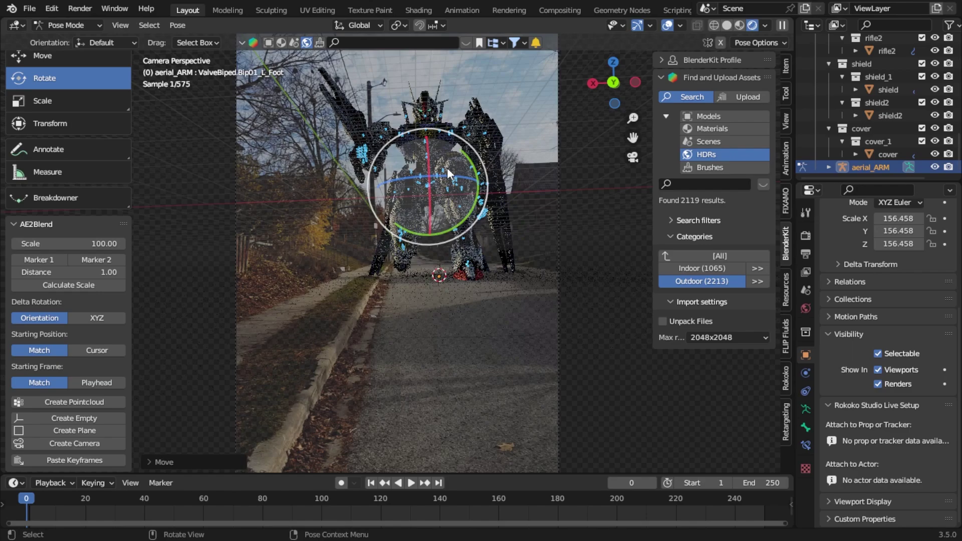
# Step: Rotate the Bip01_R_Thigh and Bip01_R_UpperArm bones, then deselect to see the clean render
pyautogui.click(409, 197)
pyautogui.press('r')
pyautogui.press('r')
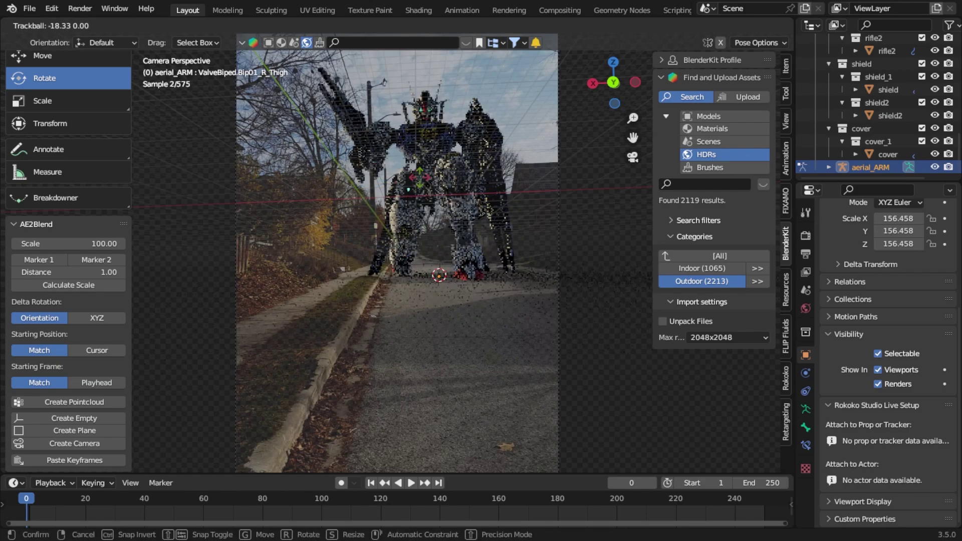
pyautogui.click(417, 240)
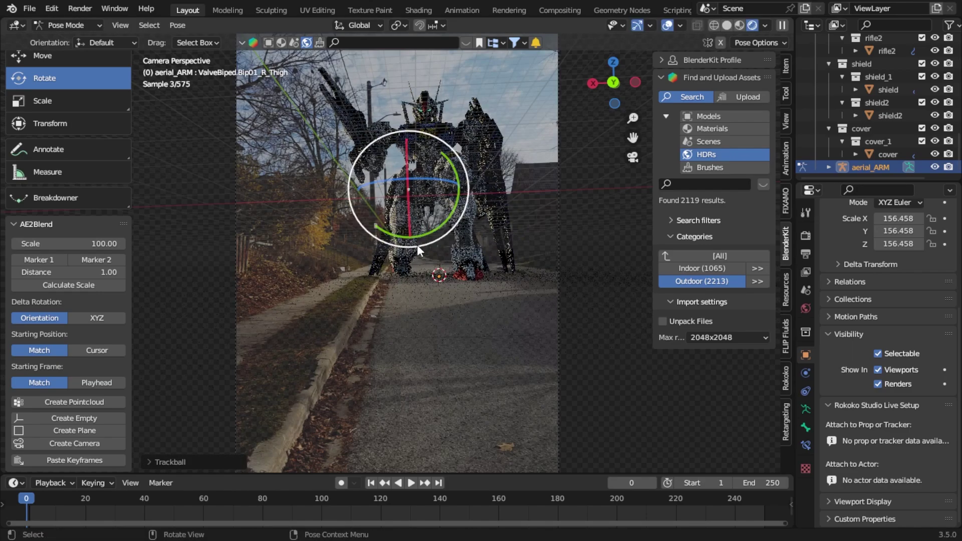
pyautogui.click(389, 140)
pyautogui.press('r')
pyautogui.press('r')
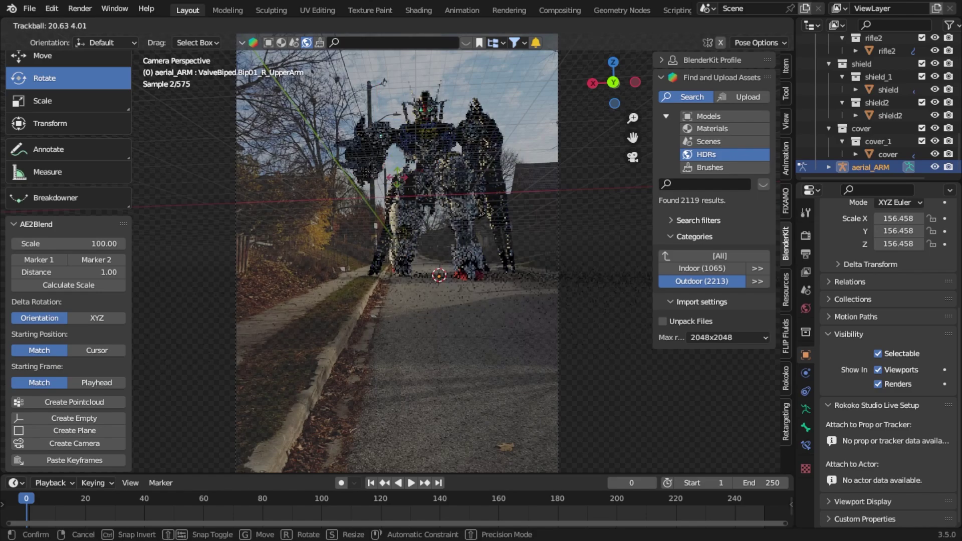
pyautogui.click(397, 201)
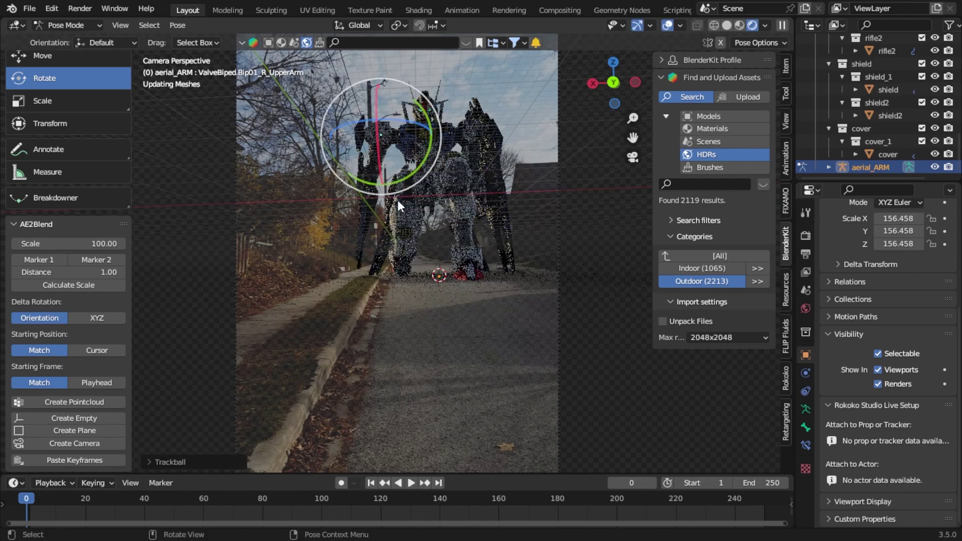
pyautogui.click(505, 76)
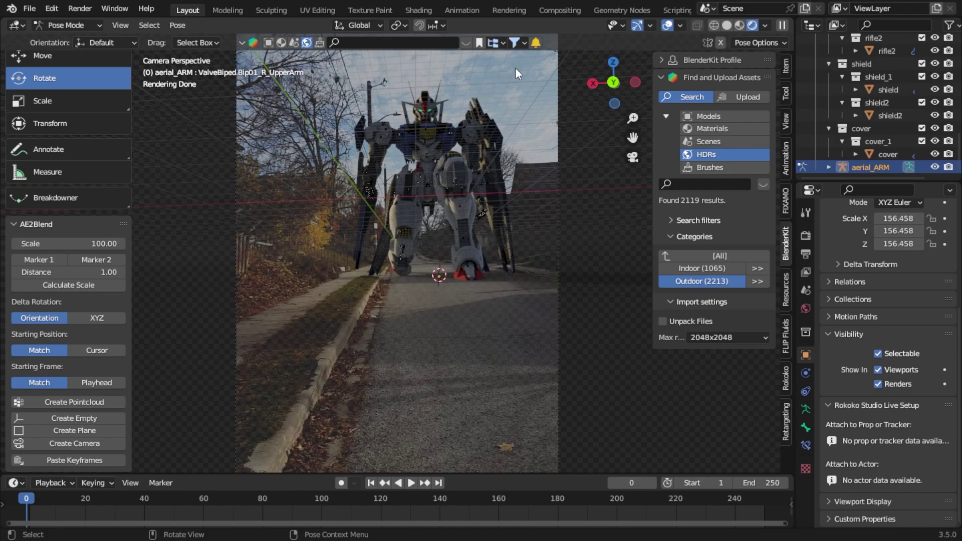
# Step: In the Compositing workspace, enable Use Nodes and spread out the Render Layers and Composite nodes
pyautogui.click(568, 11)
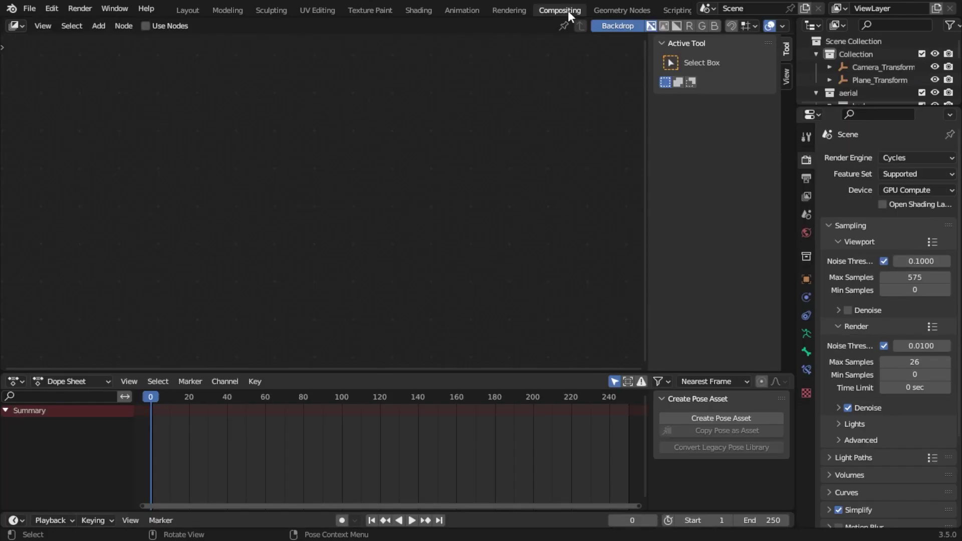
pyautogui.click(146, 27)
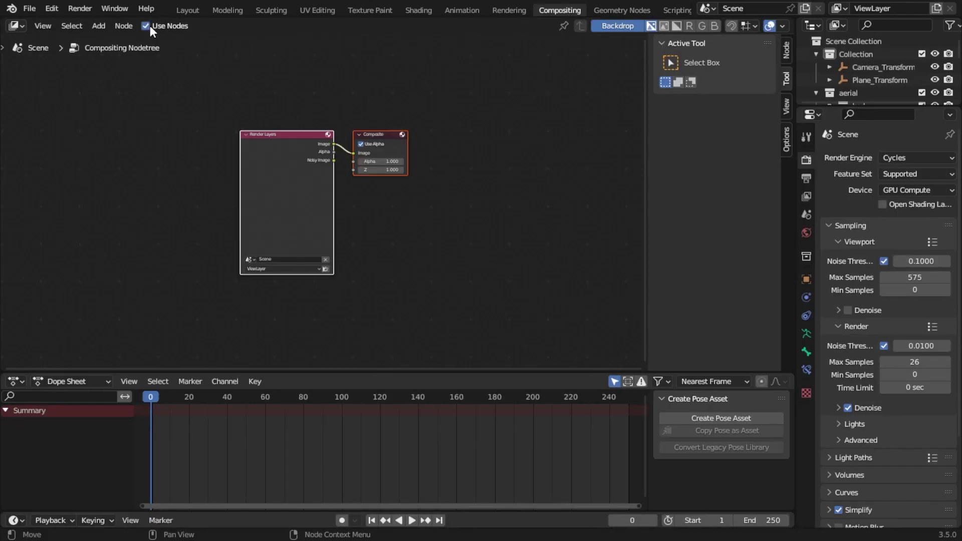
pyautogui.moveTo(263, 132); pyautogui.dragTo(104, 86)
pyautogui.moveTo(378, 132); pyautogui.dragTo(542, 129)
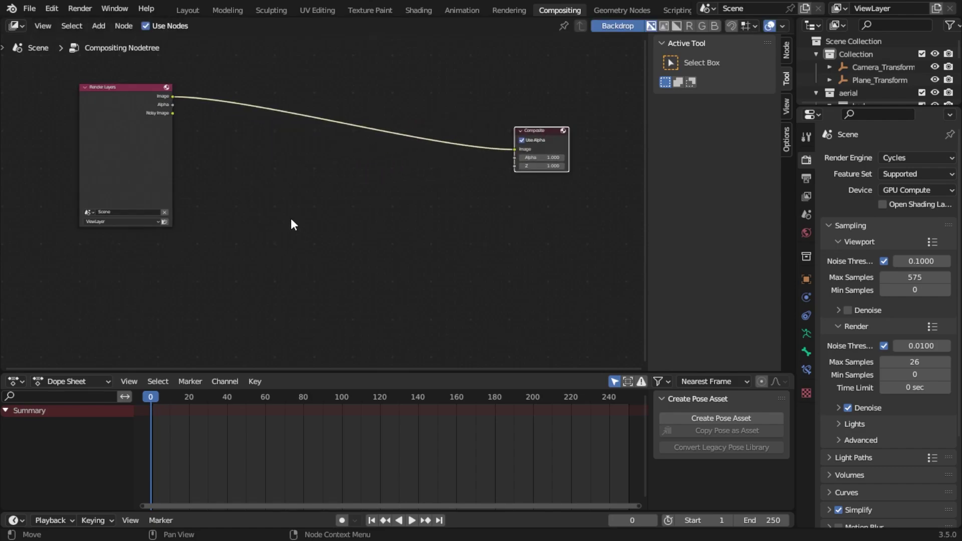
# Step: Add a Movie Clip node below Render Layers
pyautogui.hotkey('shift', 'a')
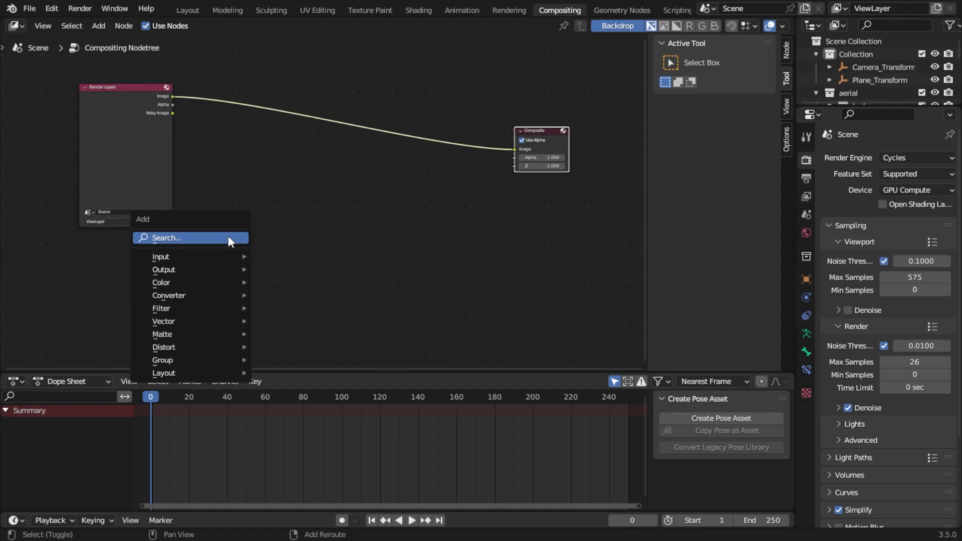
pyautogui.click(229, 237)
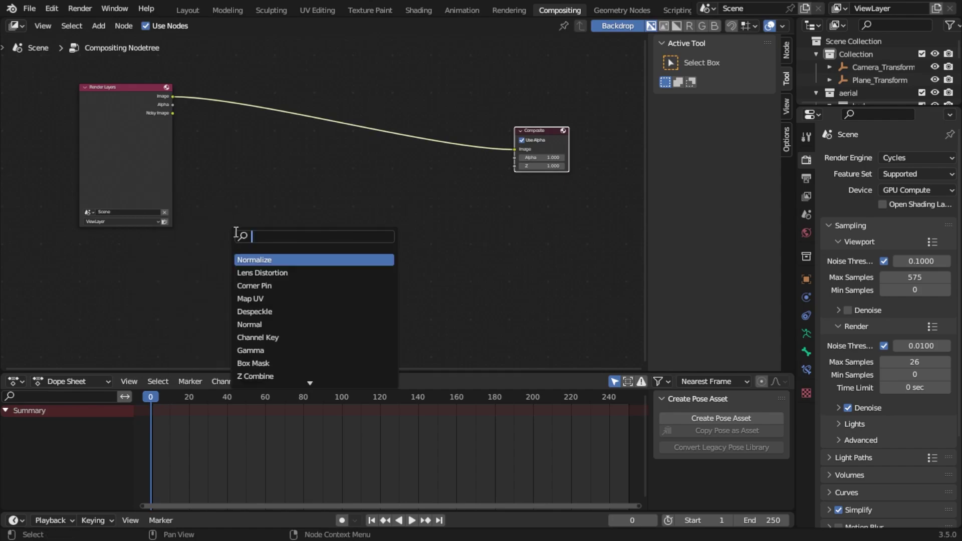
pyautogui.write('mov')
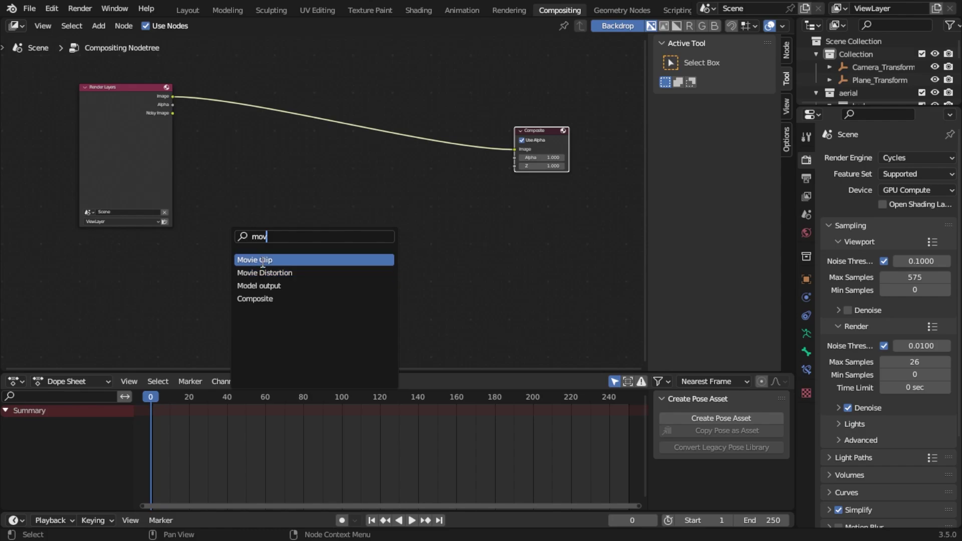
pyautogui.click(243, 259)
pyautogui.click(138, 270)
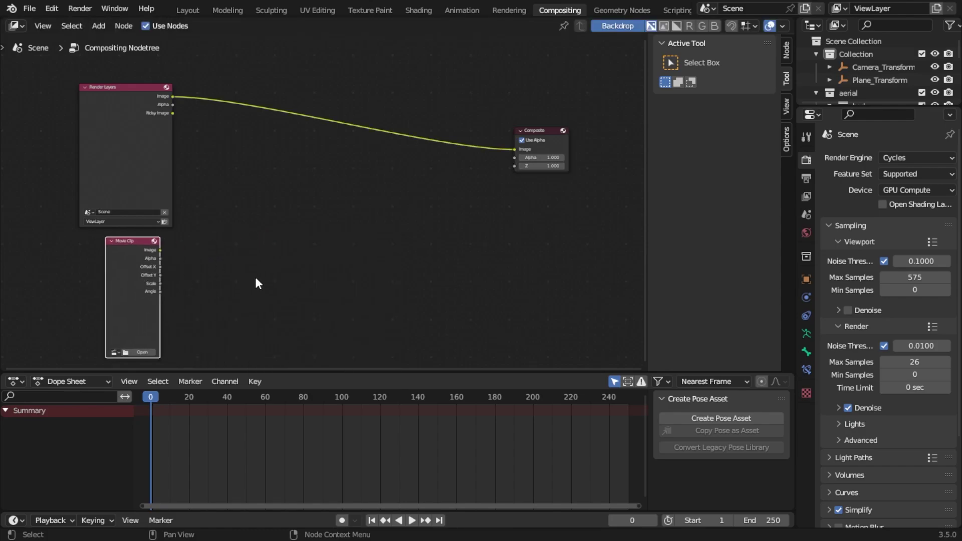
# Step: Add an Alpha Over node between the others, removing an accidentally added Alpha Convert node
pyautogui.hotkey('shift', 'a')
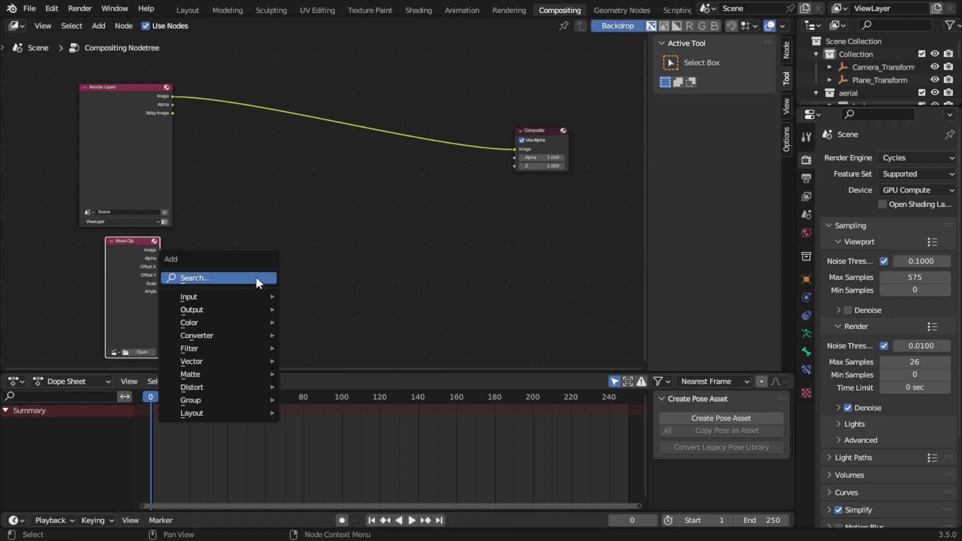
pyautogui.click(256, 277)
pyautogui.write('alpha')
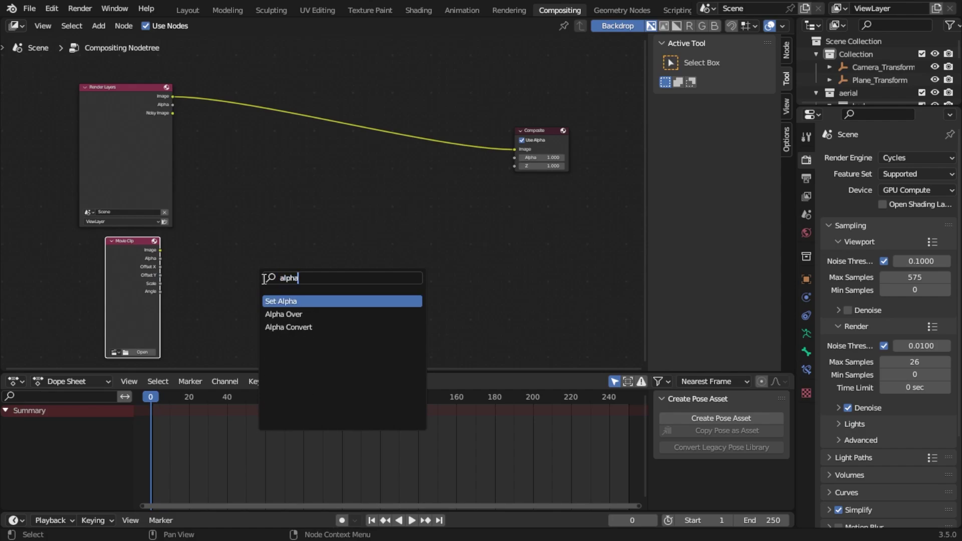
pyautogui.press('Down')
pyautogui.press('Down')
pyautogui.press('Return')
pyautogui.click(324, 323)
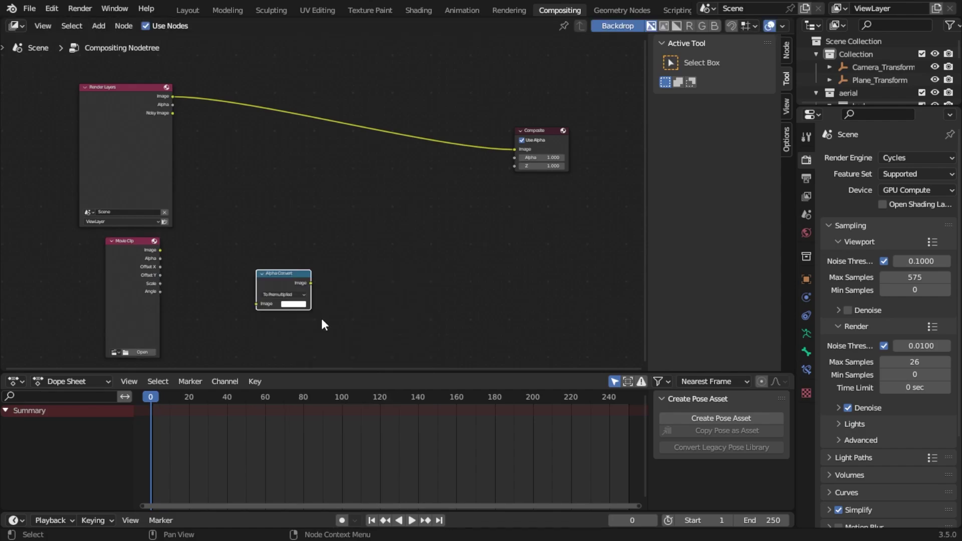
pyautogui.moveTo(306, 273); pyautogui.dragTo(316, 273)
pyautogui.press('x')
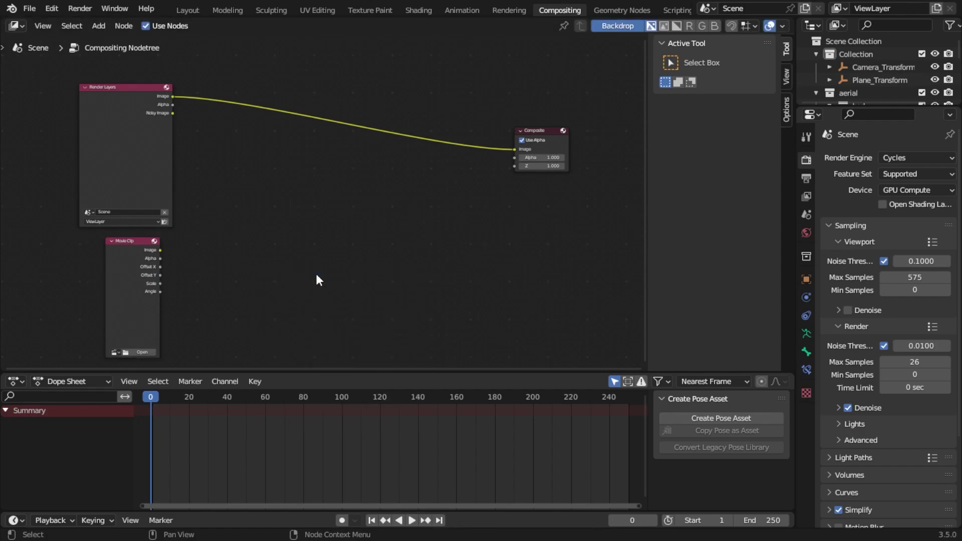
pyautogui.hotkey('shift', 'a')
pyautogui.click(317, 274)
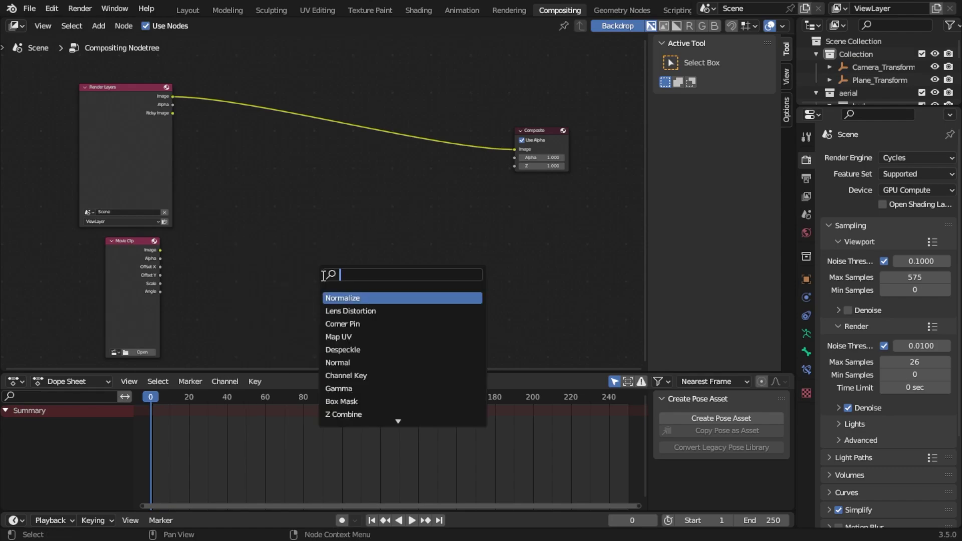
pyautogui.write('alph')
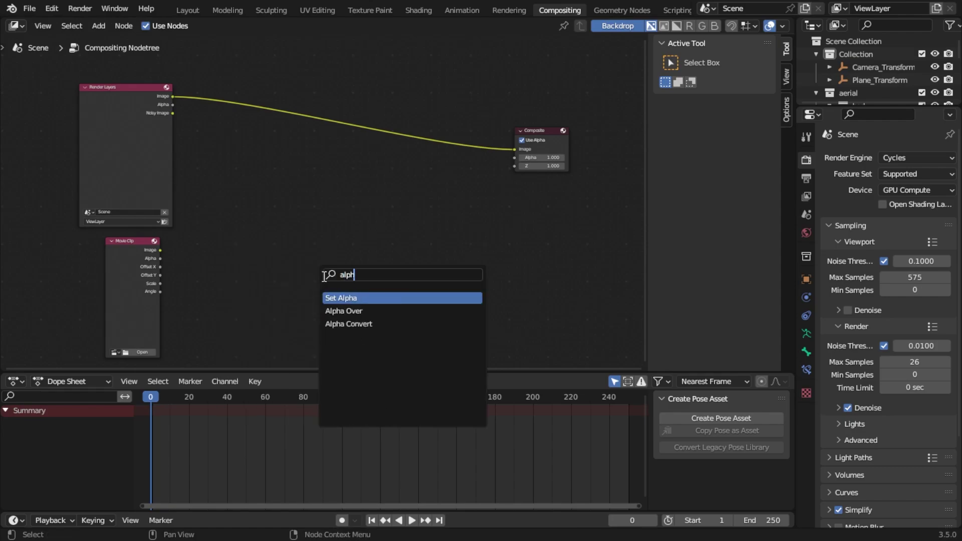
pyautogui.click(368, 310)
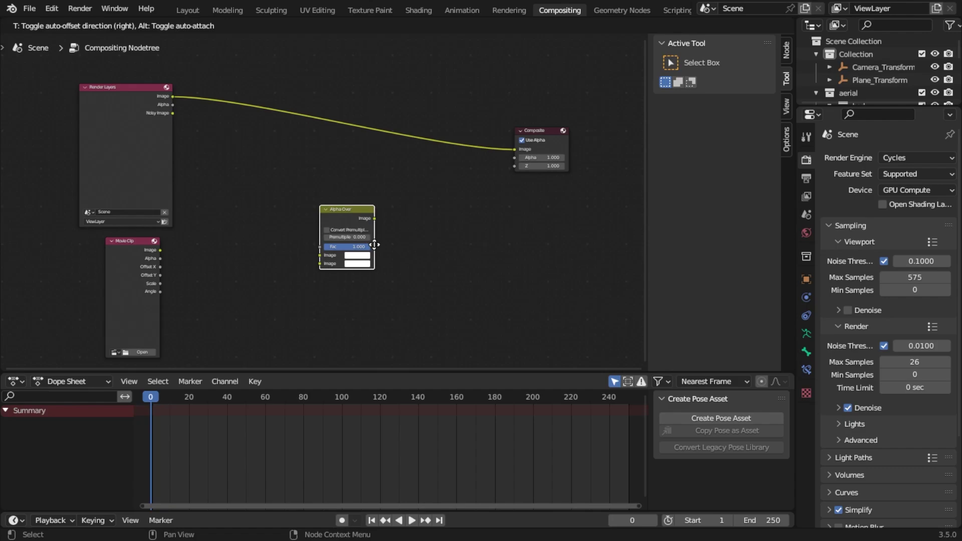
pyautogui.click(374, 245)
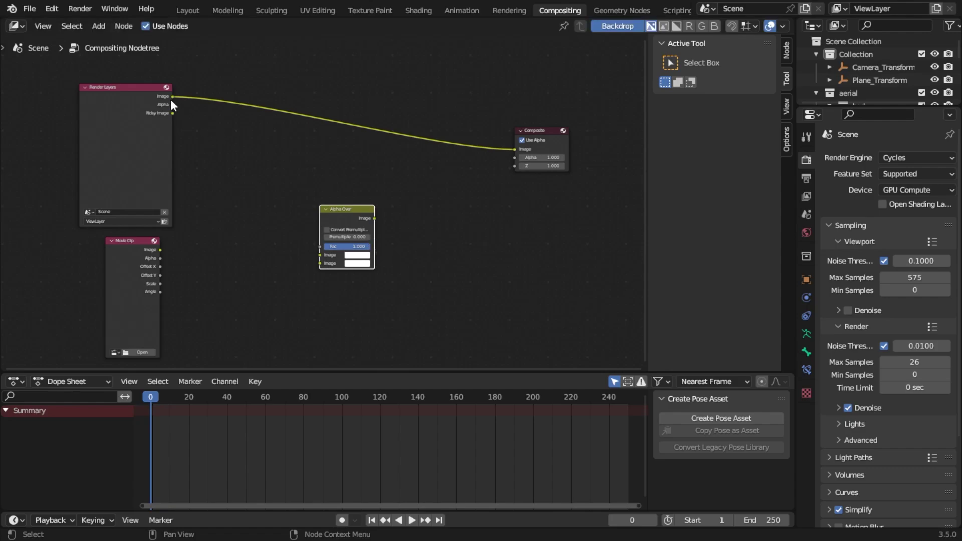
# Step: Wire Movie Clip and Render Layers into Alpha Over, Alpha Over into Composite, and load the street clip
pyautogui.moveTo(173, 97); pyautogui.dragTo(327, 266)
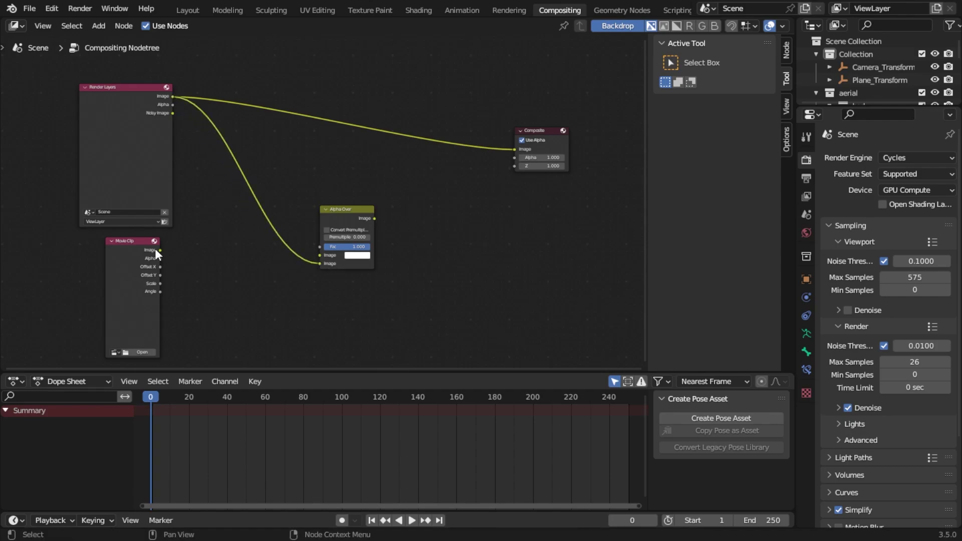
pyautogui.moveTo(161, 251); pyautogui.dragTo(322, 255)
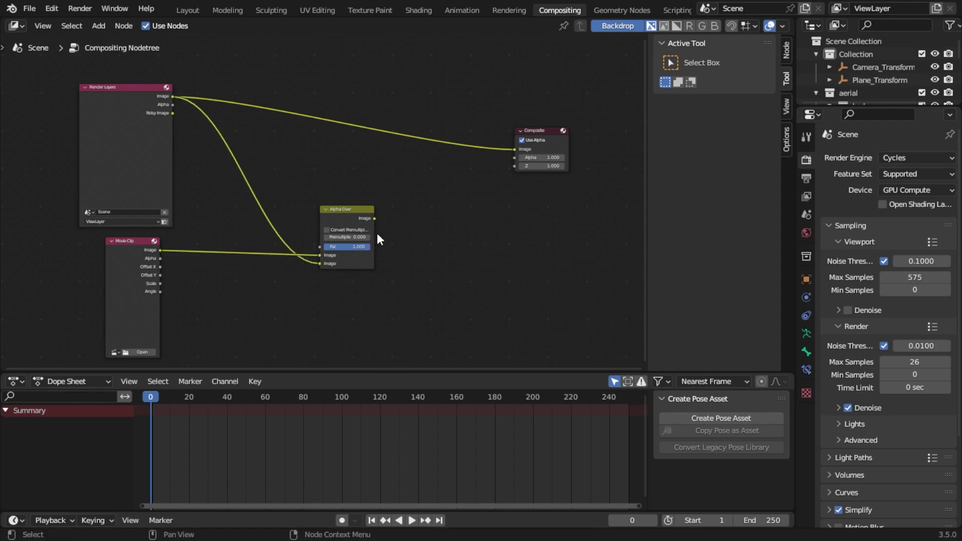
pyautogui.moveTo(375, 218); pyautogui.dragTo(513, 150)
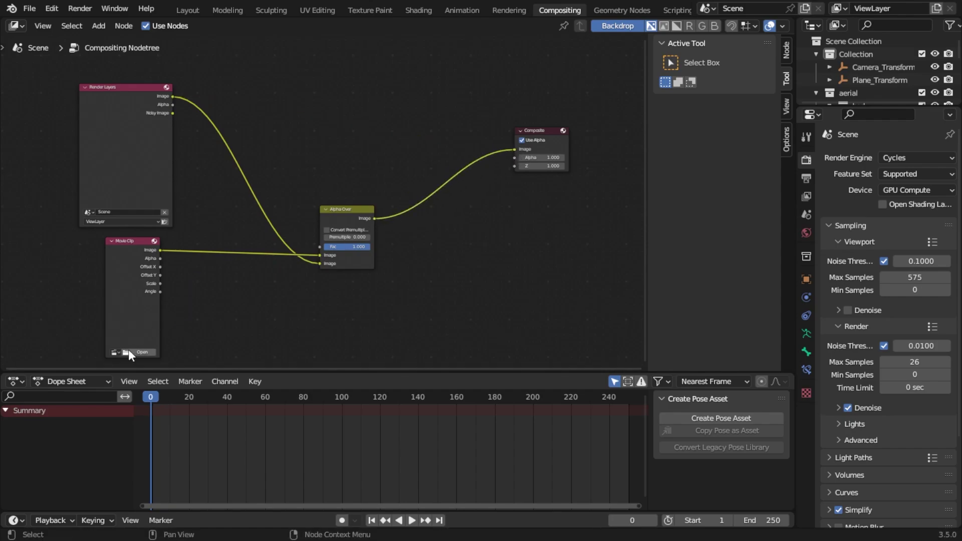
pyautogui.click(115, 352)
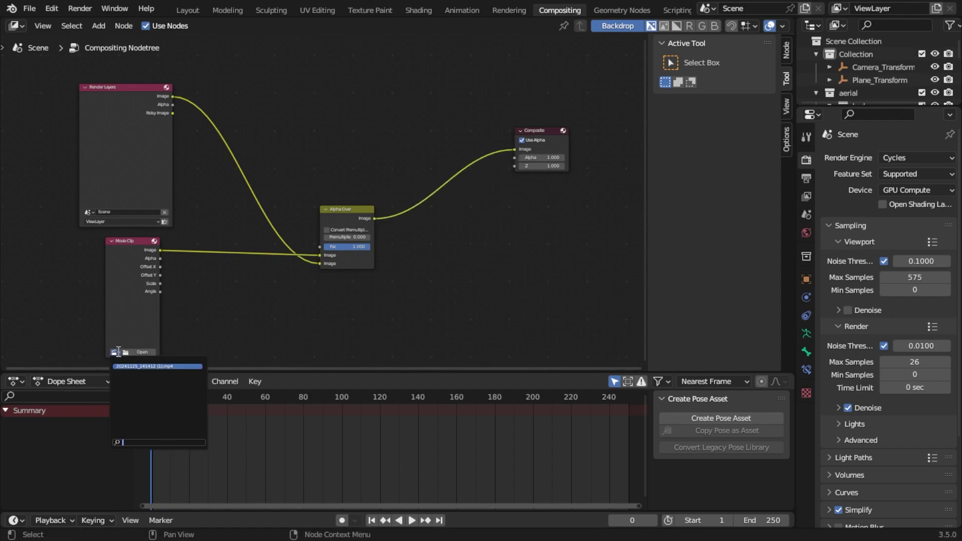
pyautogui.click(143, 366)
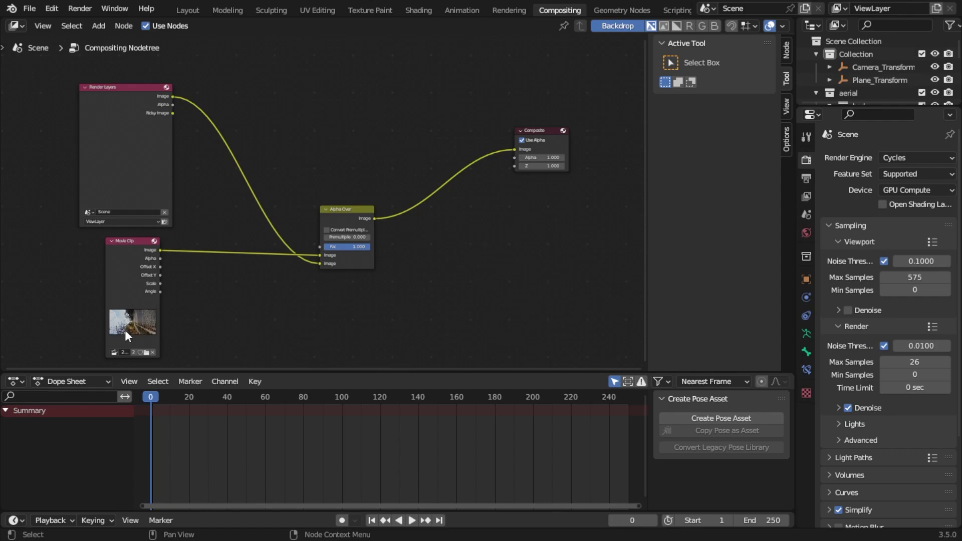
pyautogui.click(191, 9)
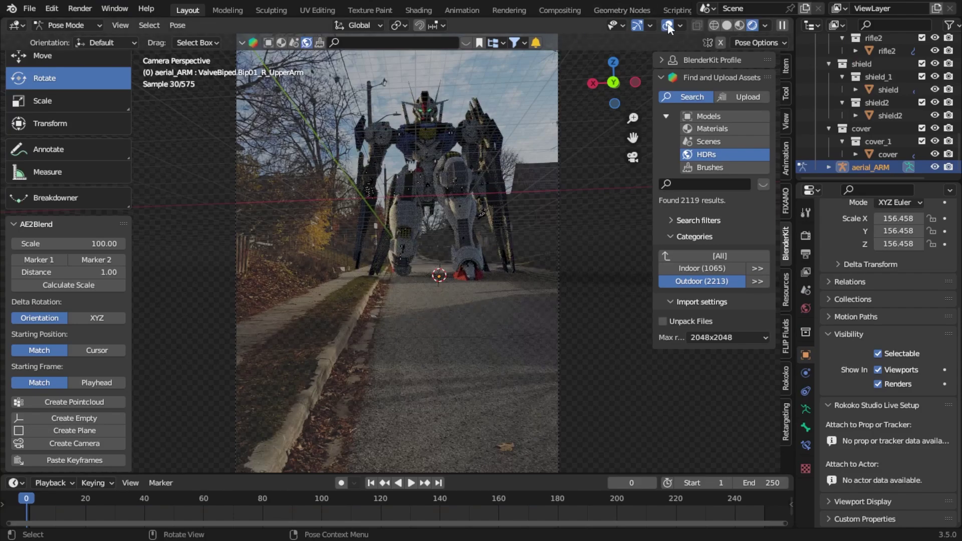
pyautogui.scroll(-3, 366, 230)
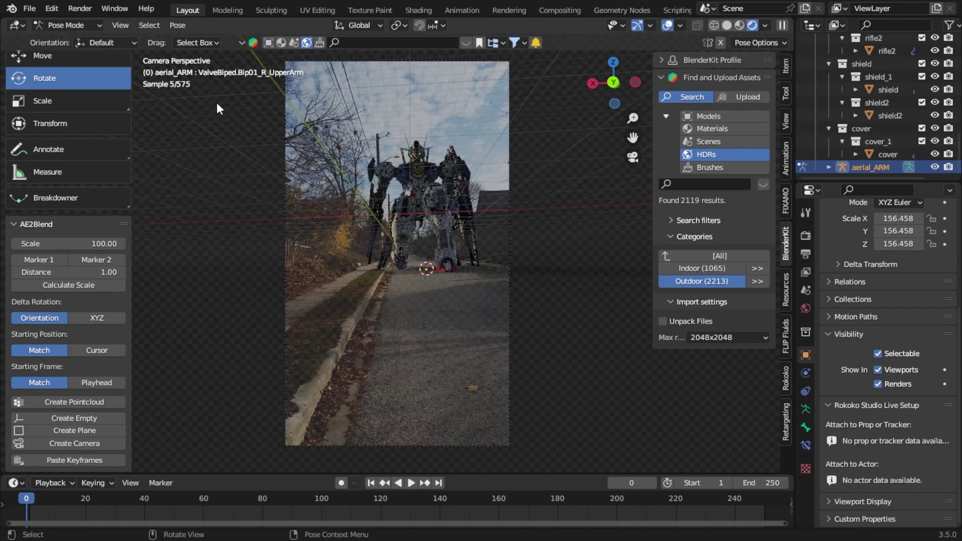
pyautogui.click(71, 6)
pyautogui.click(83, 21)
pyautogui.scroll(2, 463, 281)
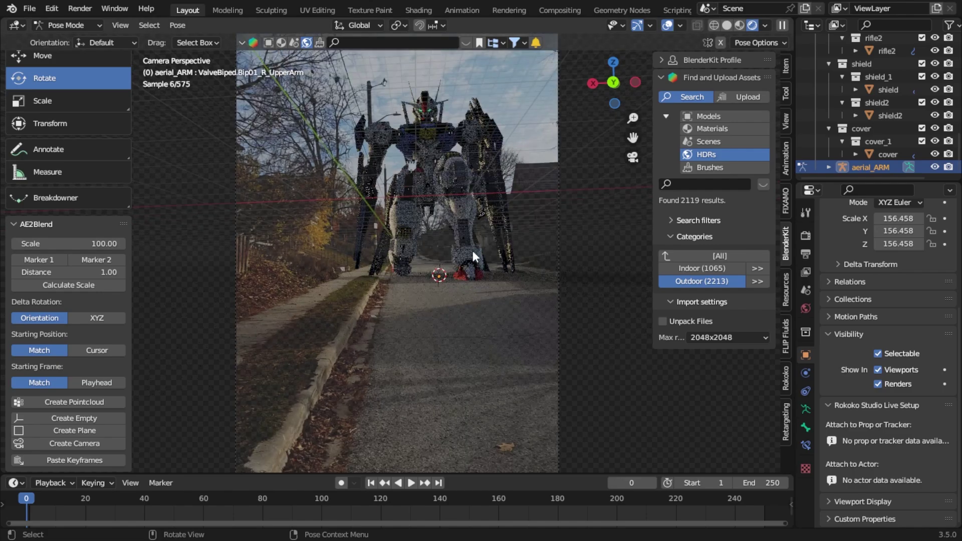
pyautogui.click(560, 11)
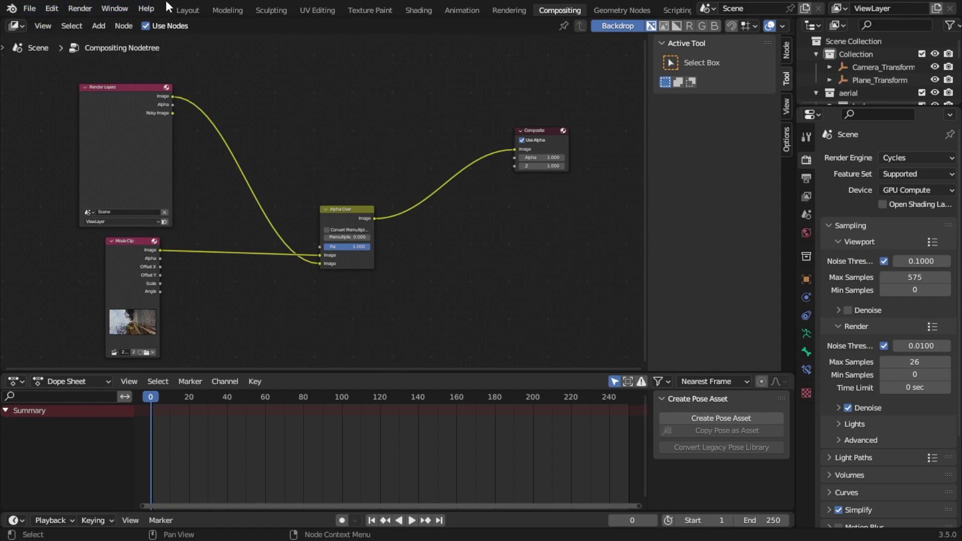
# Step: Return to the Layout workspace and bring up the Output properties
pyautogui.click(183, 11)
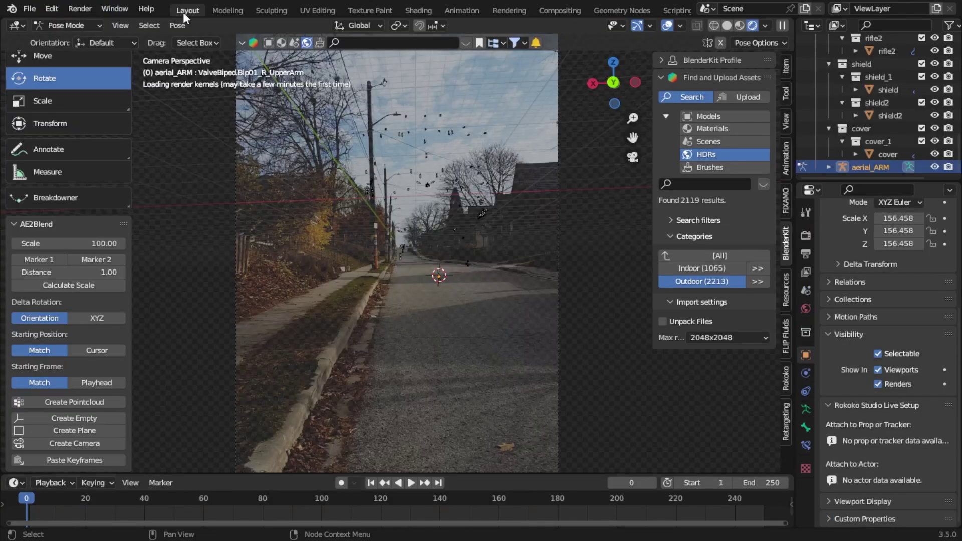
pyautogui.click(801, 246)
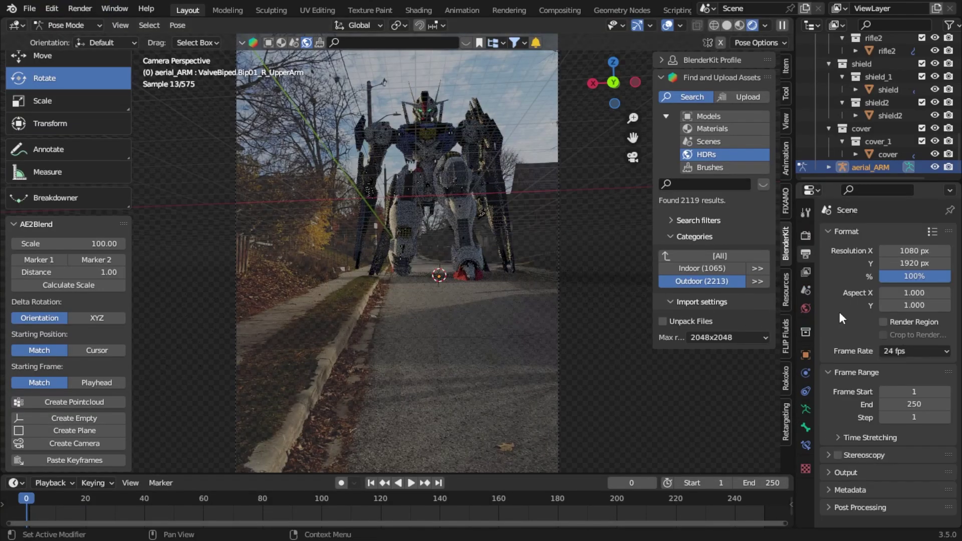
pyautogui.click(806, 235)
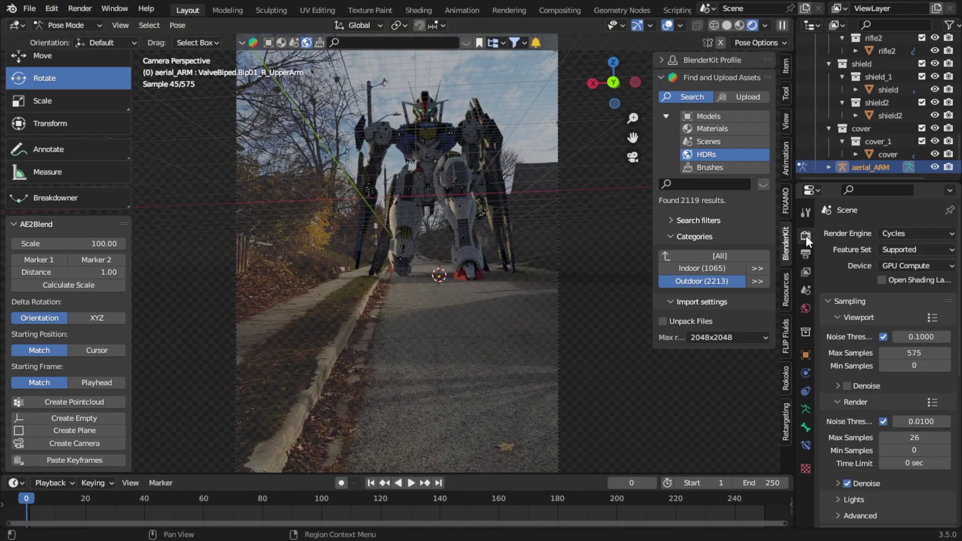
pyautogui.scroll(-10, 861, 357)
pyautogui.scroll(6, 852, 351)
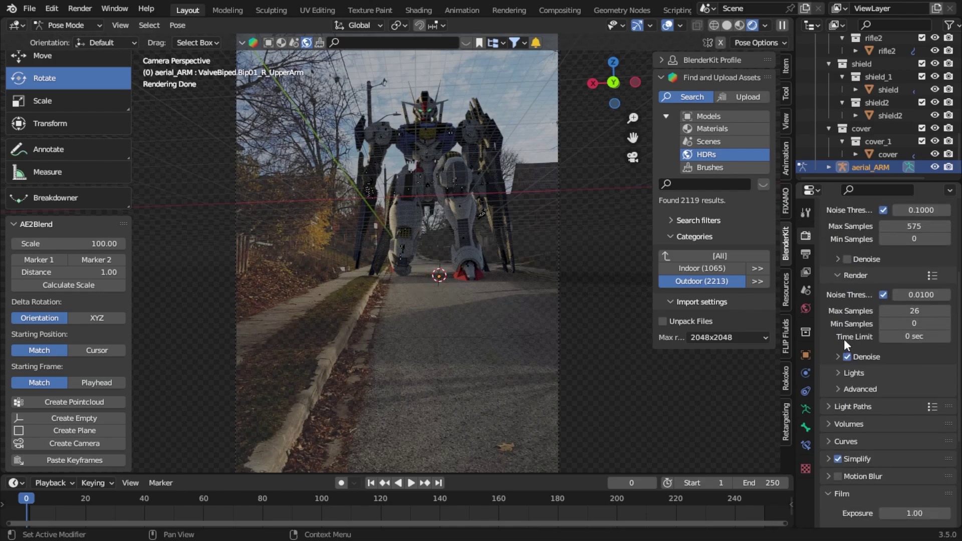
pyautogui.scroll(5, 822, 250)
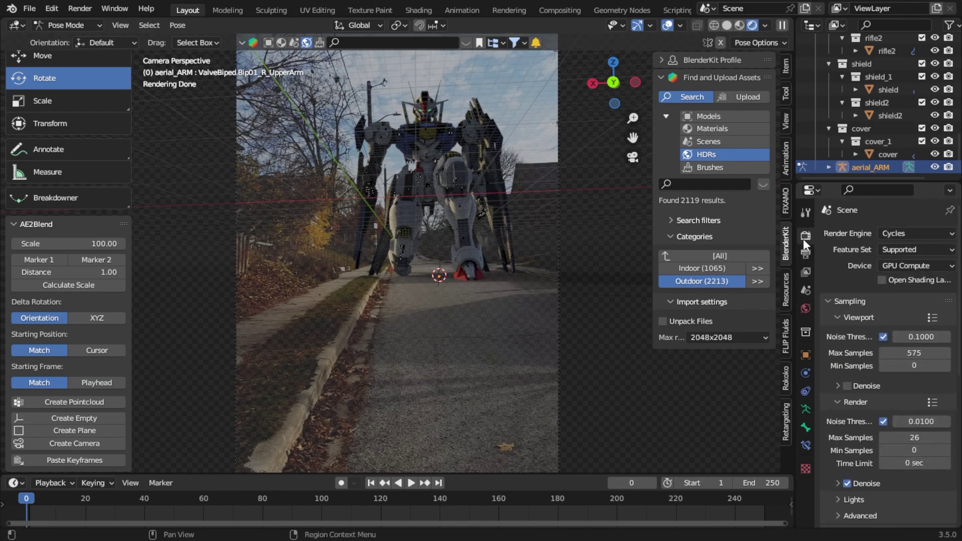
pyautogui.click(805, 254)
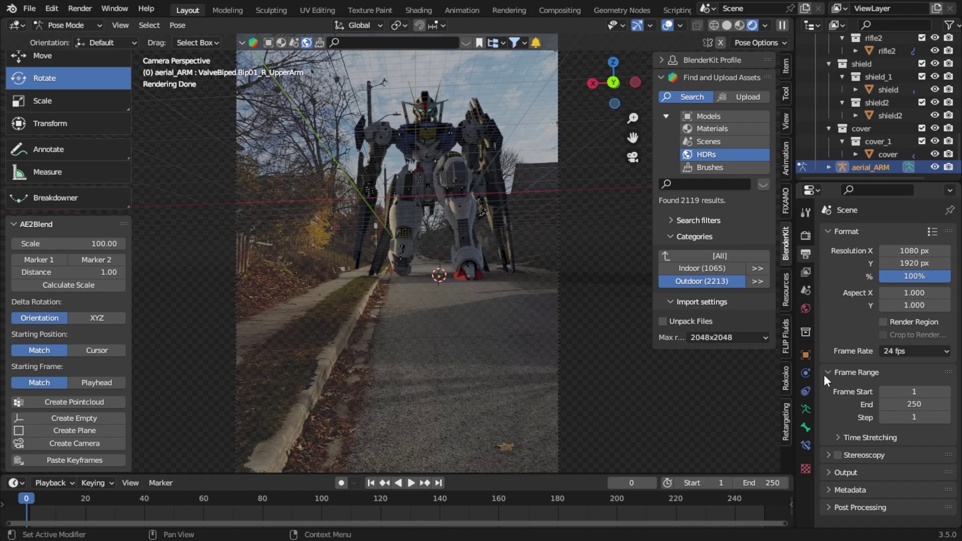
# Step: Set the video codec to QT rle / QT Animation with RGBA colour
pyautogui.click(851, 473)
pyautogui.scroll(-10, 852, 473)
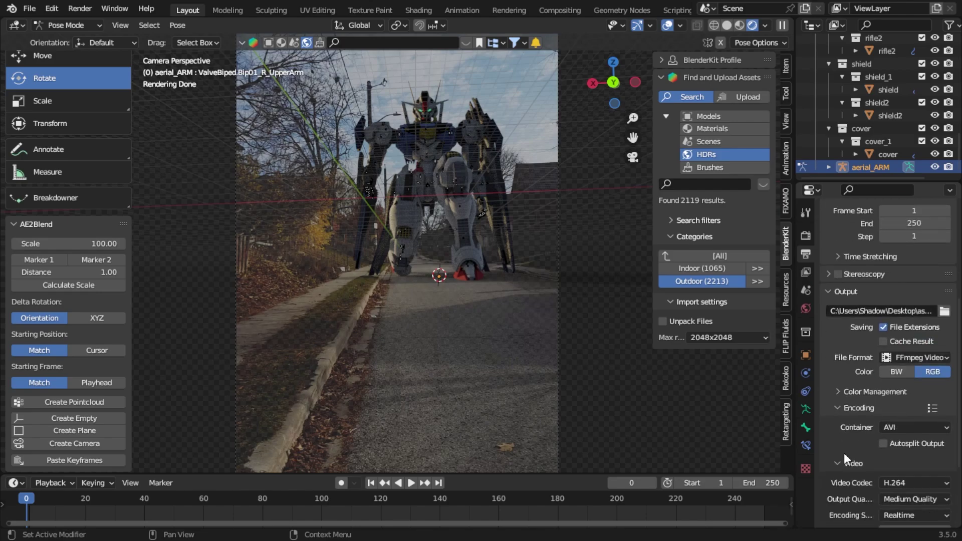
pyautogui.scroll(-2, 858, 412)
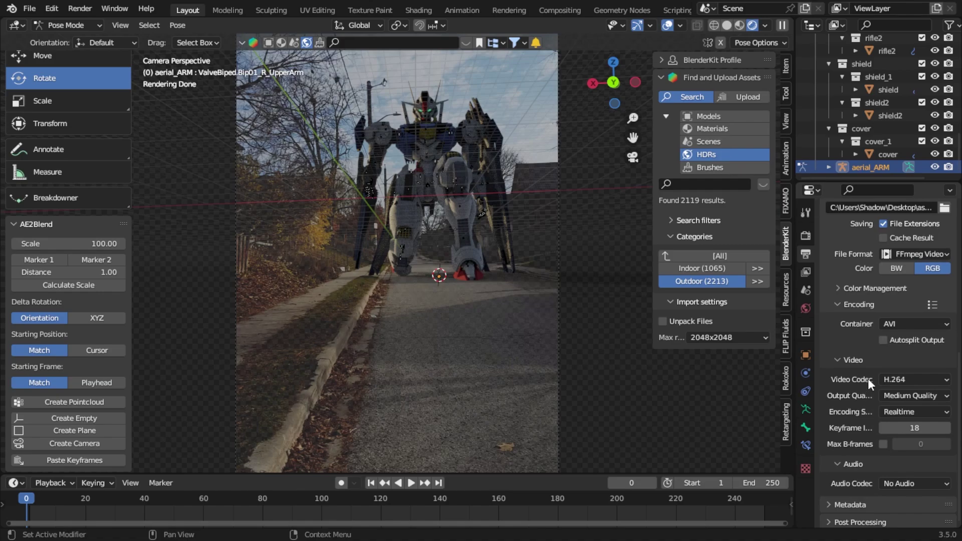
pyautogui.click(904, 380)
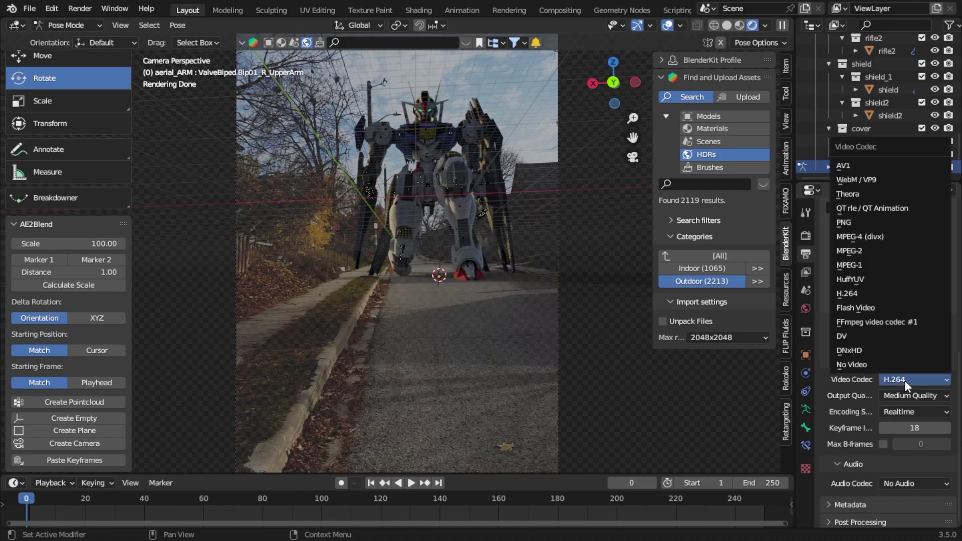
pyautogui.click(858, 210)
pyautogui.click(938, 268)
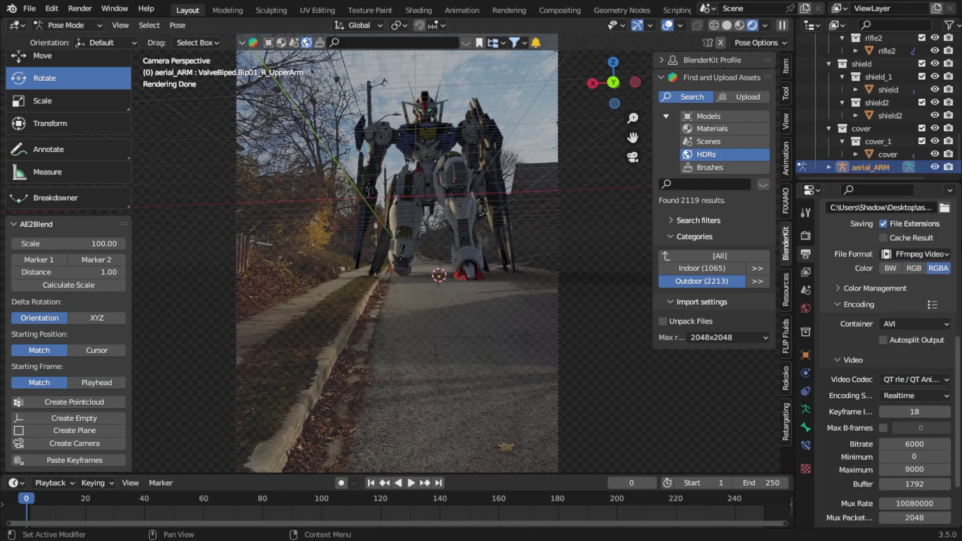
pyautogui.click(80, 8)
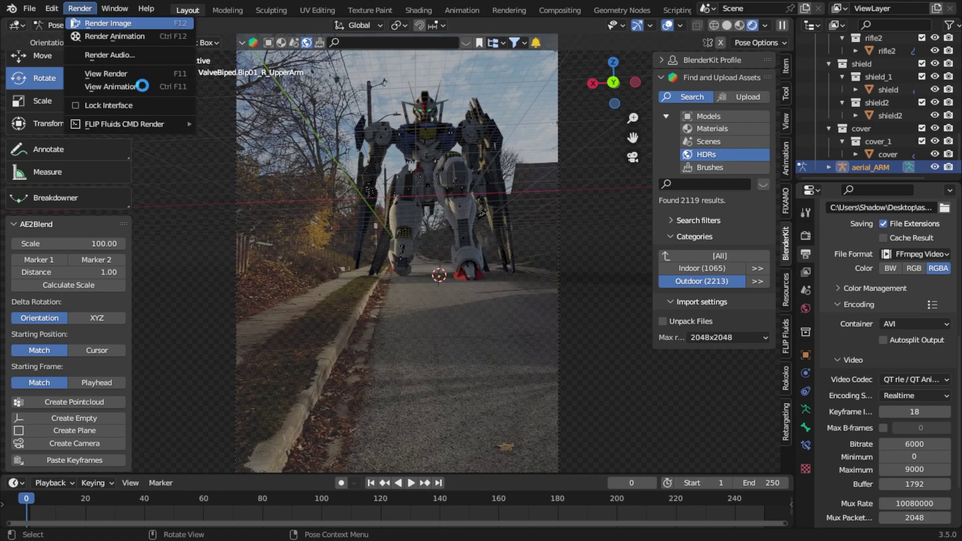
# Step: Render the current frame, then switch the video codec back to H.264
pyautogui.click(84, 37)
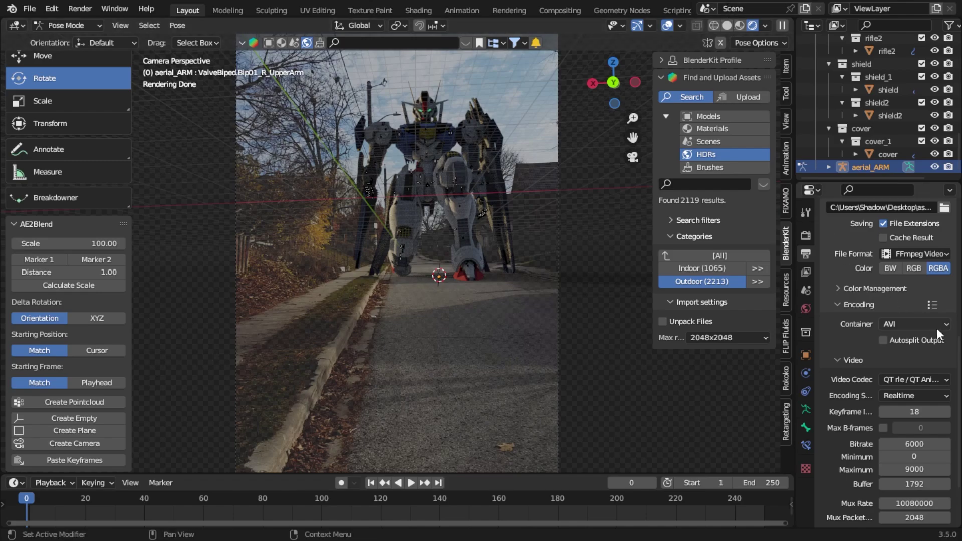
pyautogui.click(916, 380)
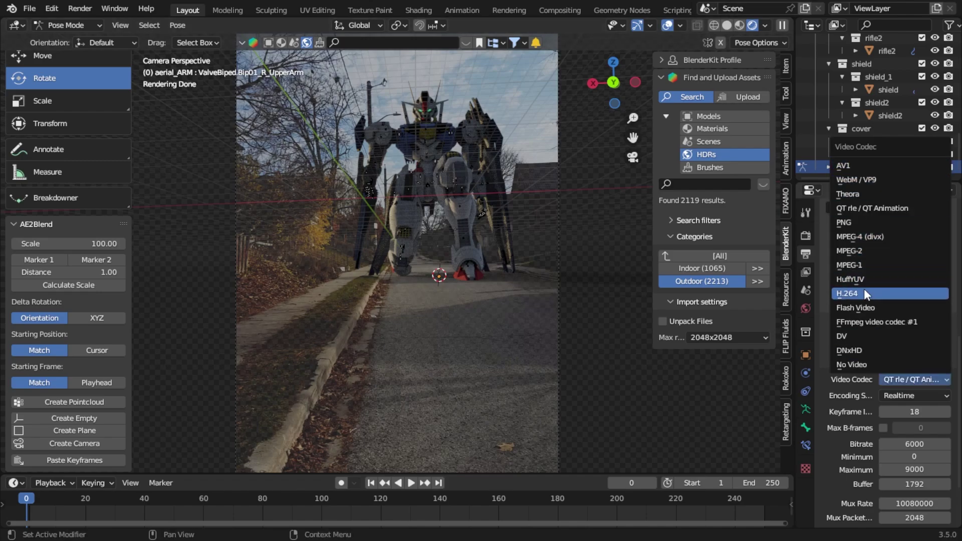
pyautogui.click(863, 288)
pyautogui.scroll(10, 858, 370)
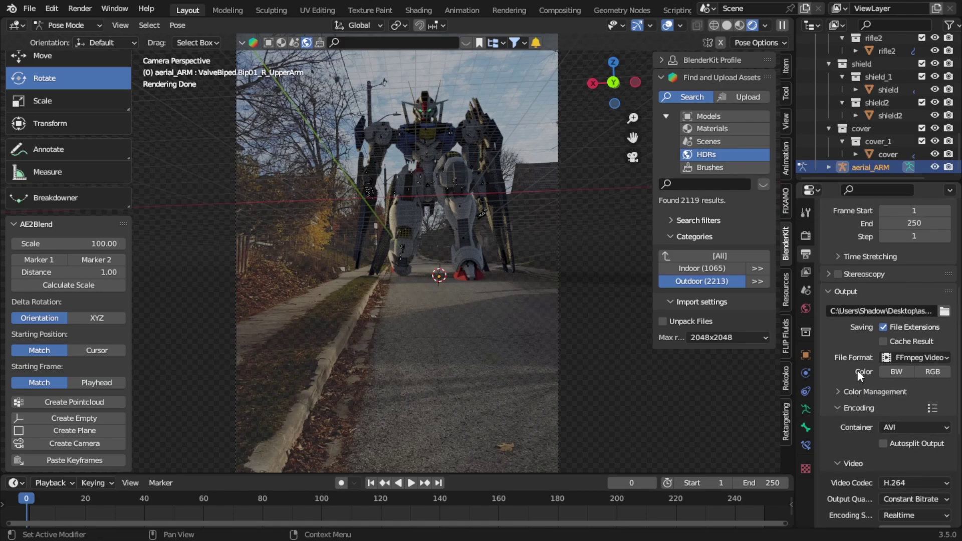
pyautogui.scroll(4, 854, 371)
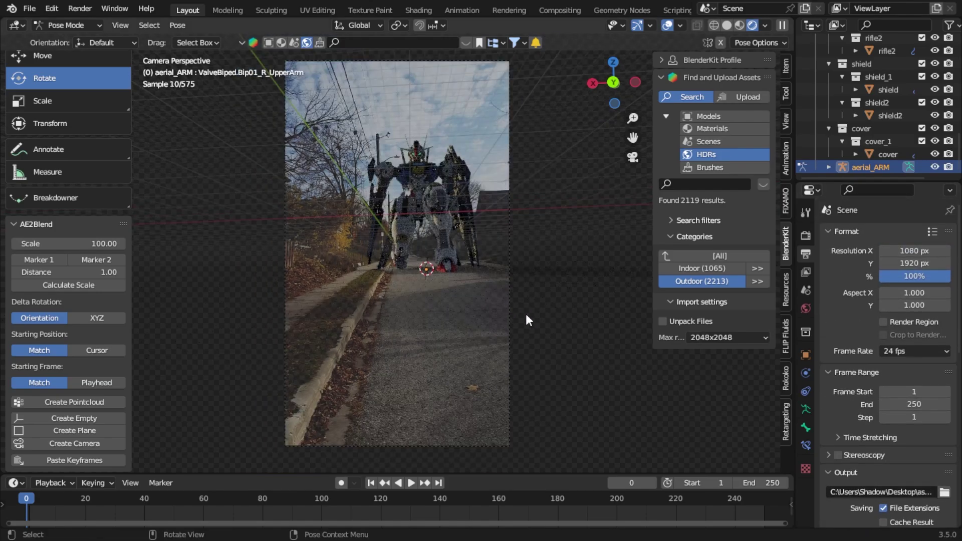
# Step: Make the Camera active in Object Mode and scroll its camera data properties to Background Images
pyautogui.click(90, 11)
pyautogui.scroll(10, 888, 119)
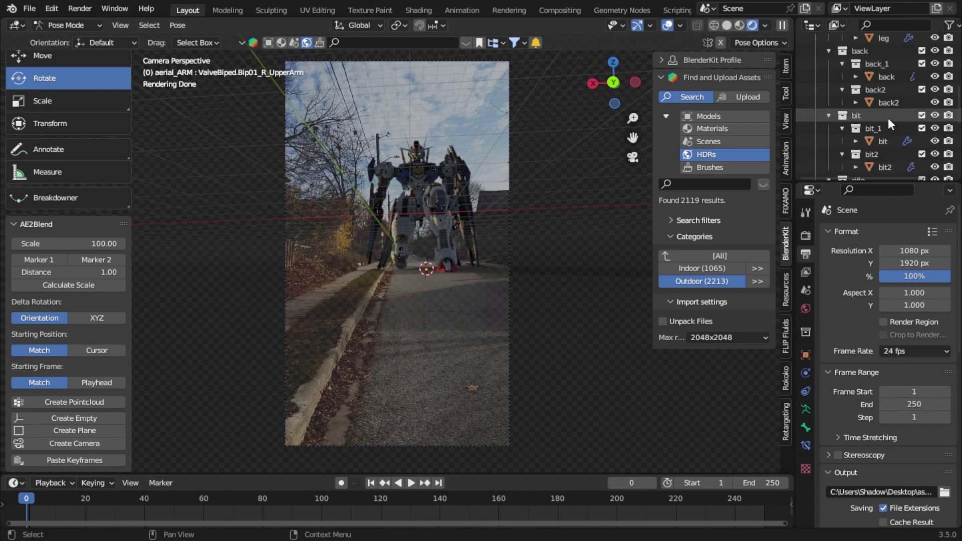
pyautogui.click(882, 93)
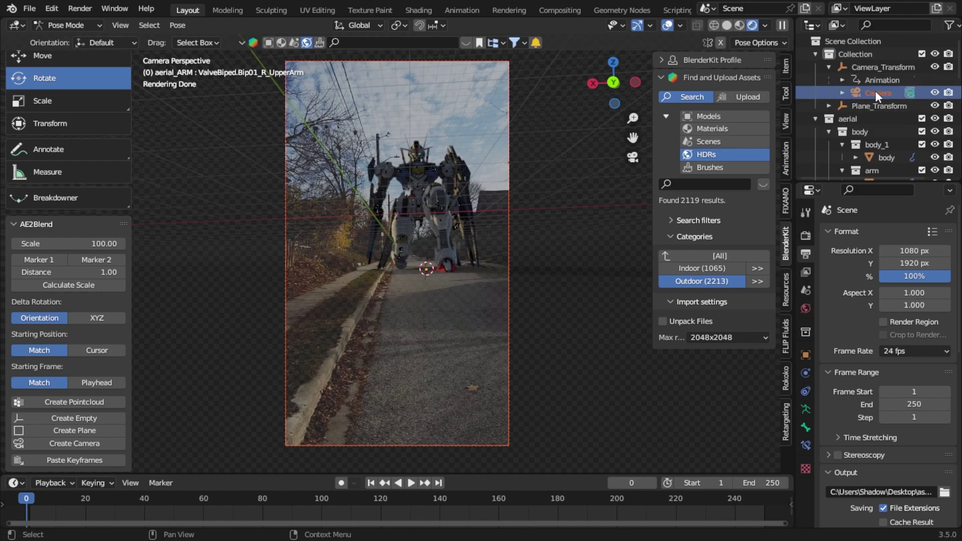
pyautogui.click(66, 25)
pyautogui.click(75, 38)
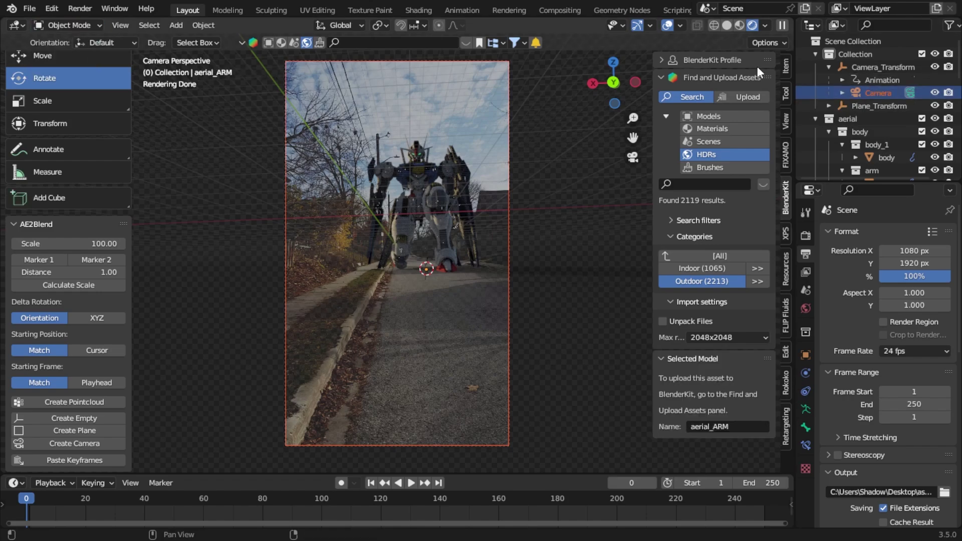
pyautogui.click(881, 97)
pyautogui.click(806, 410)
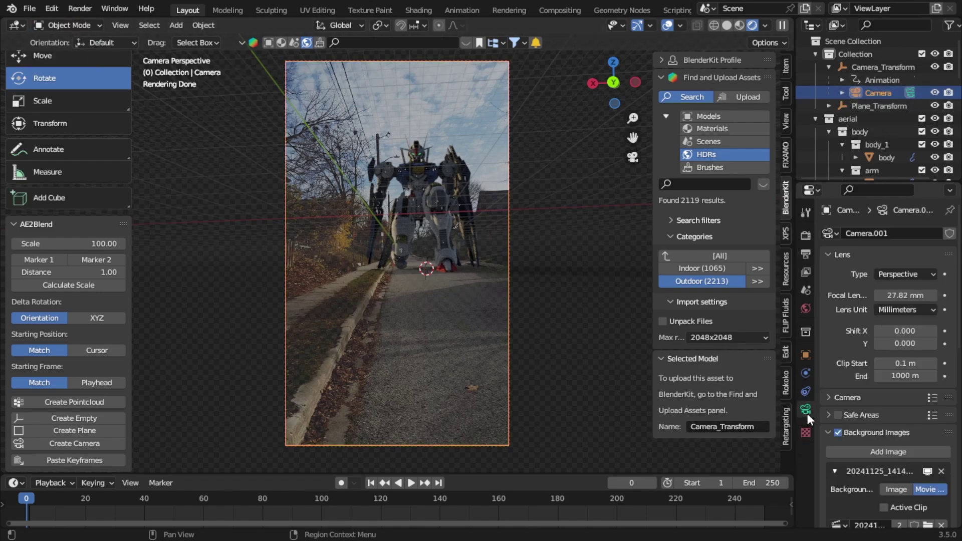
pyautogui.scroll(-10, 859, 377)
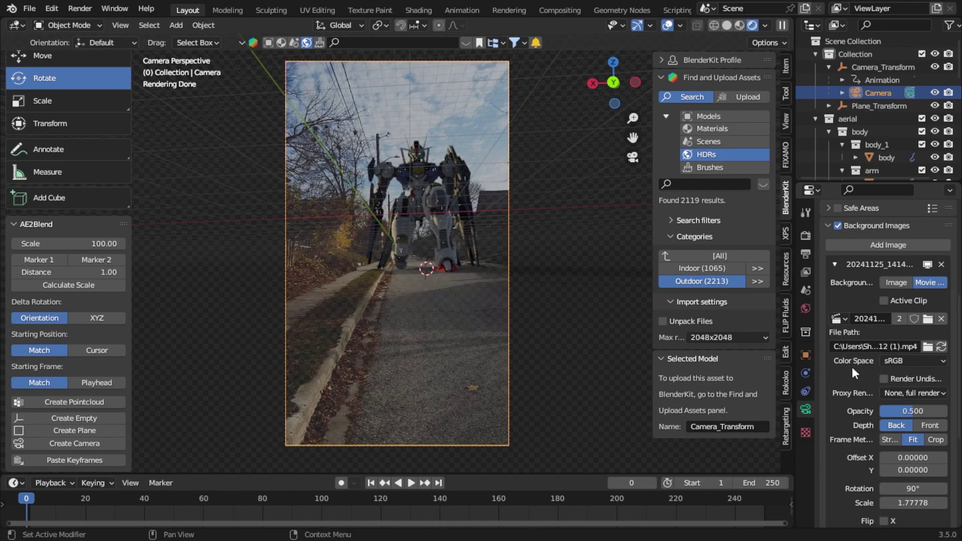
pyautogui.scroll(-4, 852, 368)
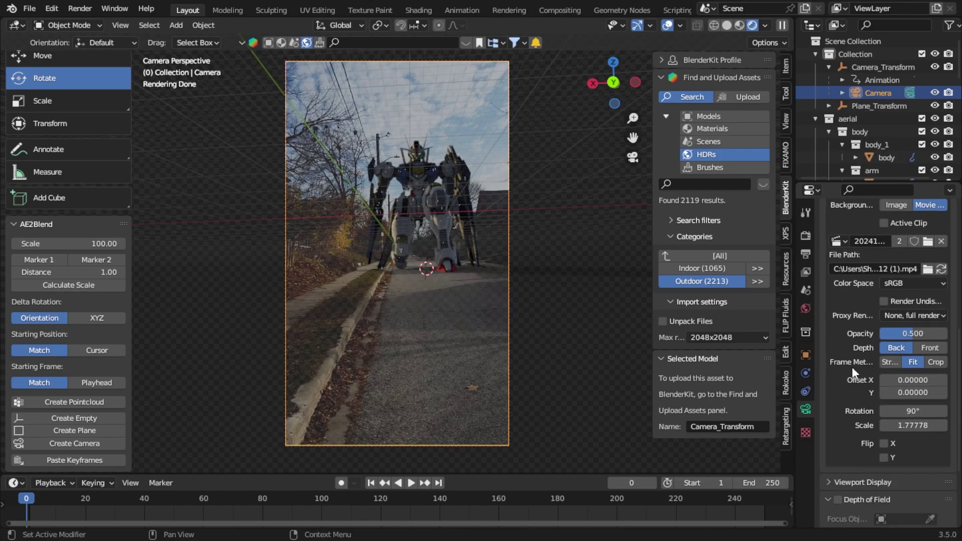
# Step: Raise the background street clip opacity to 1.000 and fit the camera view
pyautogui.moveTo(894, 335); pyautogui.dragTo(944, 335)
pyautogui.press('Home')
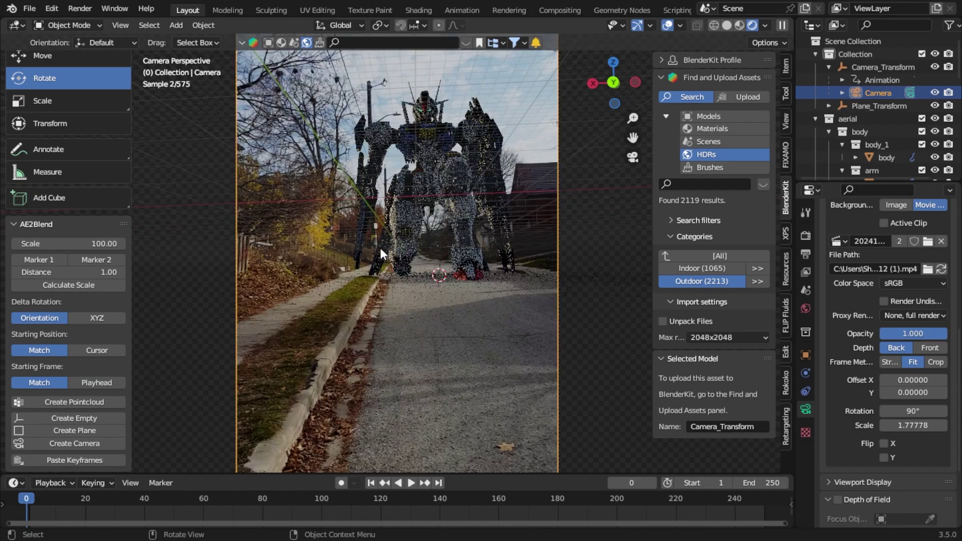
pyautogui.click(668, 26)
pyautogui.click(667, 25)
pyautogui.click(636, 25)
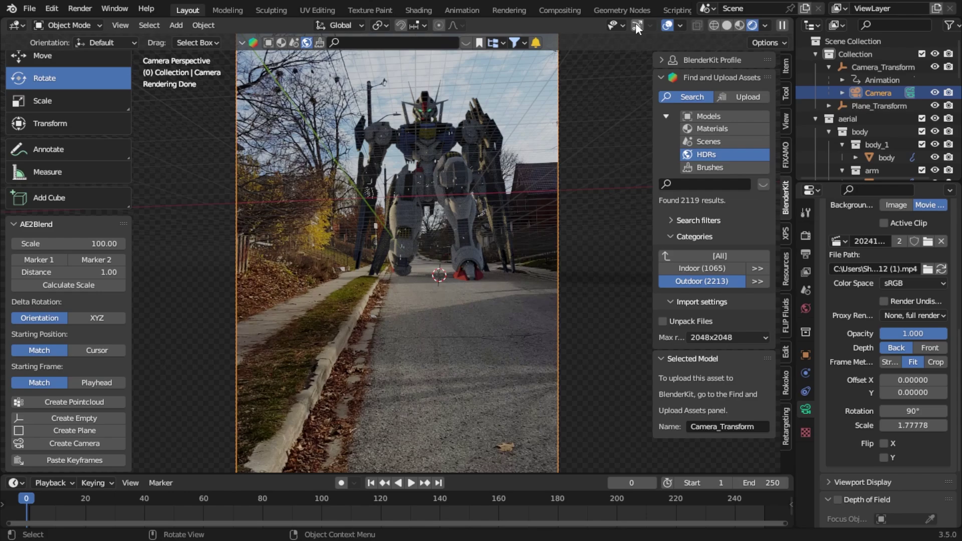
pyautogui.click(637, 25)
pyautogui.scroll(-3, 451, 301)
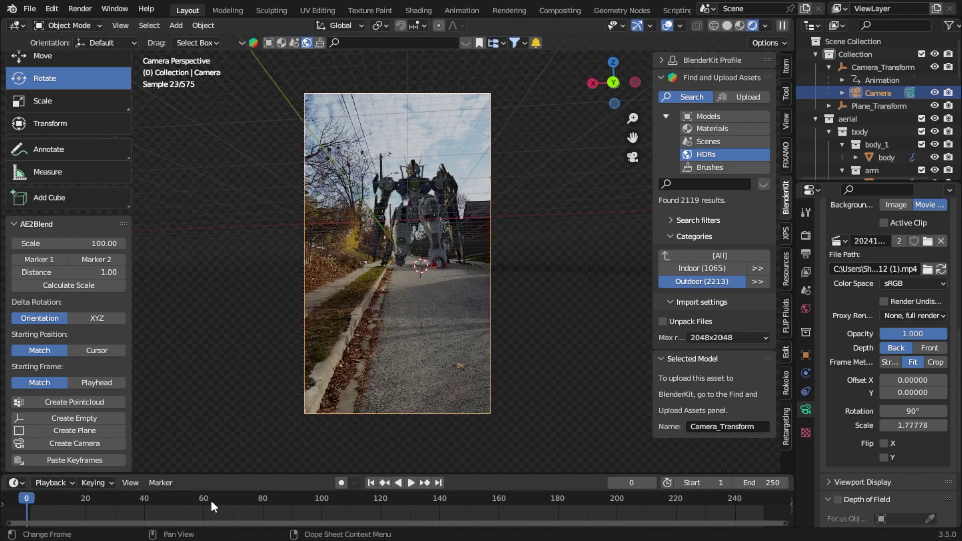
# Step: Play the shot, scrub to frame 188, and check the Compositing node setup before returning to Layout
pyautogui.click(211, 500)
pyautogui.press('space')
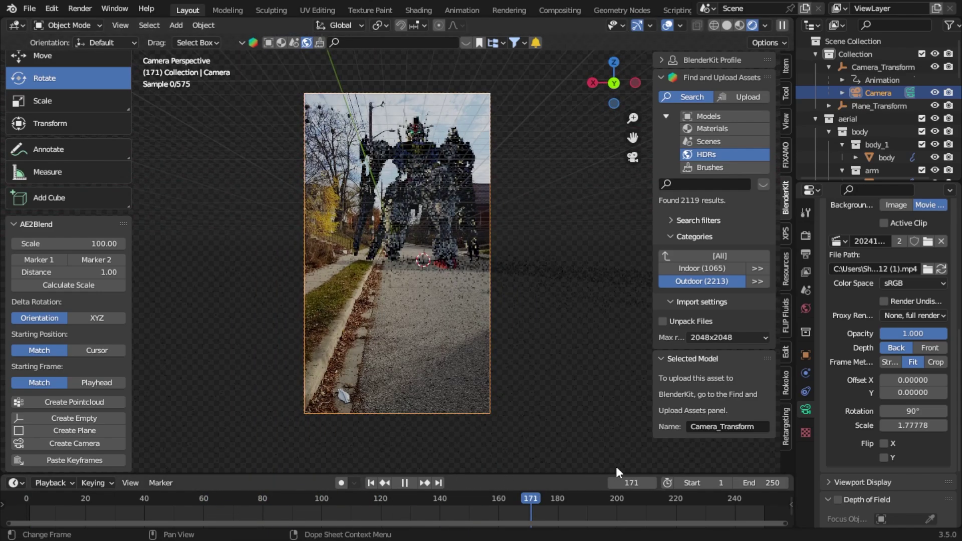
pyautogui.moveTo(617, 499); pyautogui.dragTo(581, 477)
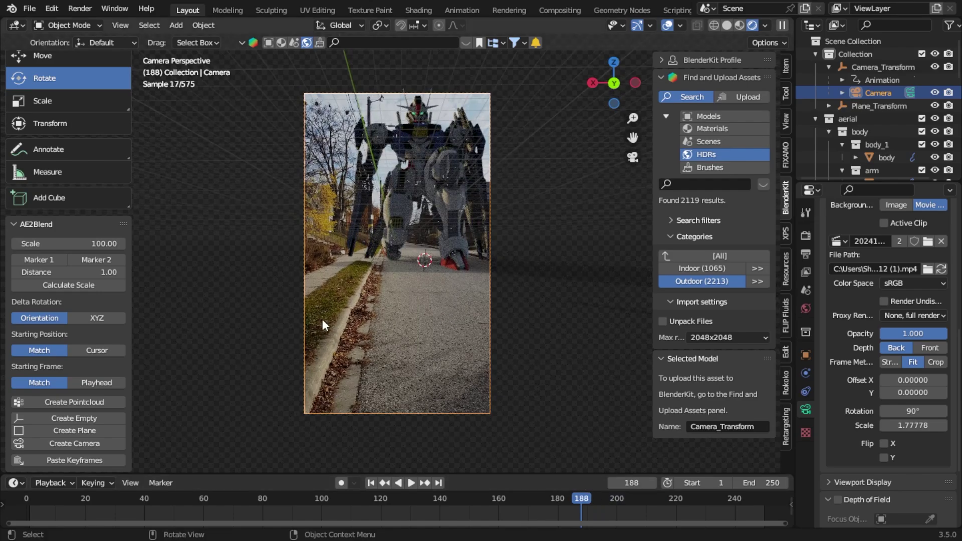
pyautogui.click(542, 215)
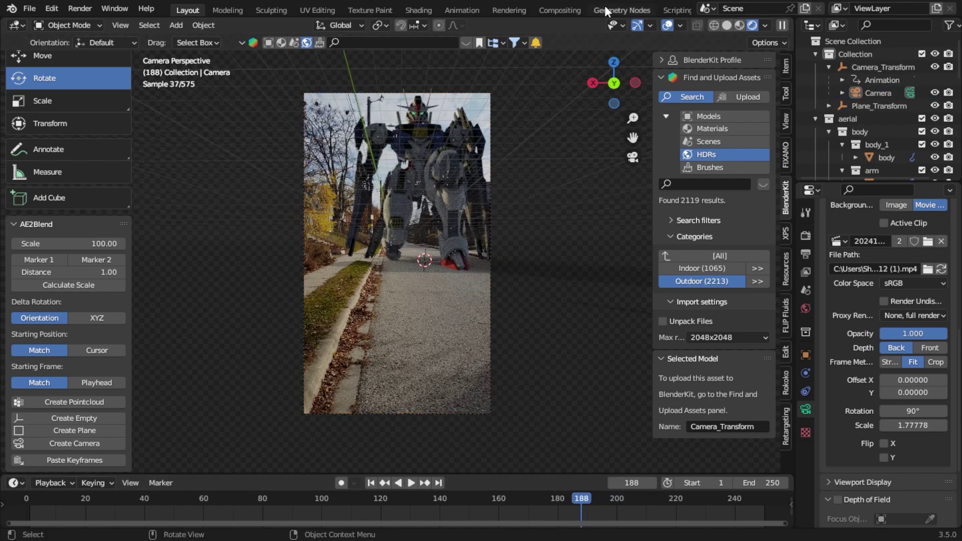
pyautogui.click(544, 10)
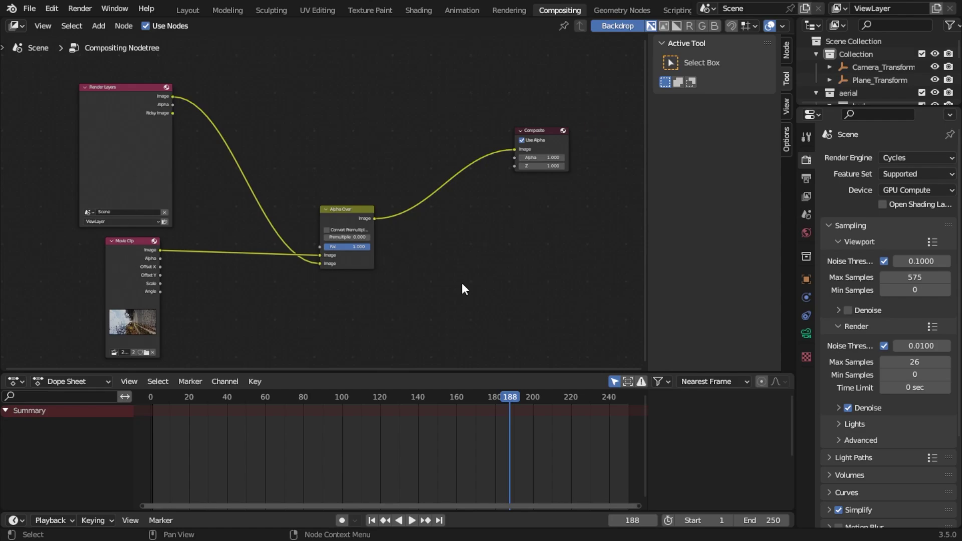
pyautogui.click(198, 15)
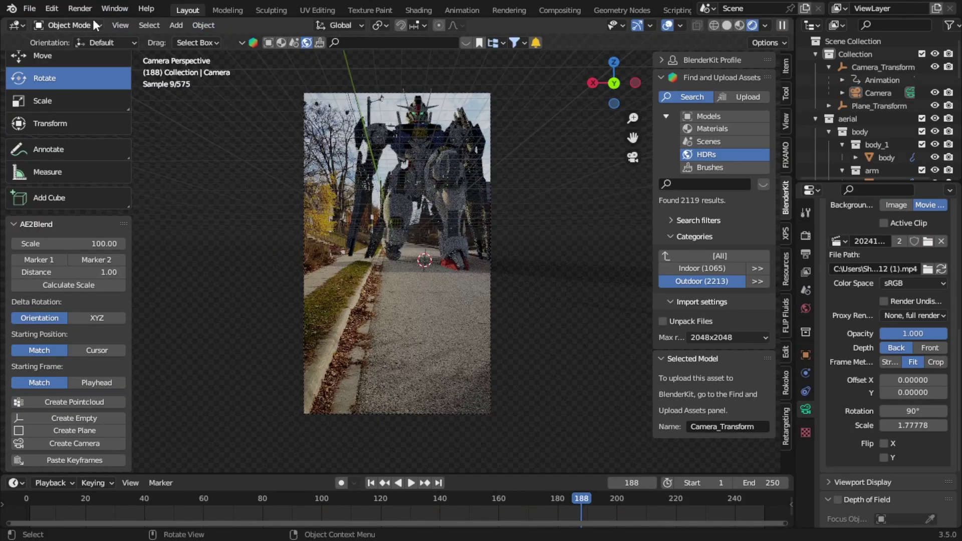